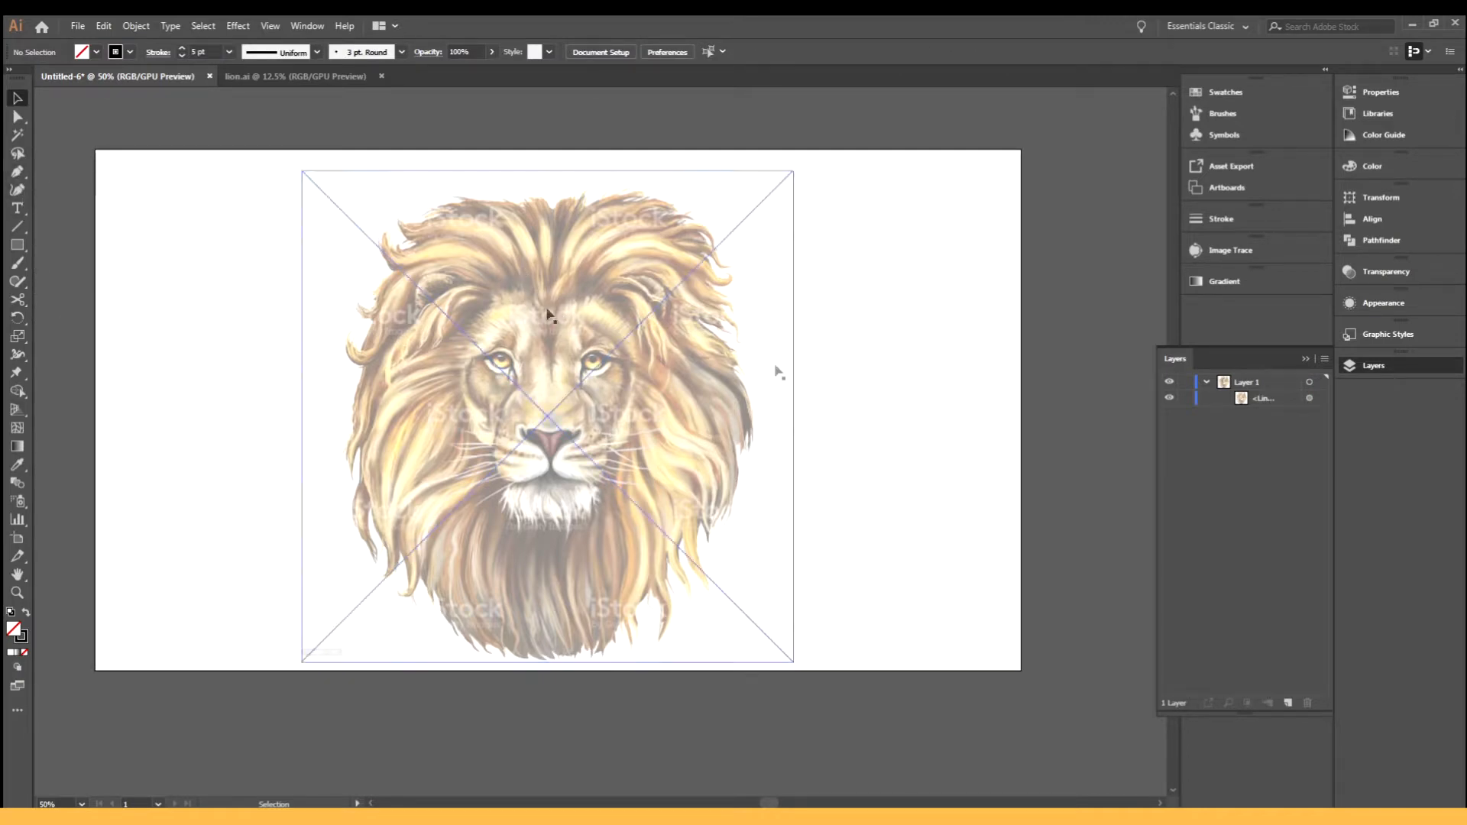
# - Lock the lion reference image in place and activate the Pen tool for tracing the face
pyautogui.click(614, 403)
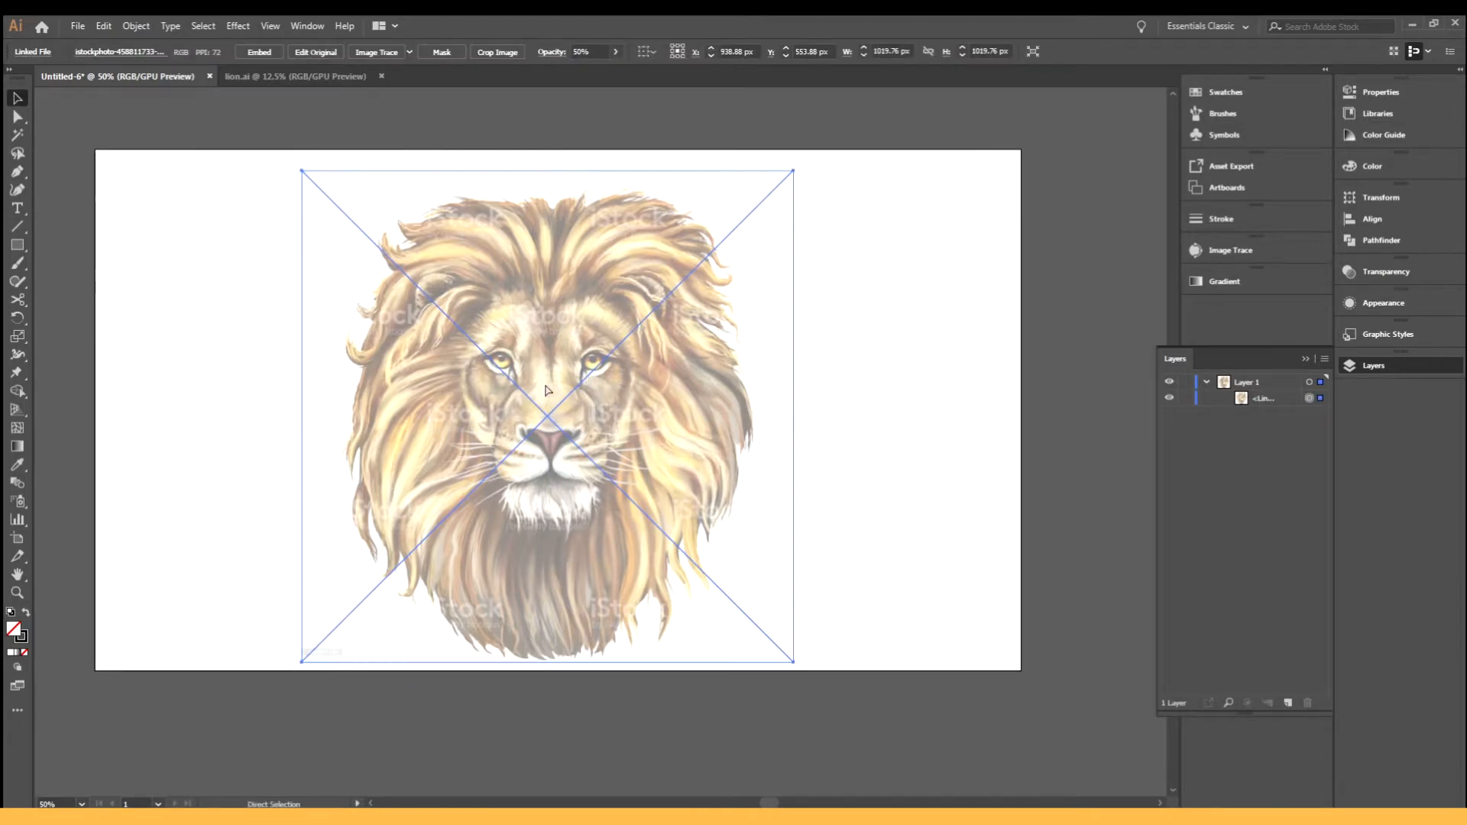
pyautogui.hotkey('ctrl', '2')
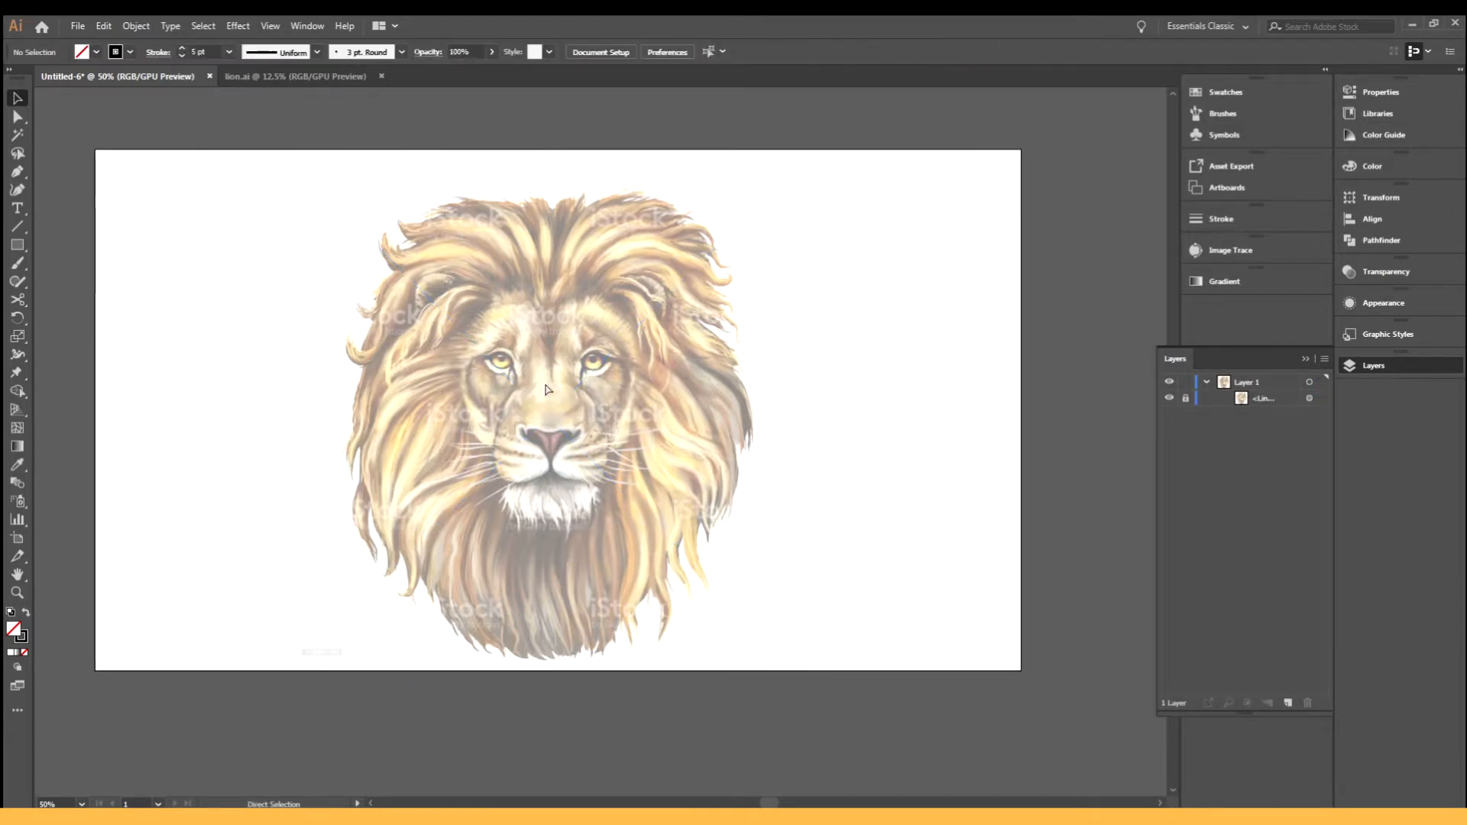
pyautogui.click(1185, 399)
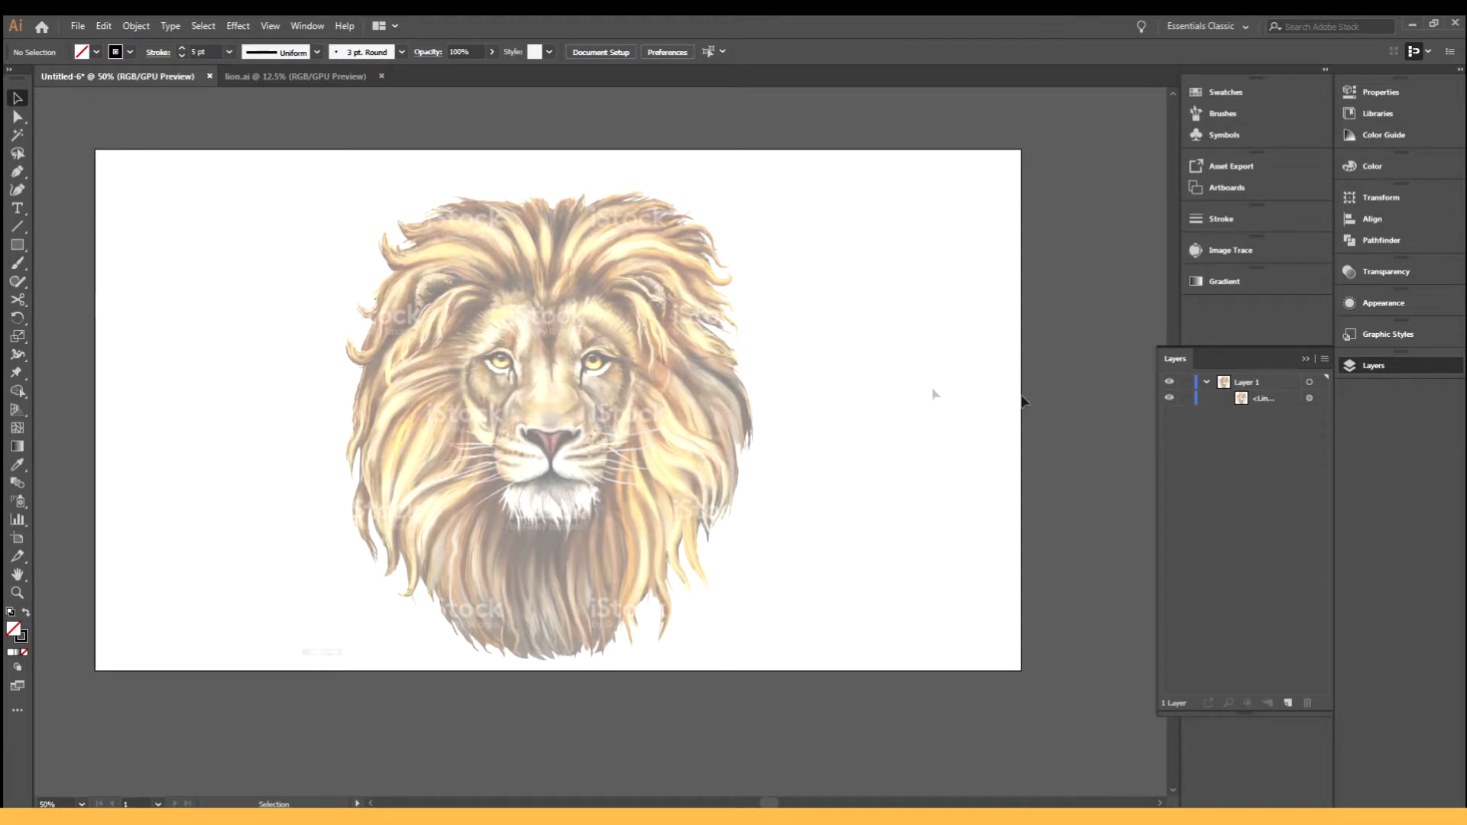
pyautogui.click(1170, 398)
pyautogui.click(1170, 398)
pyautogui.click(1185, 398)
pyautogui.scroll(3, 520, 313)
pyautogui.scroll(-1, 658, 337)
pyautogui.hscroll(2, 644, 340)
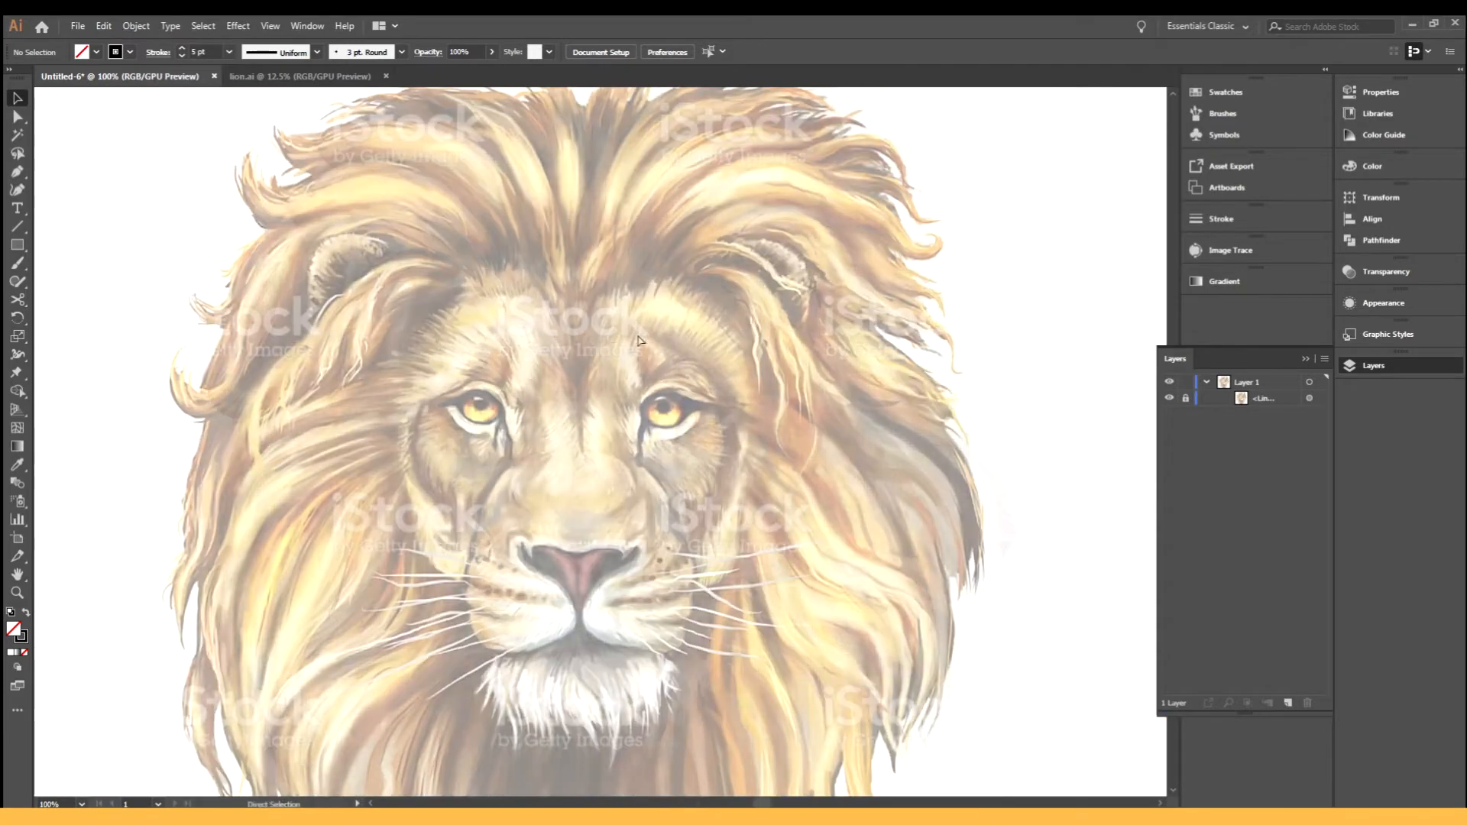
pyautogui.scroll(-1, 584, 336)
pyautogui.click(17, 171)
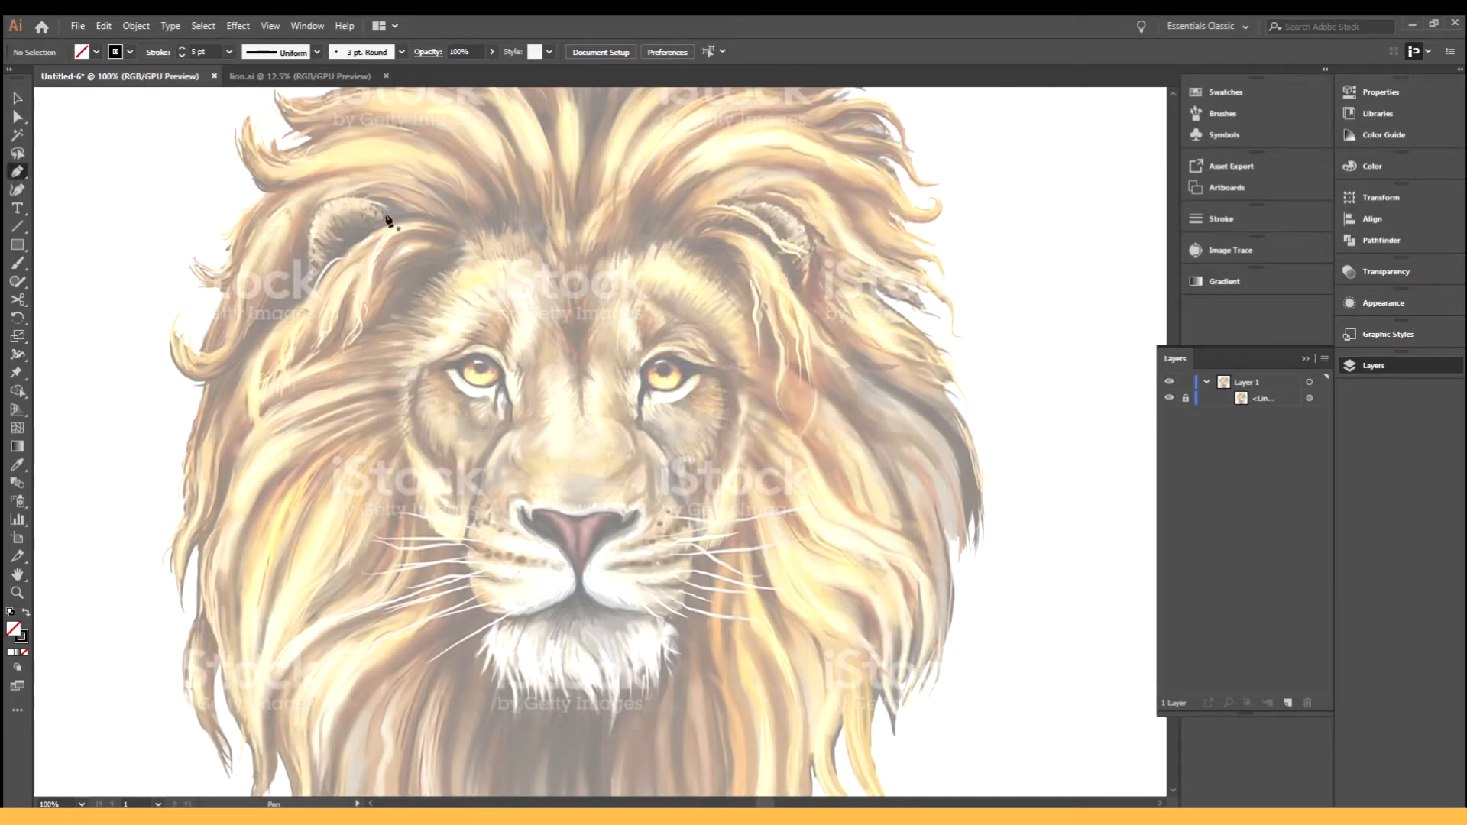
pyautogui.click(576, 233)
pyautogui.click(470, 243)
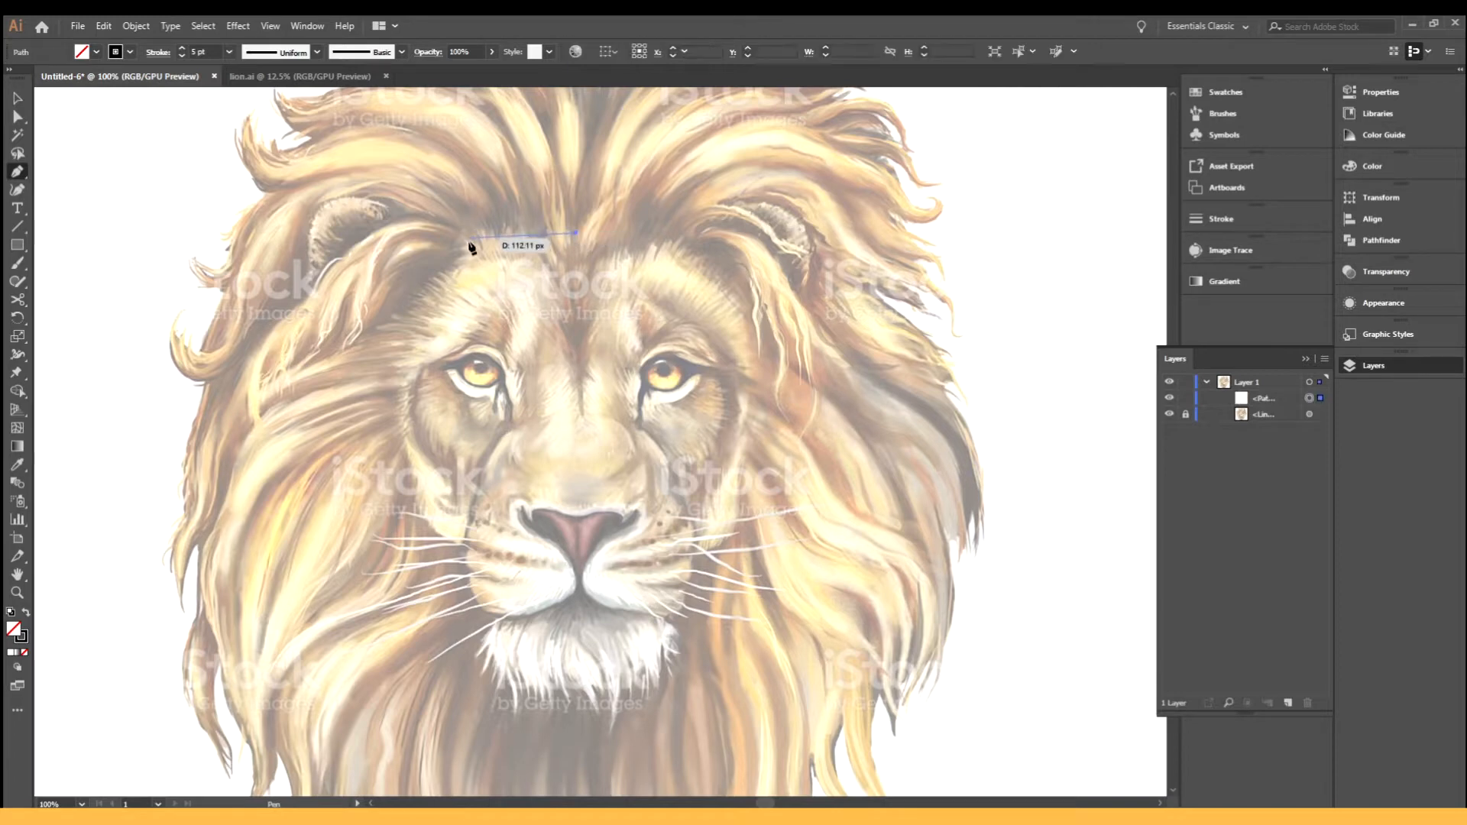
pyautogui.click(402, 333)
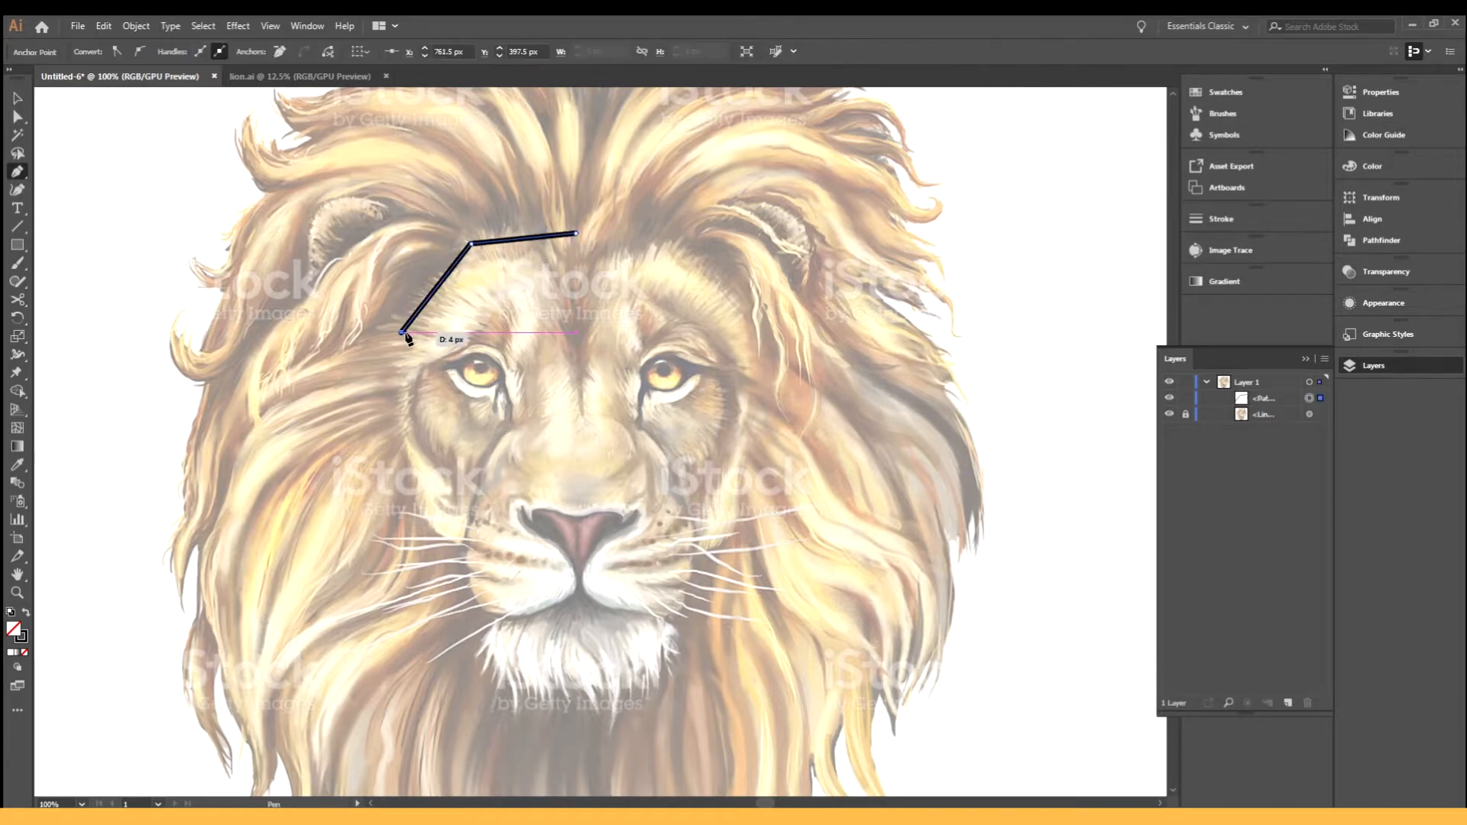
pyautogui.click(402, 424)
pyautogui.click(431, 526)
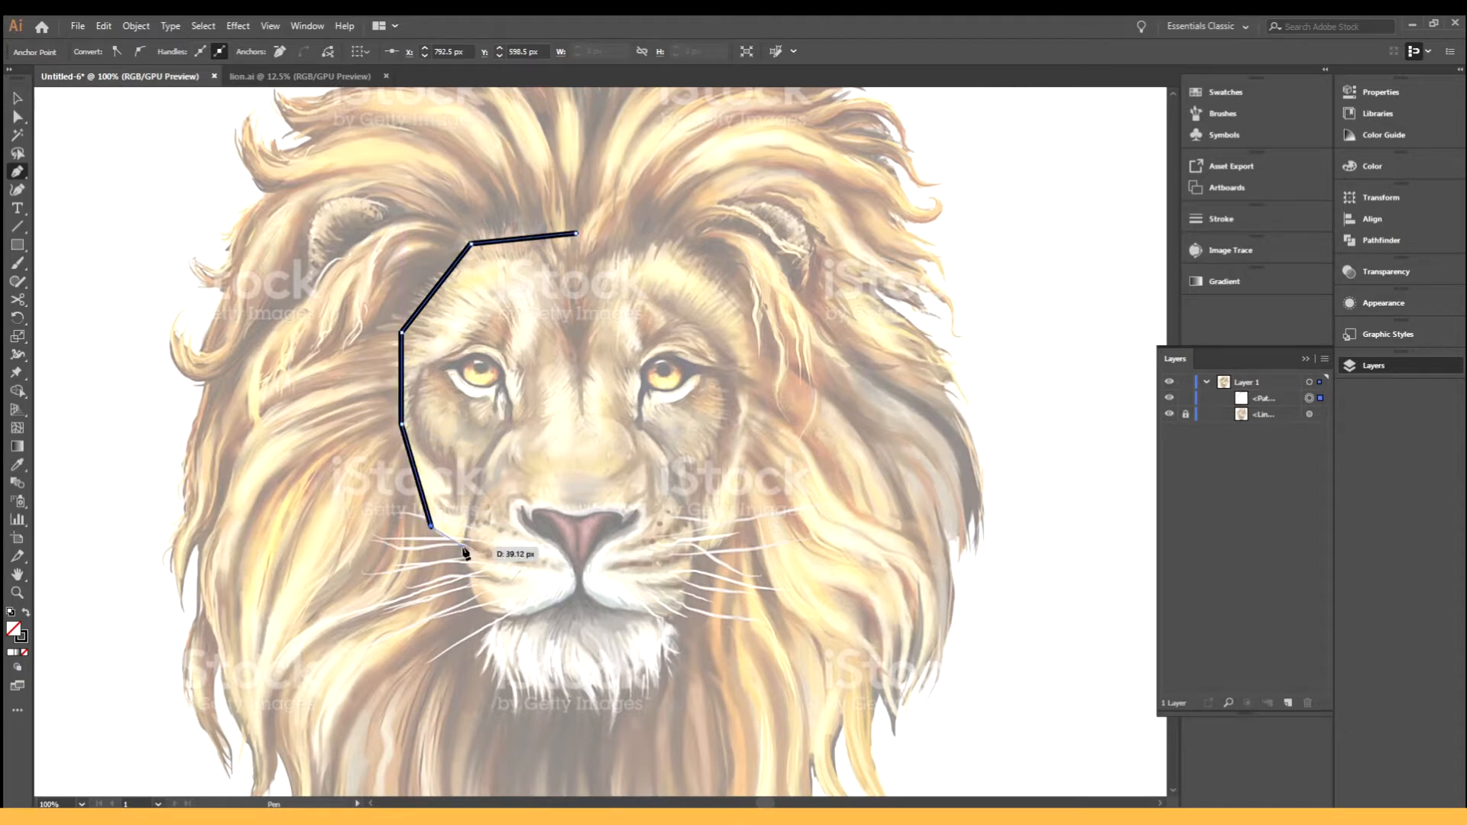
pyautogui.press('ctrl')
pyautogui.hotkey('ctrl', 'z')
pyautogui.hotkey('ctrl', 'z')
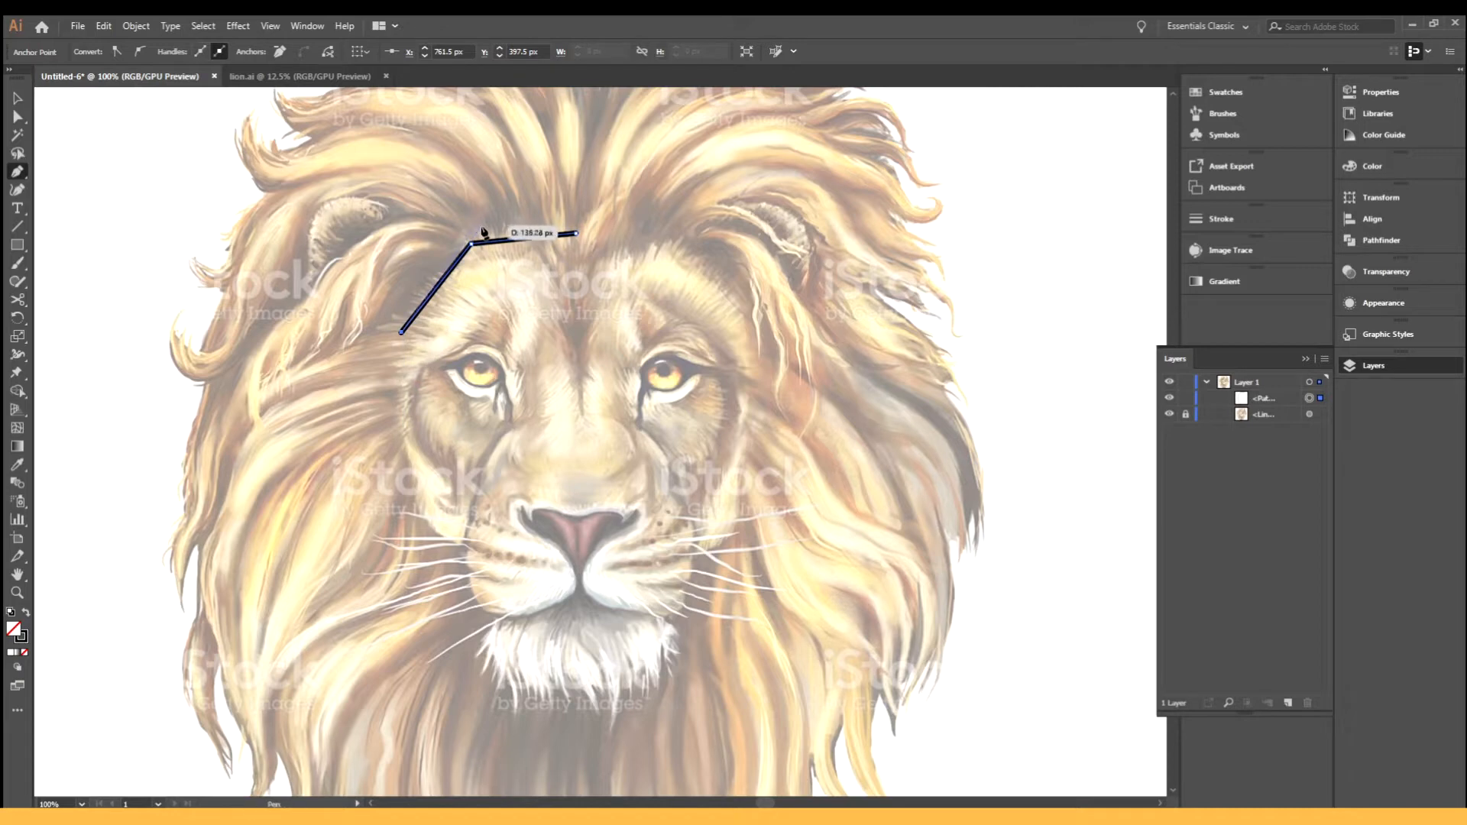
pyautogui.hotkey('ctrl', 'z')
pyautogui.hotkey('ctrl', 'z')
pyautogui.hotkey('ctrl', 'z')
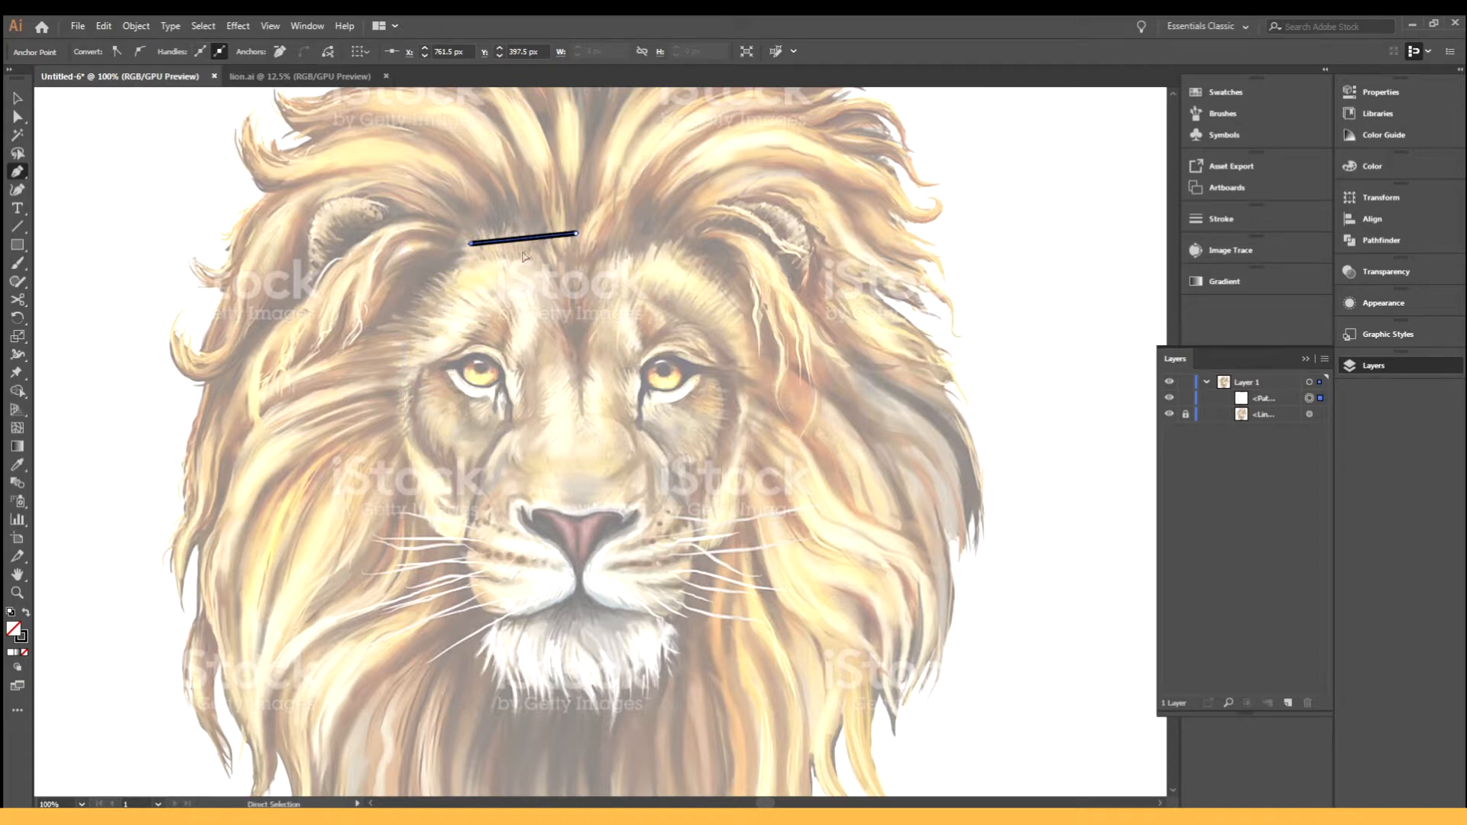
# - Trace the left outer edge of the lion's face with straight segments from the forehead's centre down to the lower cheek
pyautogui.click(572, 230)
pyautogui.click(449, 265)
pyautogui.click(391, 382)
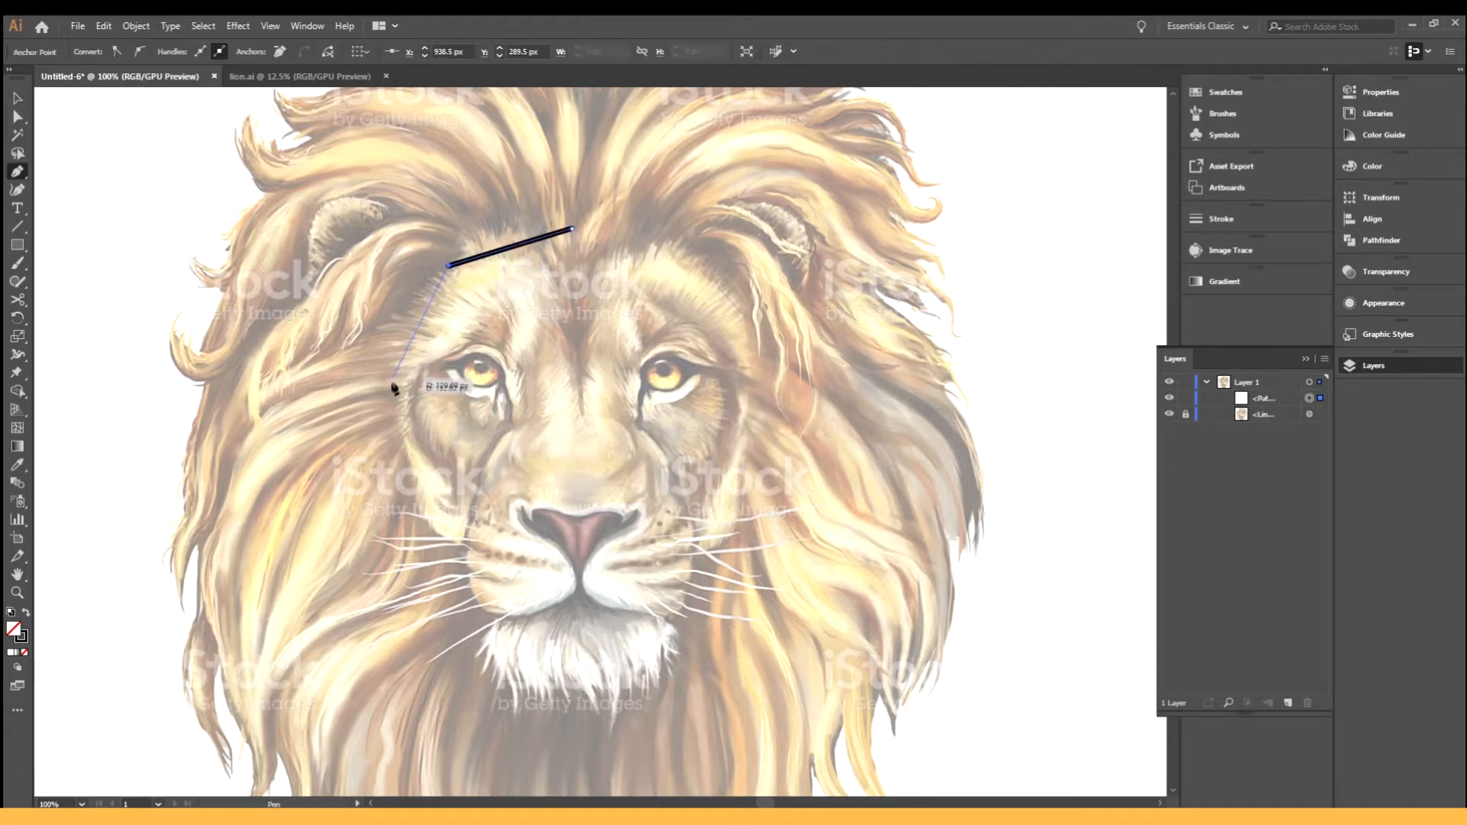
pyautogui.click(421, 523)
pyautogui.click(462, 545)
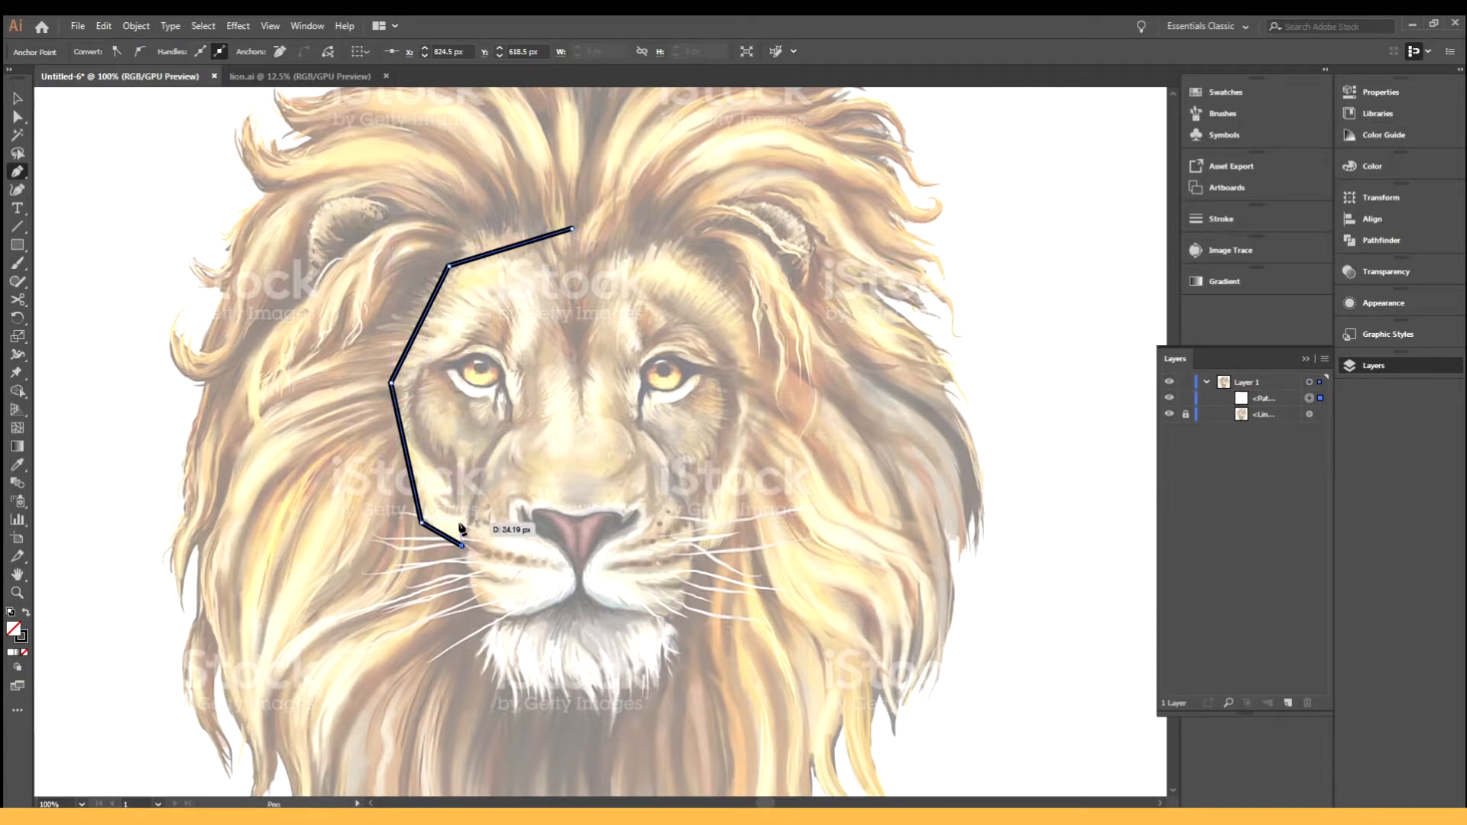
# - Continue the path up the inner cheek beside the nose to the eye's inner corner and across the upper eyelid
pyautogui.click(477, 471)
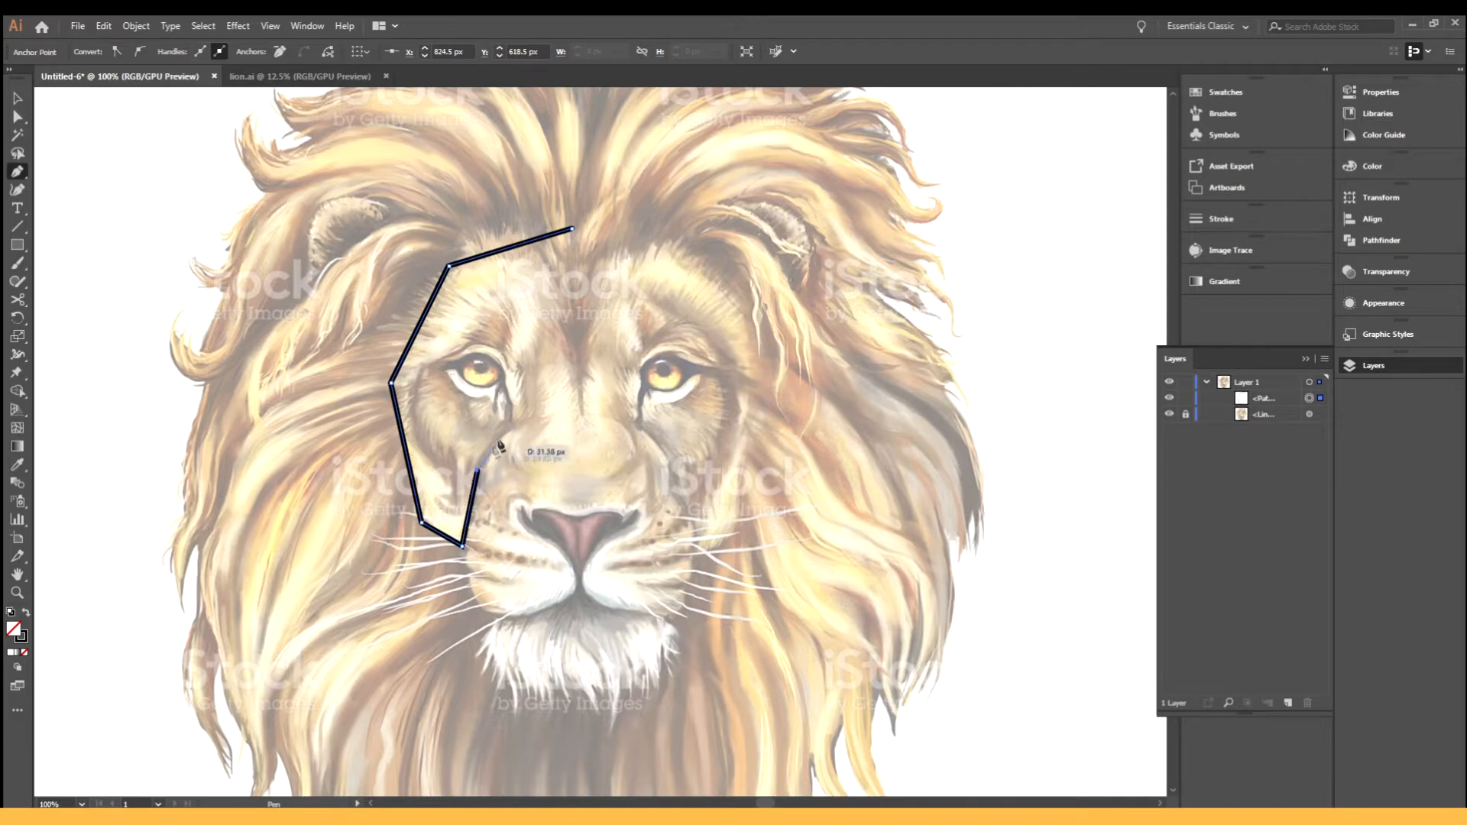
pyautogui.click(512, 424)
pyautogui.click(502, 372)
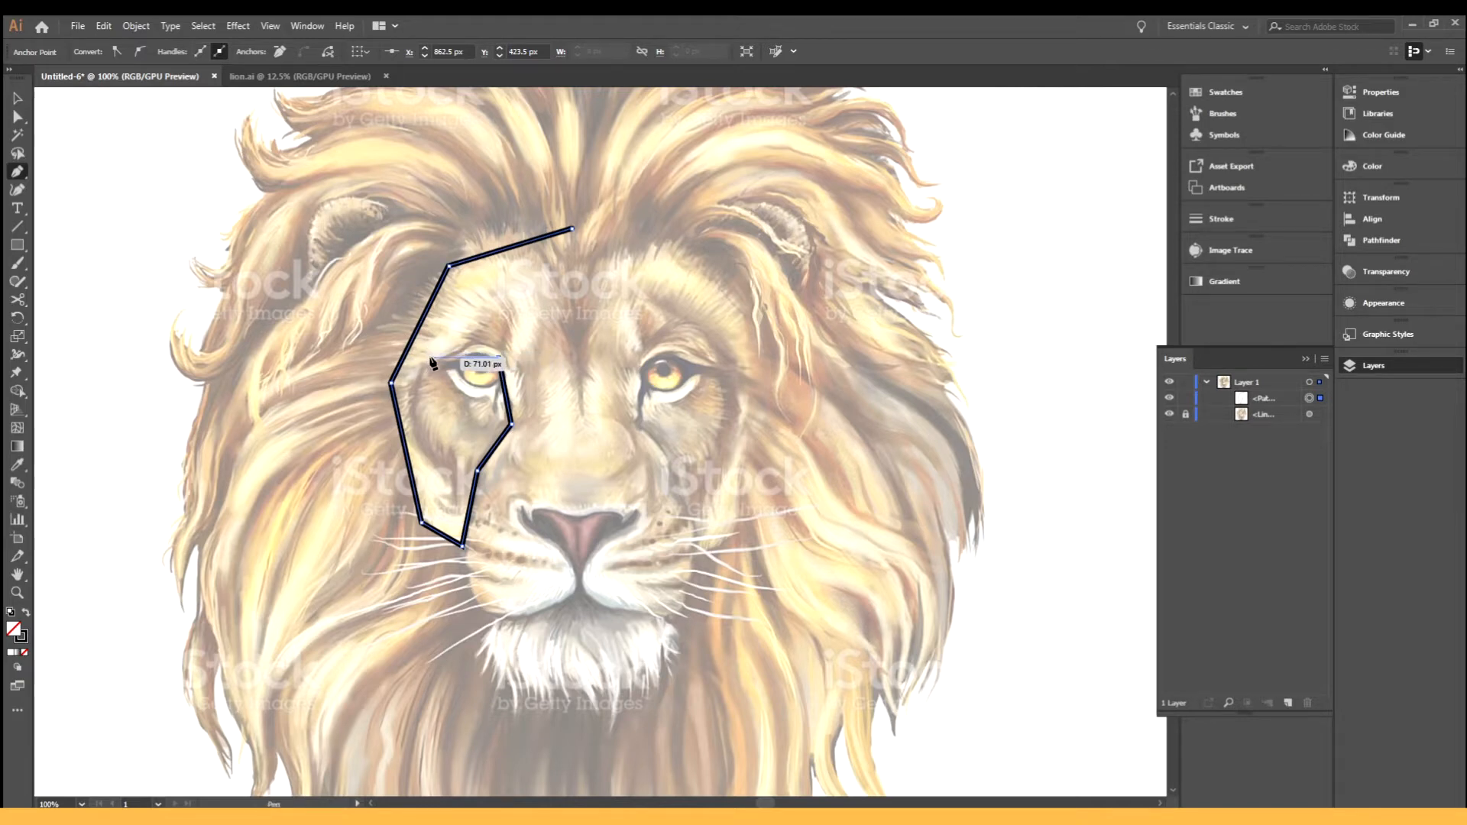
pyautogui.click(436, 358)
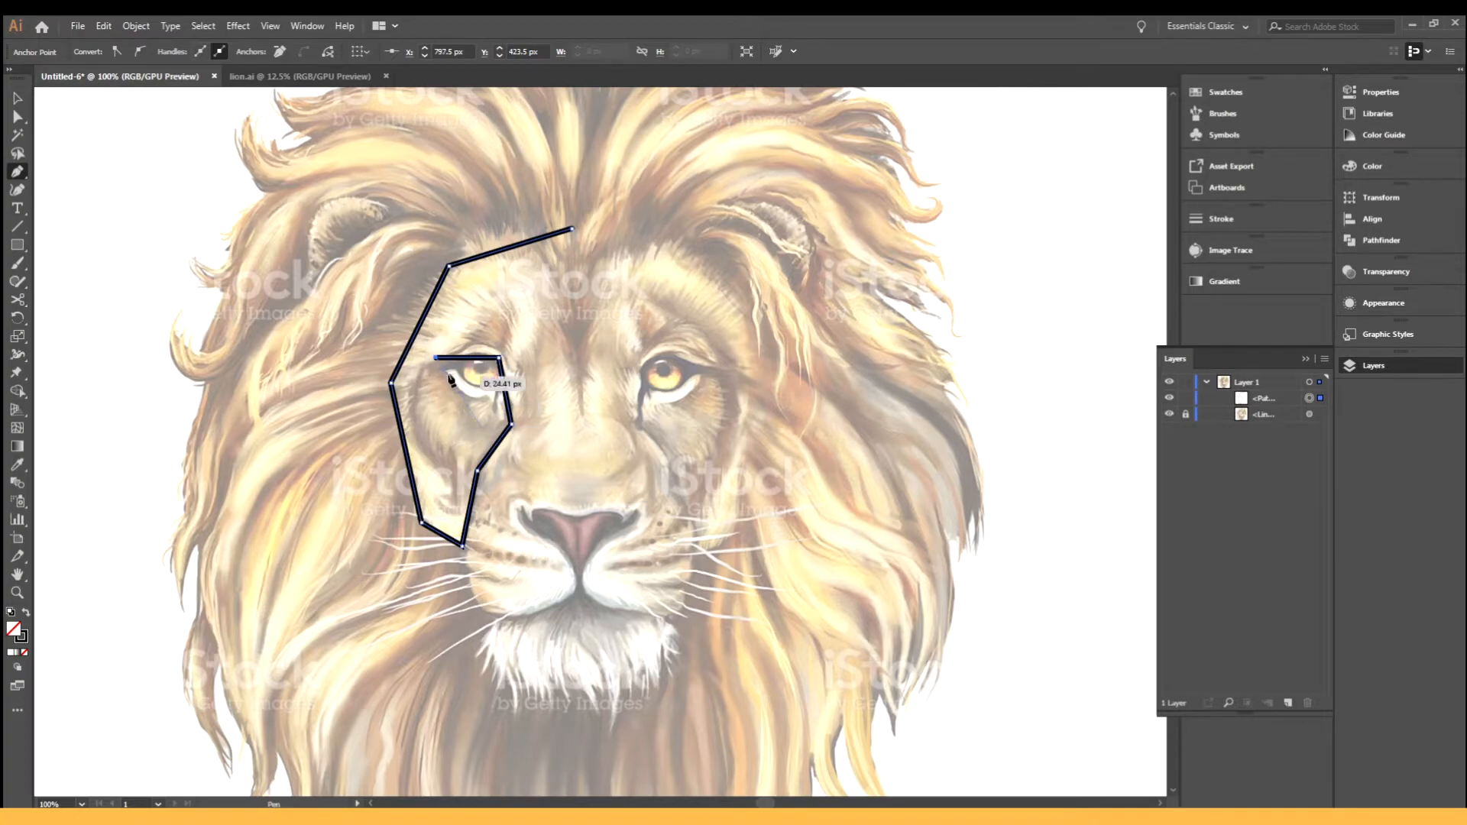
# - Outline the lower part of the left eye with a new open path from the eyelid line across to the inner face line
pyautogui.scroll(3, 488, 374)
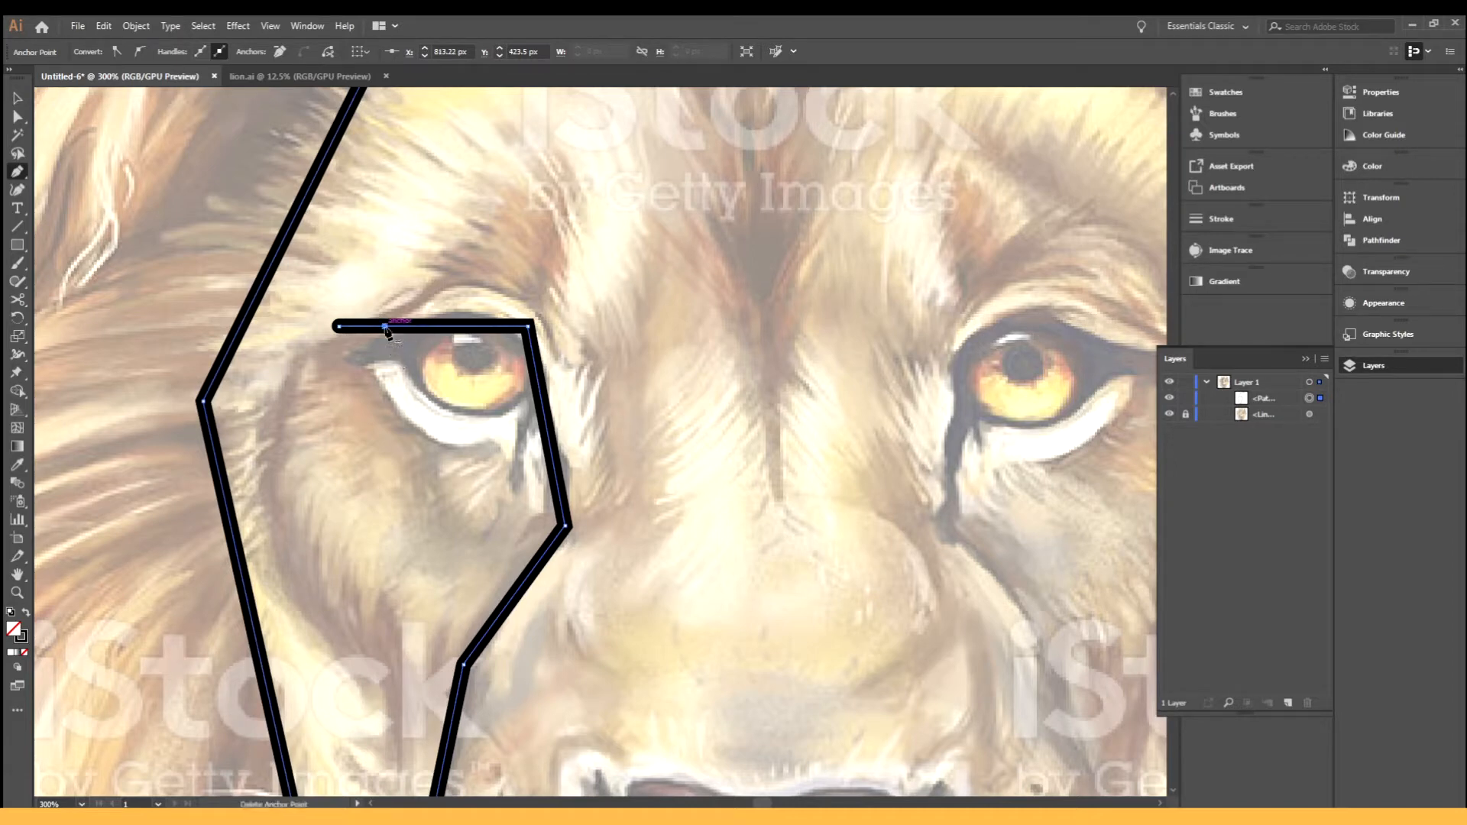
pyautogui.moveTo(385, 327)
pyautogui.mouseDown()
pyautogui.moveTo(437, 407)
pyautogui.moveTo(503, 422)
pyautogui.moveTo(462, 409)
pyautogui.moveTo(382, 344)
pyautogui.moveTo(385, 326)
pyautogui.mouseUp()
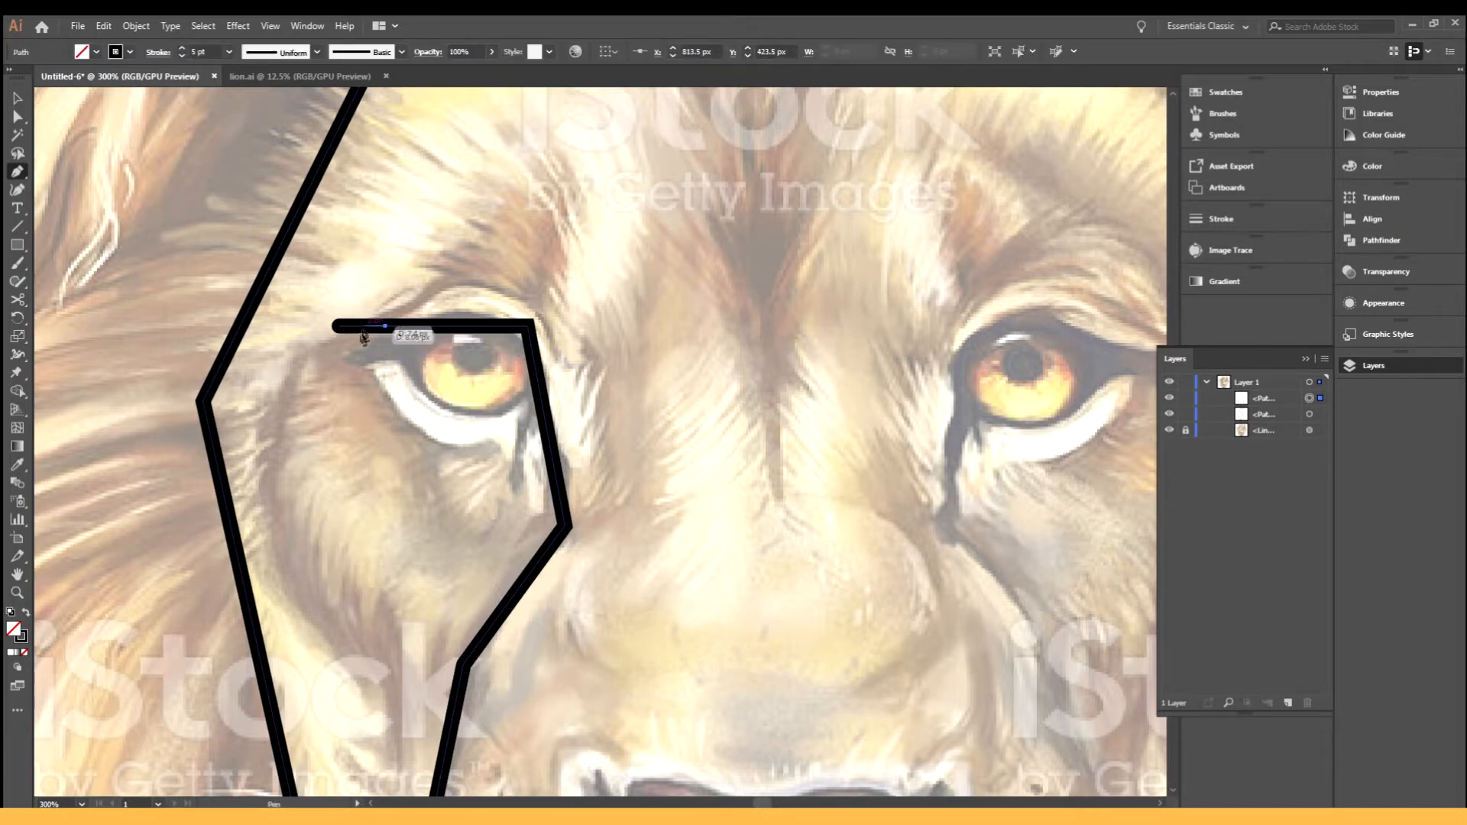
pyautogui.click(399, 384)
pyautogui.click(539, 383)
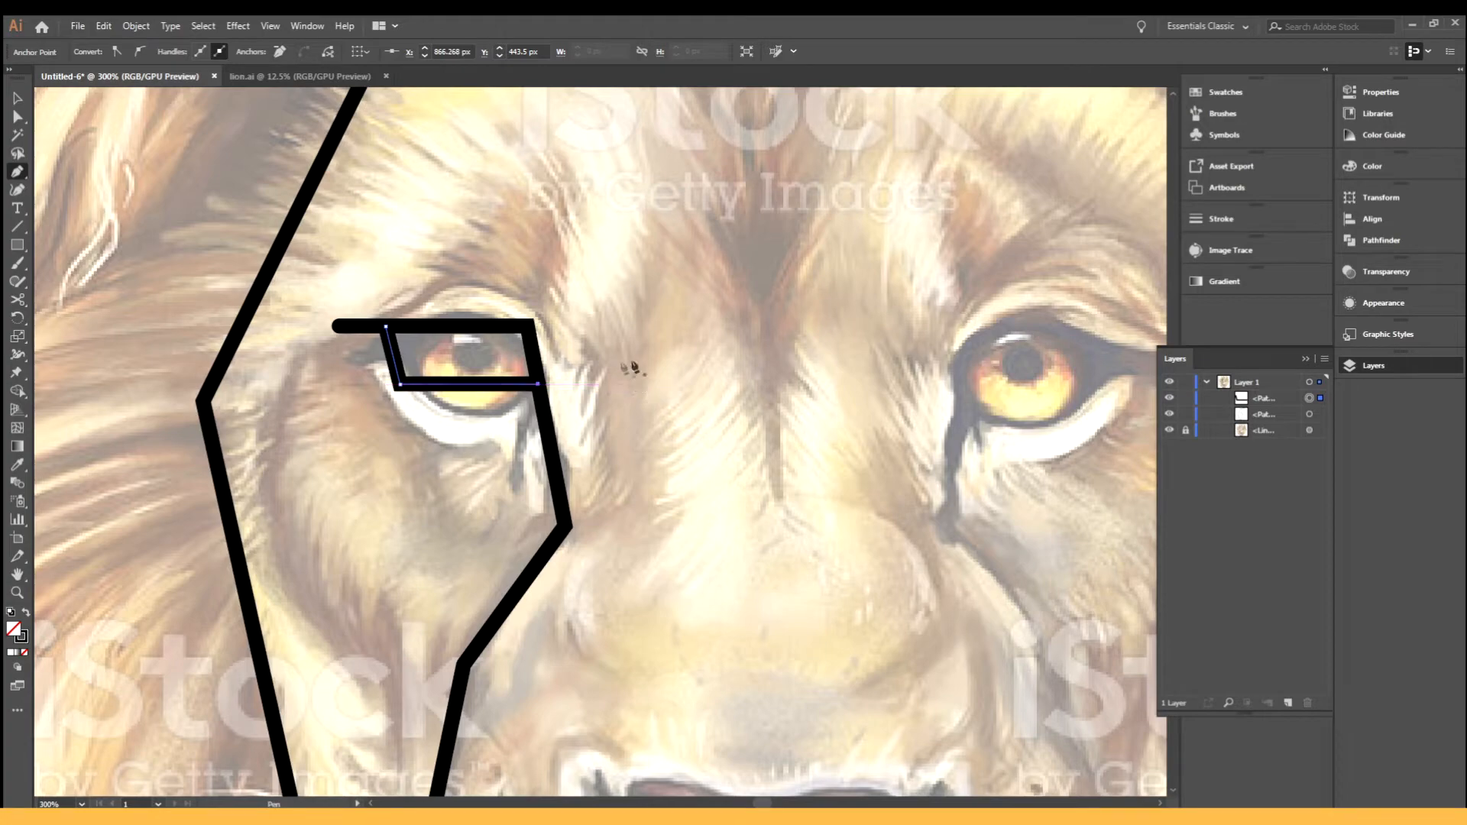
pyautogui.press('v')
pyautogui.click(603, 471)
# - Hide the lion reference image to check the traced lines alone, and show it again
pyautogui.scroll(-4, 658, 459)
pyautogui.hscroll(2, 663, 449)
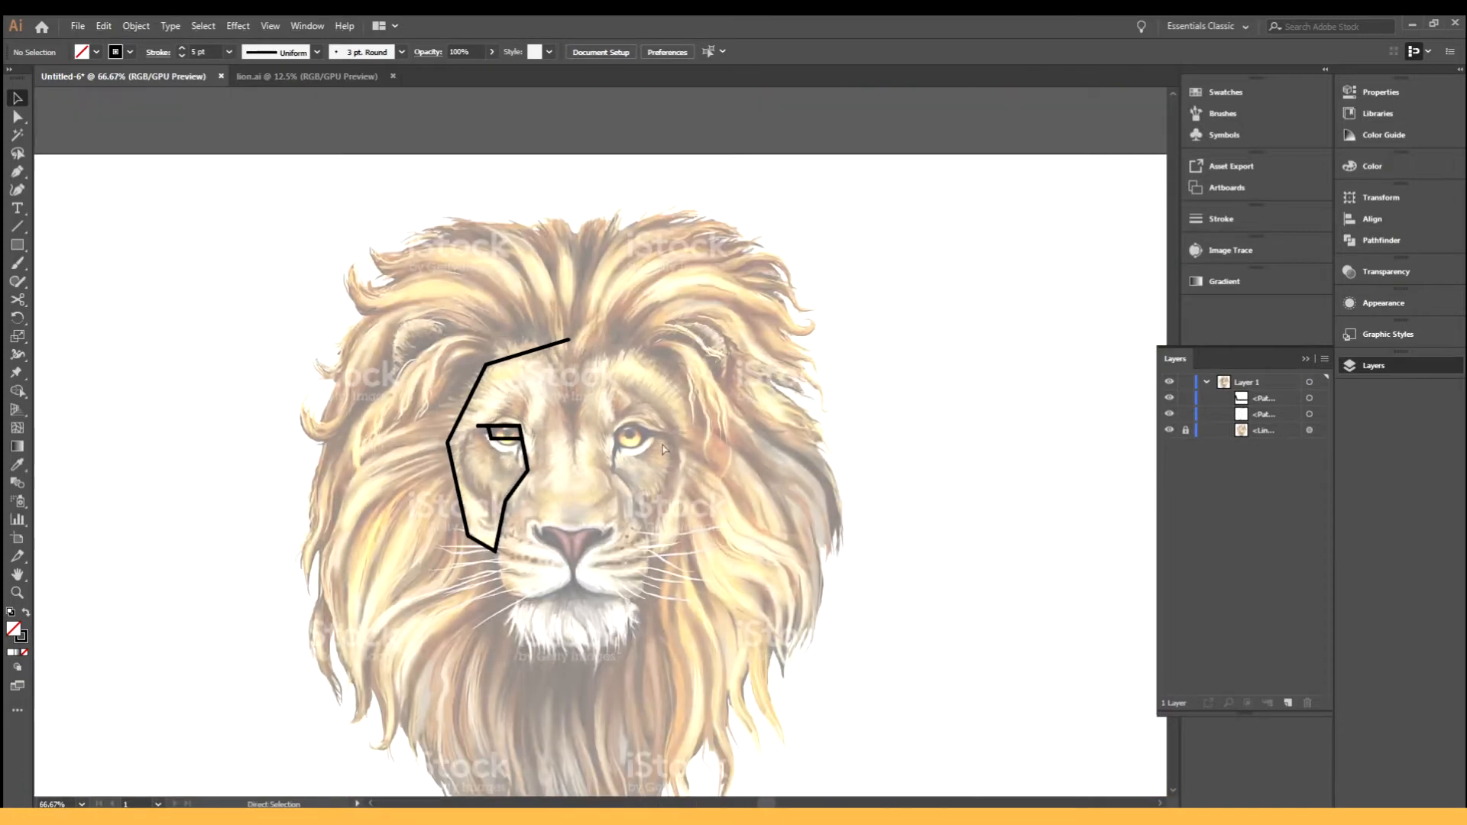
pyautogui.click(1169, 430)
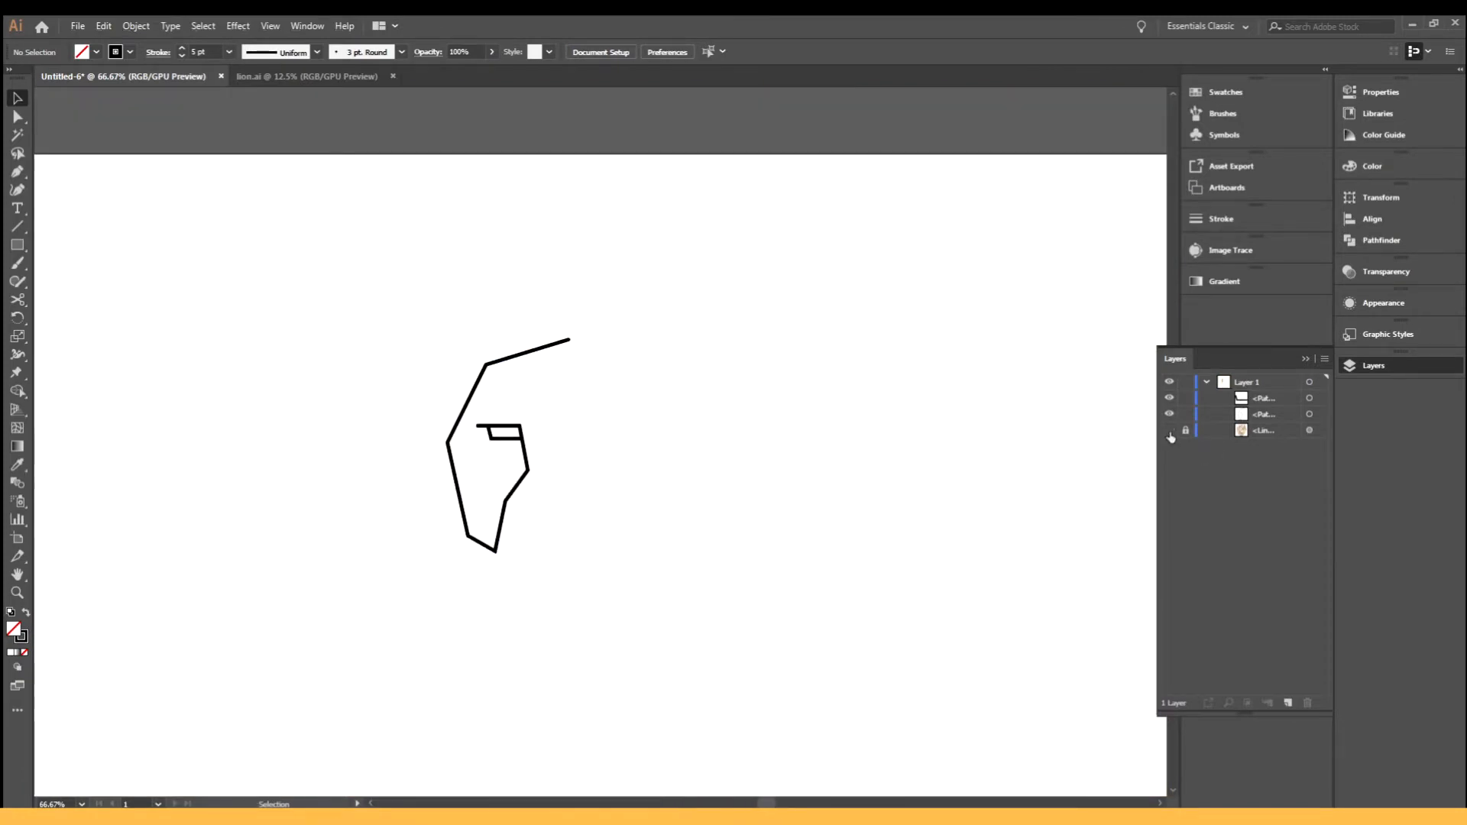
pyautogui.click(1169, 430)
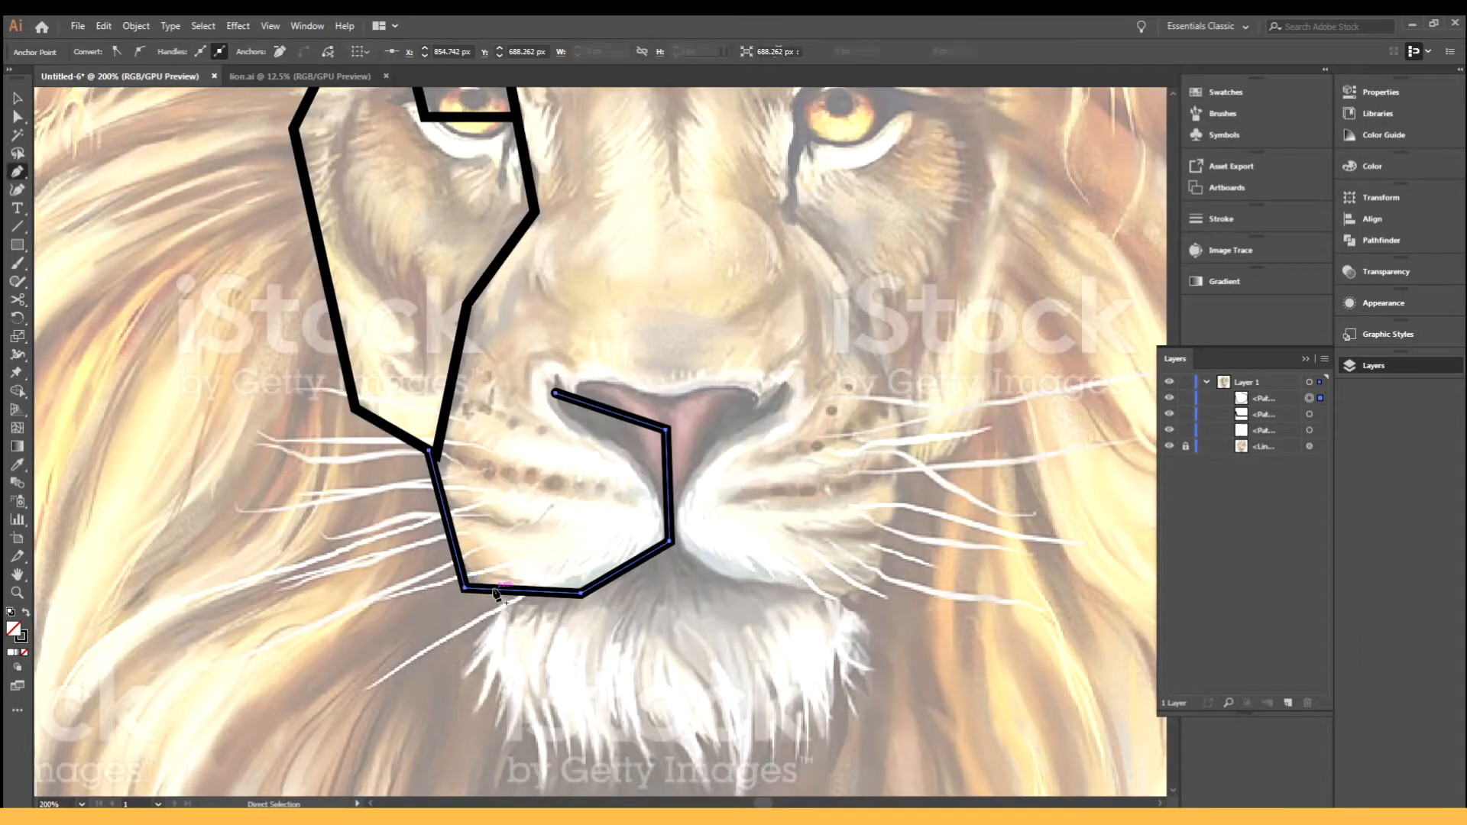
# - Trace the left half of the chin with a new open path from the muzzle's lower edge to the face's centre line
pyautogui.click(495, 592)
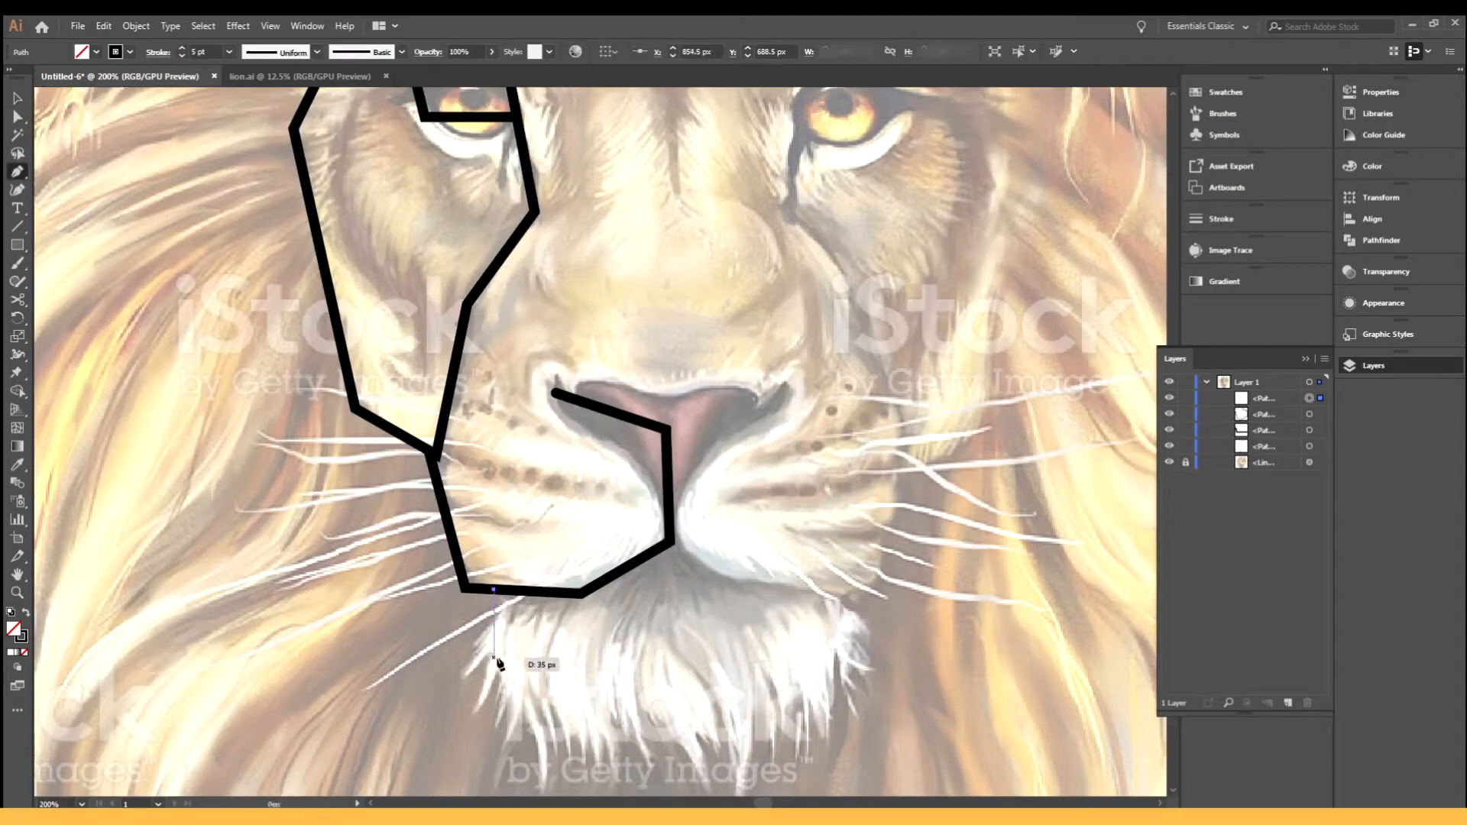
pyautogui.click(493, 660)
pyautogui.scroll(-3, 497, 656)
pyautogui.click(545, 634)
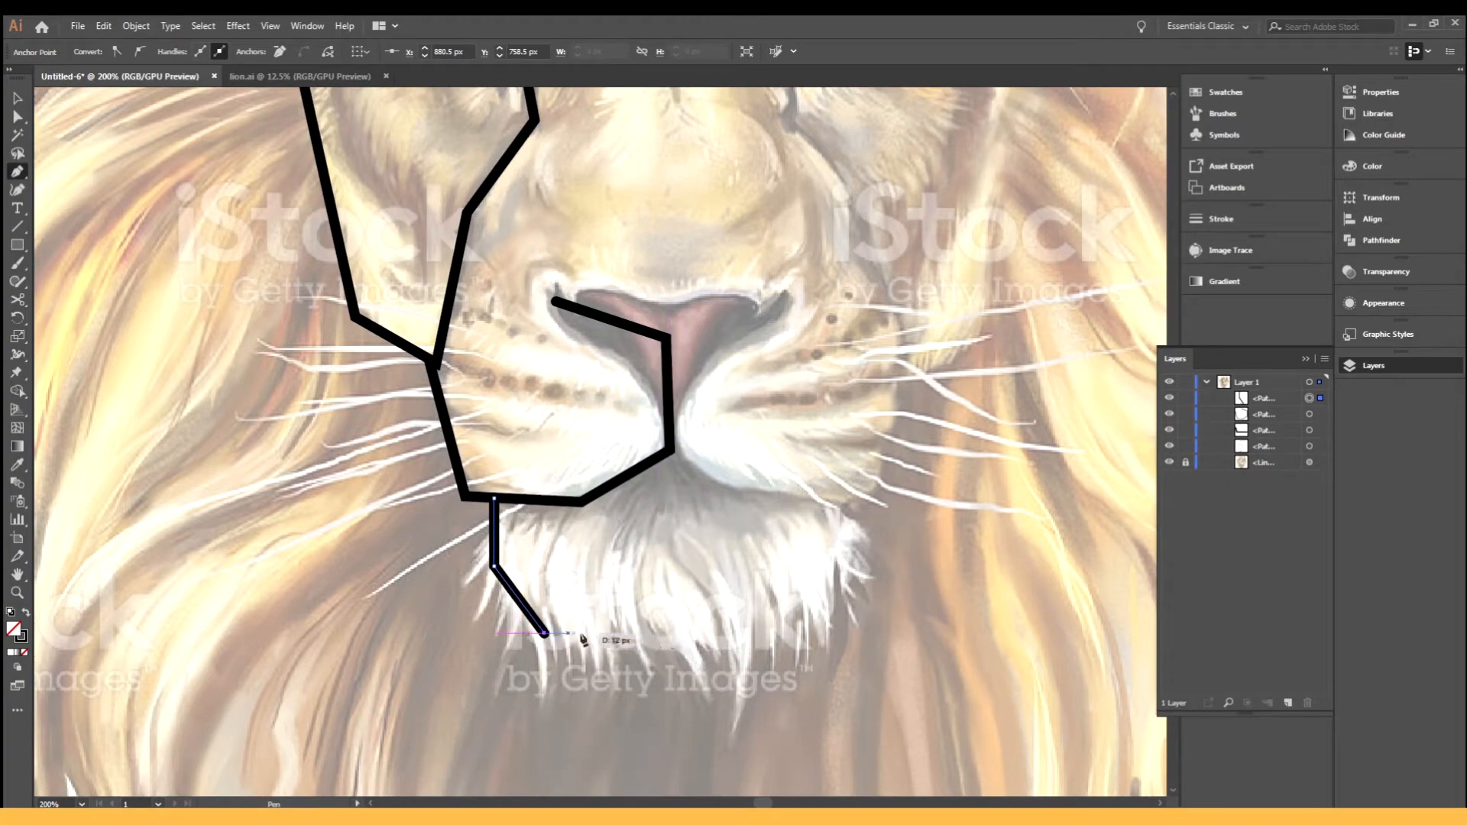
pyautogui.scroll(-2, 670, 634)
pyautogui.scroll(1, 670, 634)
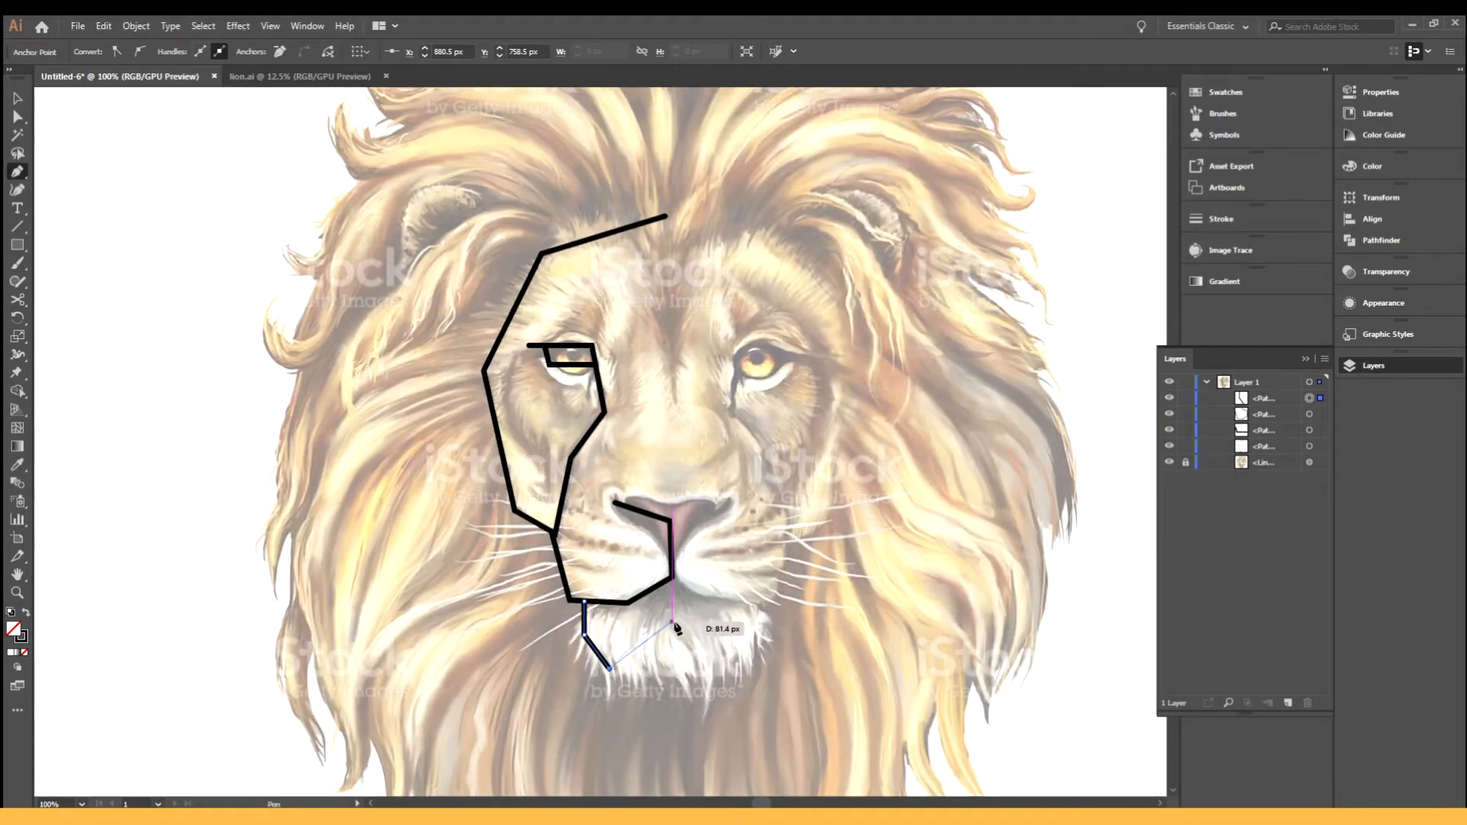
pyautogui.click(675, 669)
pyautogui.press('v')
pyautogui.click(716, 440)
# - Move the face outline's forehead end anchor outward to about X 893.5 px, Y 293.5 px
pyautogui.scroll(1, 632, 232)
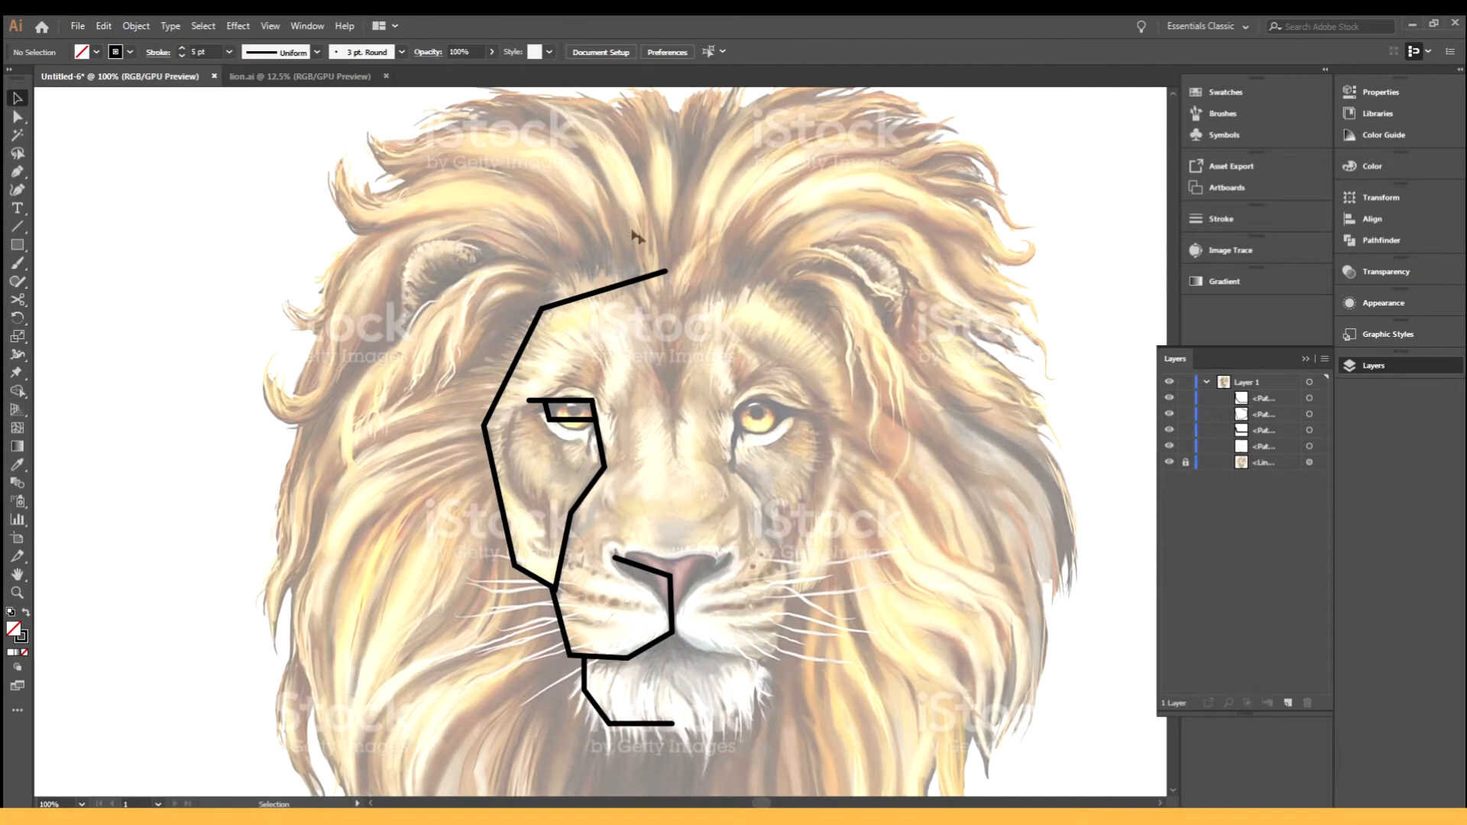
pyautogui.scroll(2, 640, 235)
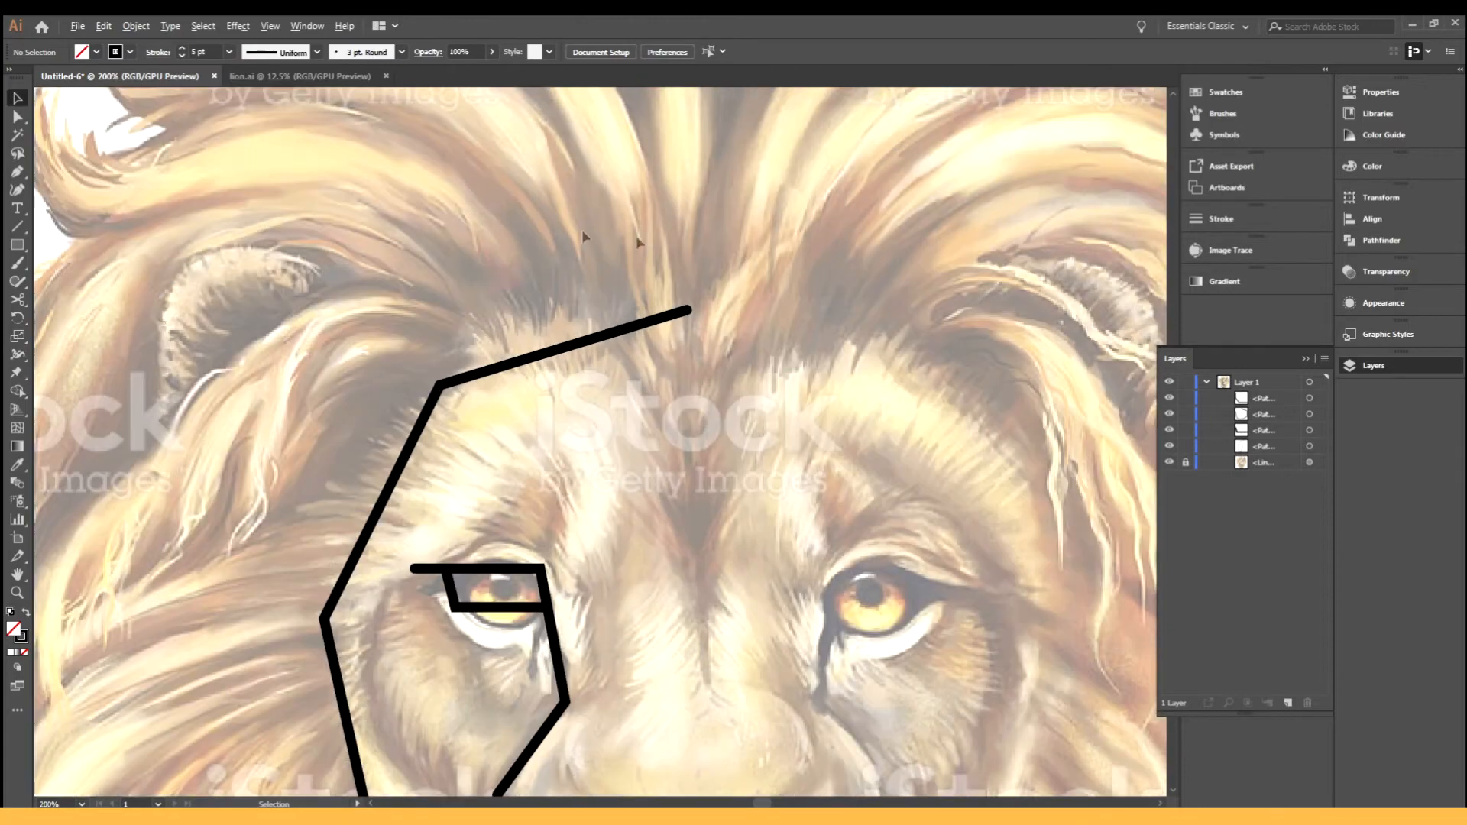
pyautogui.click(19, 118)
pyautogui.moveTo(689, 310); pyautogui.dragTo(599, 322)
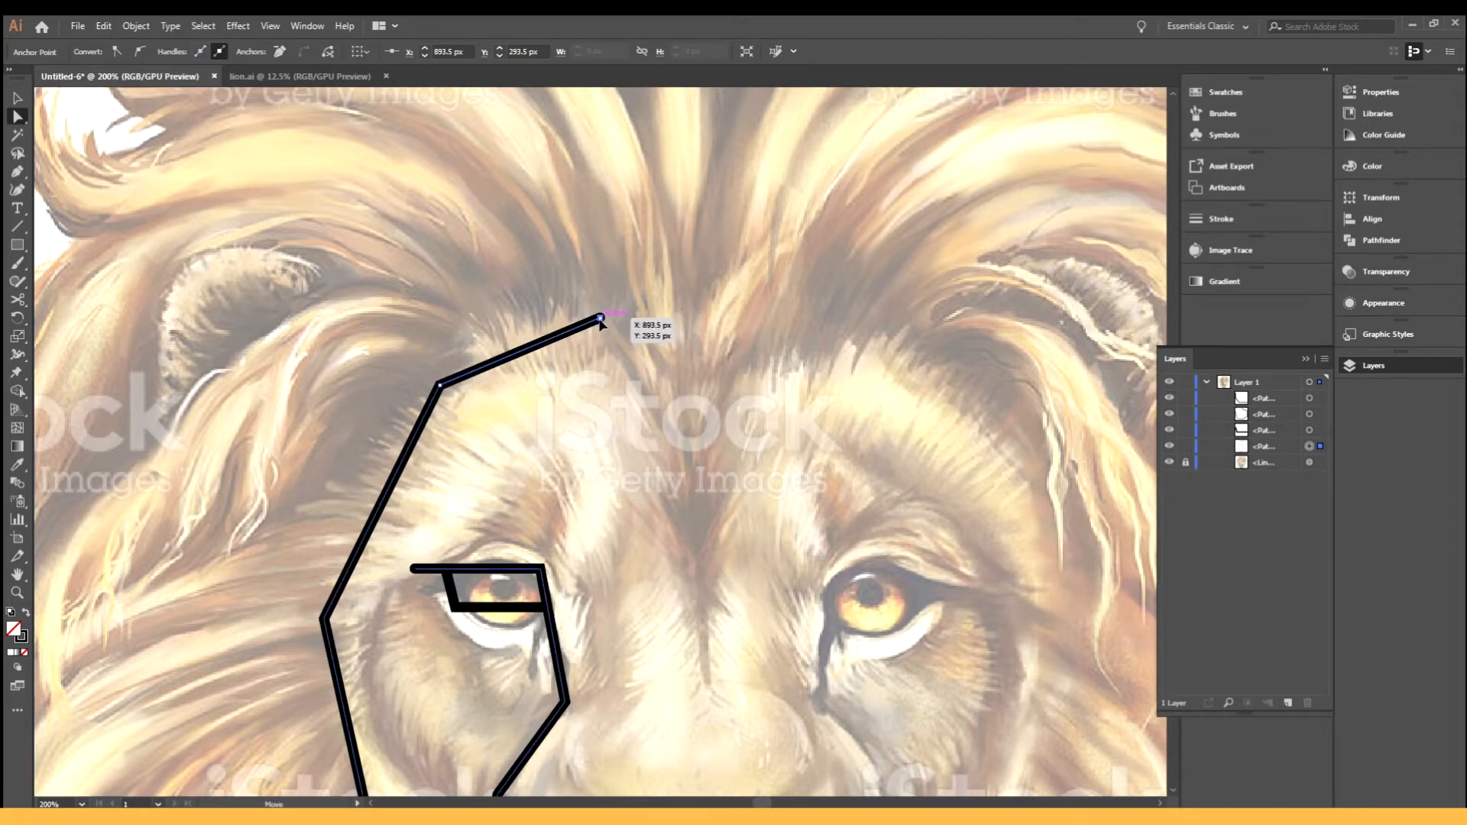
# - Extend the forehead end of the face outline horizontally to the centre line, aligned with the chin's end point, and deselect it
pyautogui.click(19, 173)
pyautogui.click(601, 317)
pyautogui.scroll(-2, 663, 325)
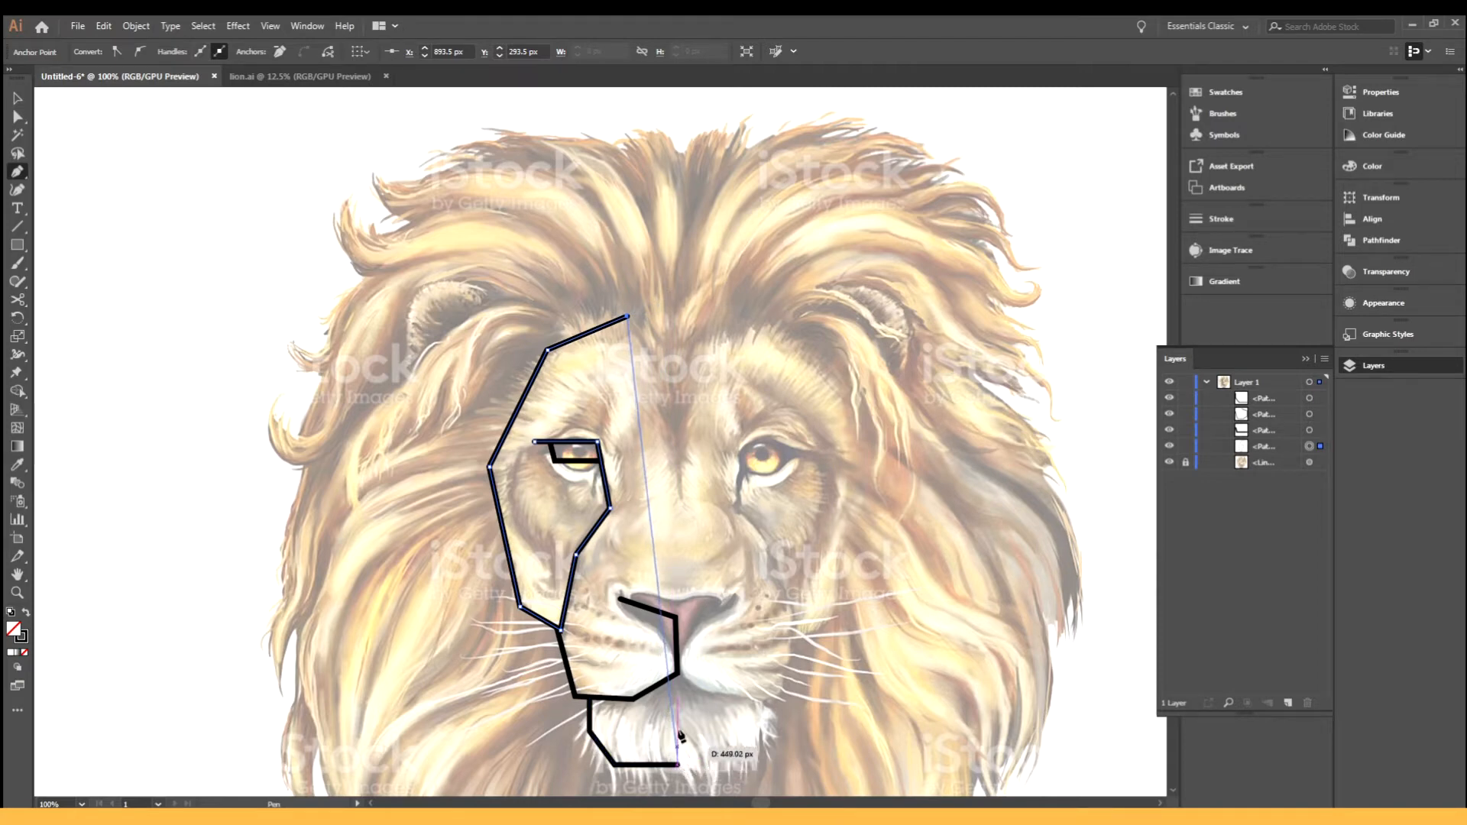
pyautogui.click(678, 315)
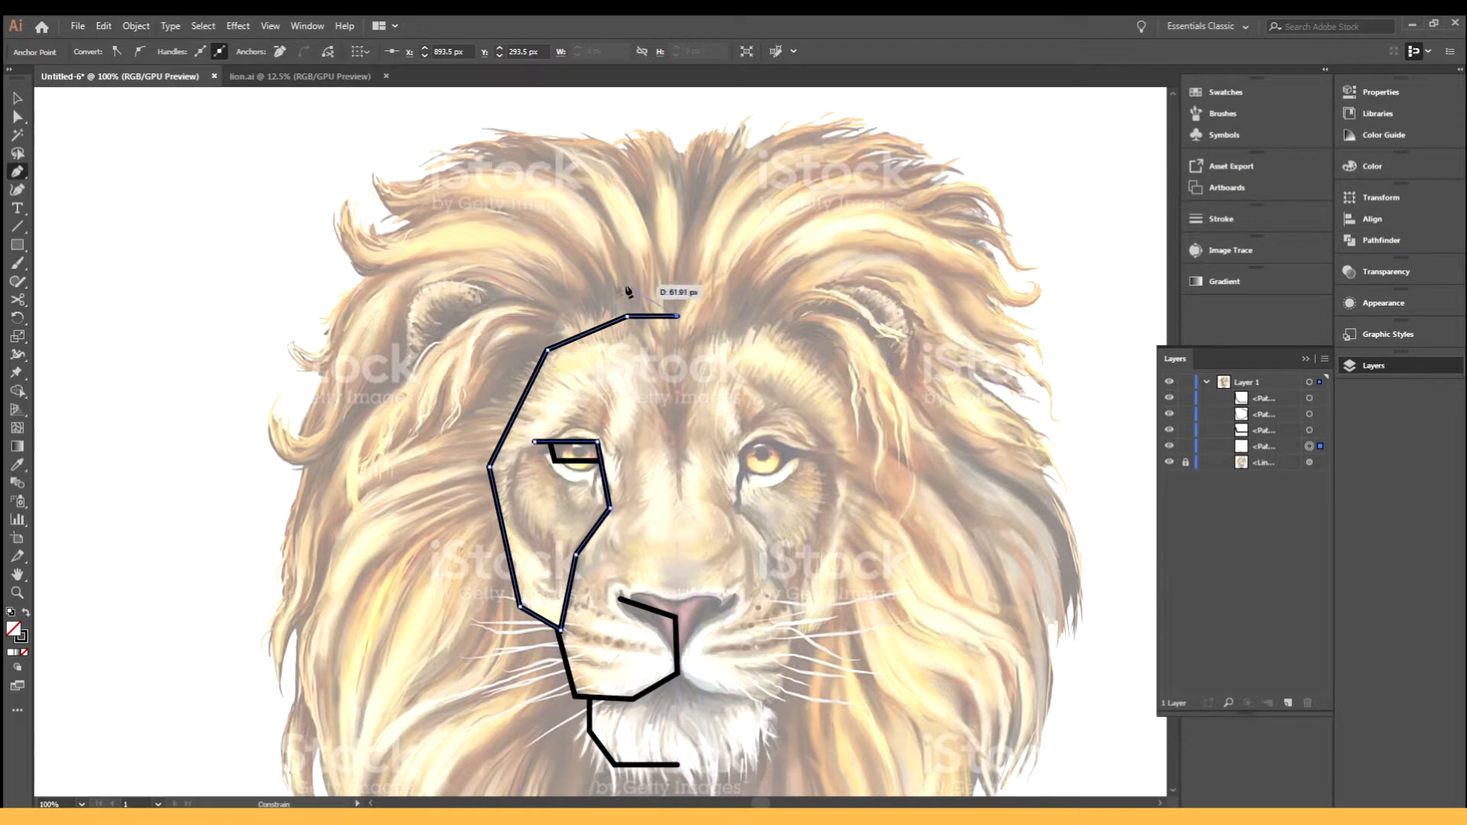
pyautogui.click(17, 98)
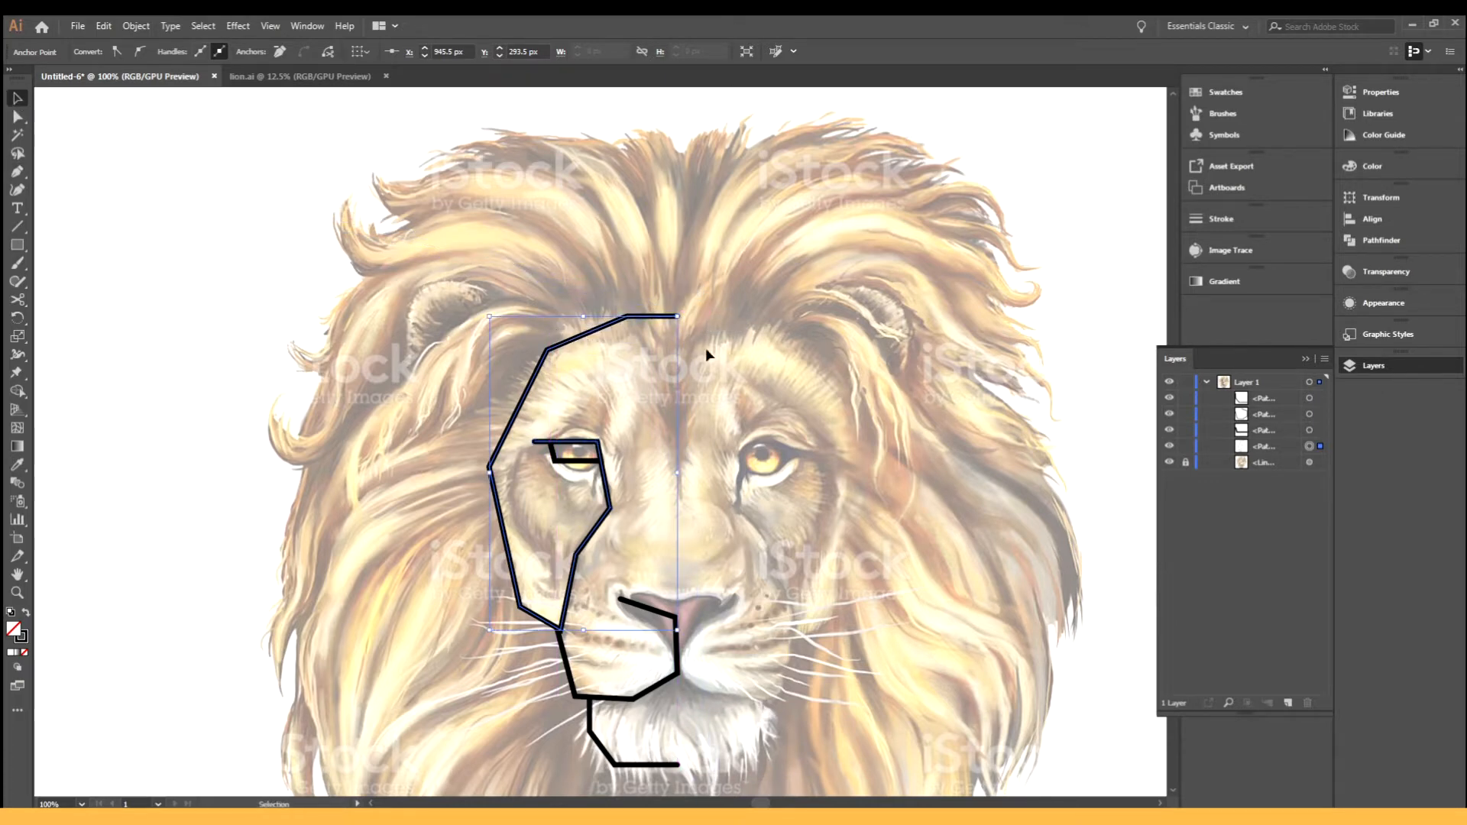
pyautogui.click(727, 348)
# - Select all traced half-face paths and place a duplicate of them over the right half of the lion's face
pyautogui.scroll(-3, 693, 325)
pyautogui.hscroll(2, 672, 298)
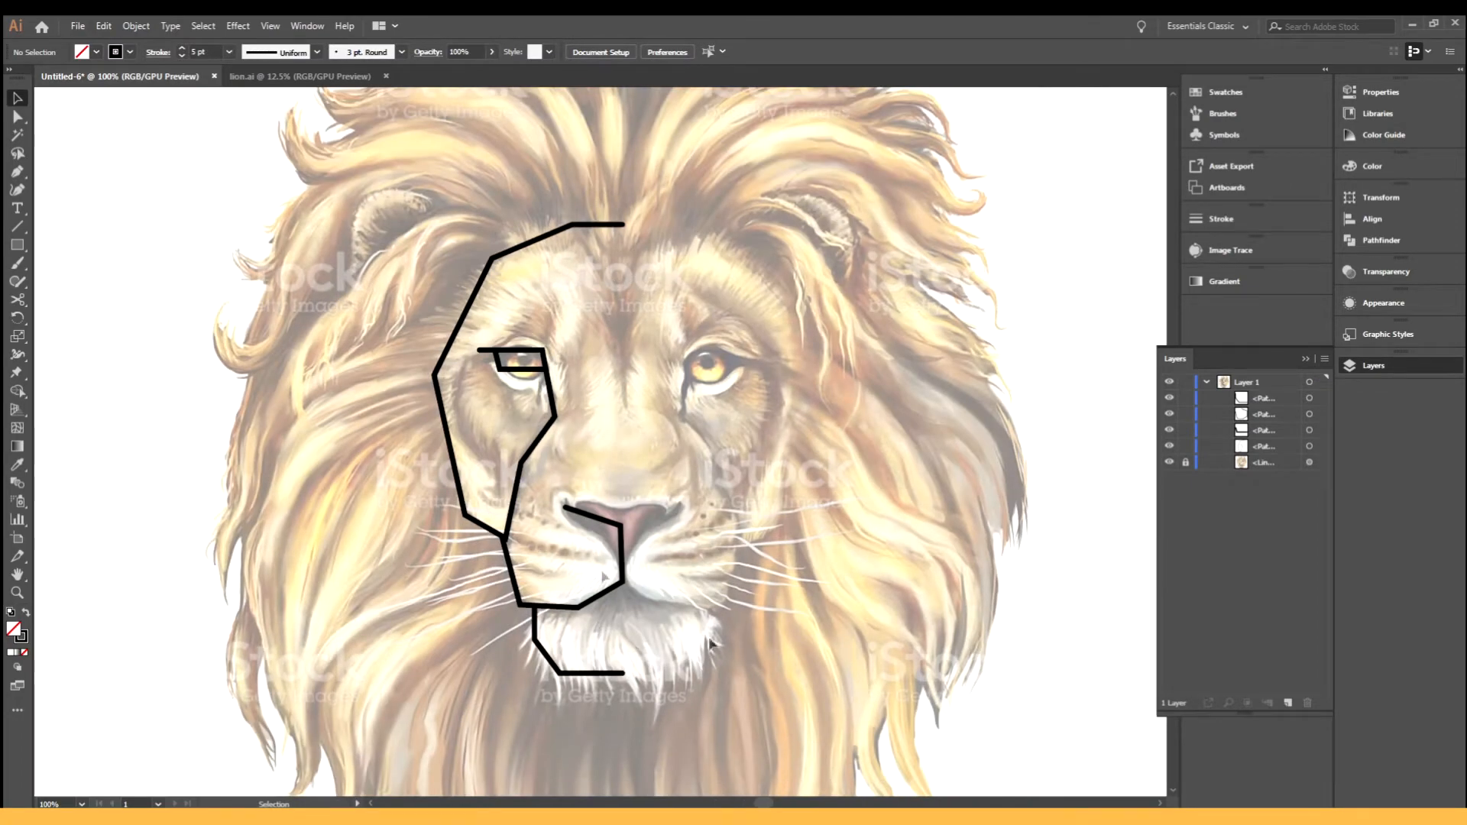
pyautogui.moveTo(679, 213); pyautogui.dragTo(440, 681)
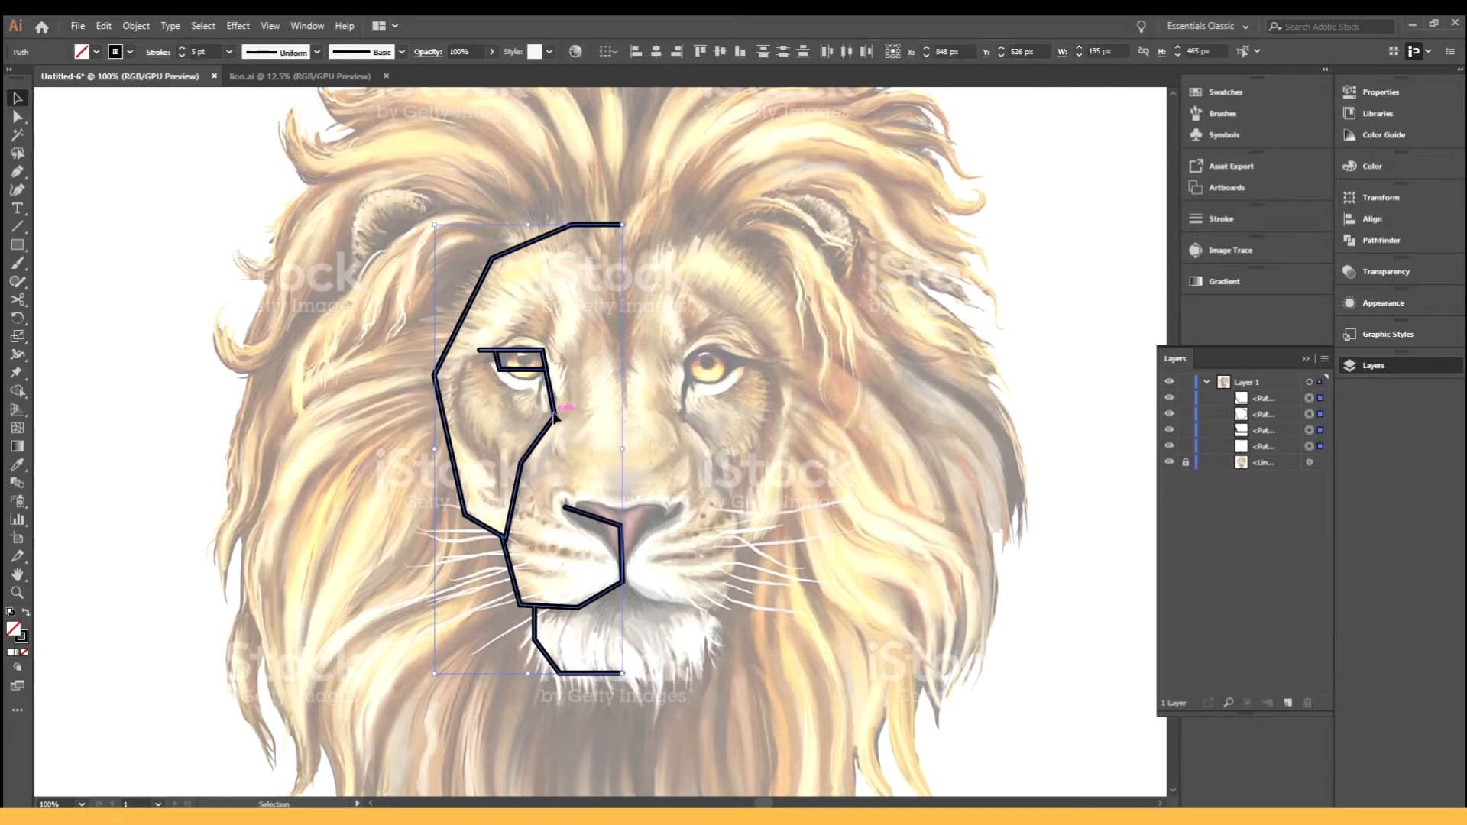
pyautogui.moveTo(555, 415); pyautogui.dragTo(789, 432)
# - Reflect the duplicated half-face paths across the vertical axis
pyautogui.rightClick(763, 361)
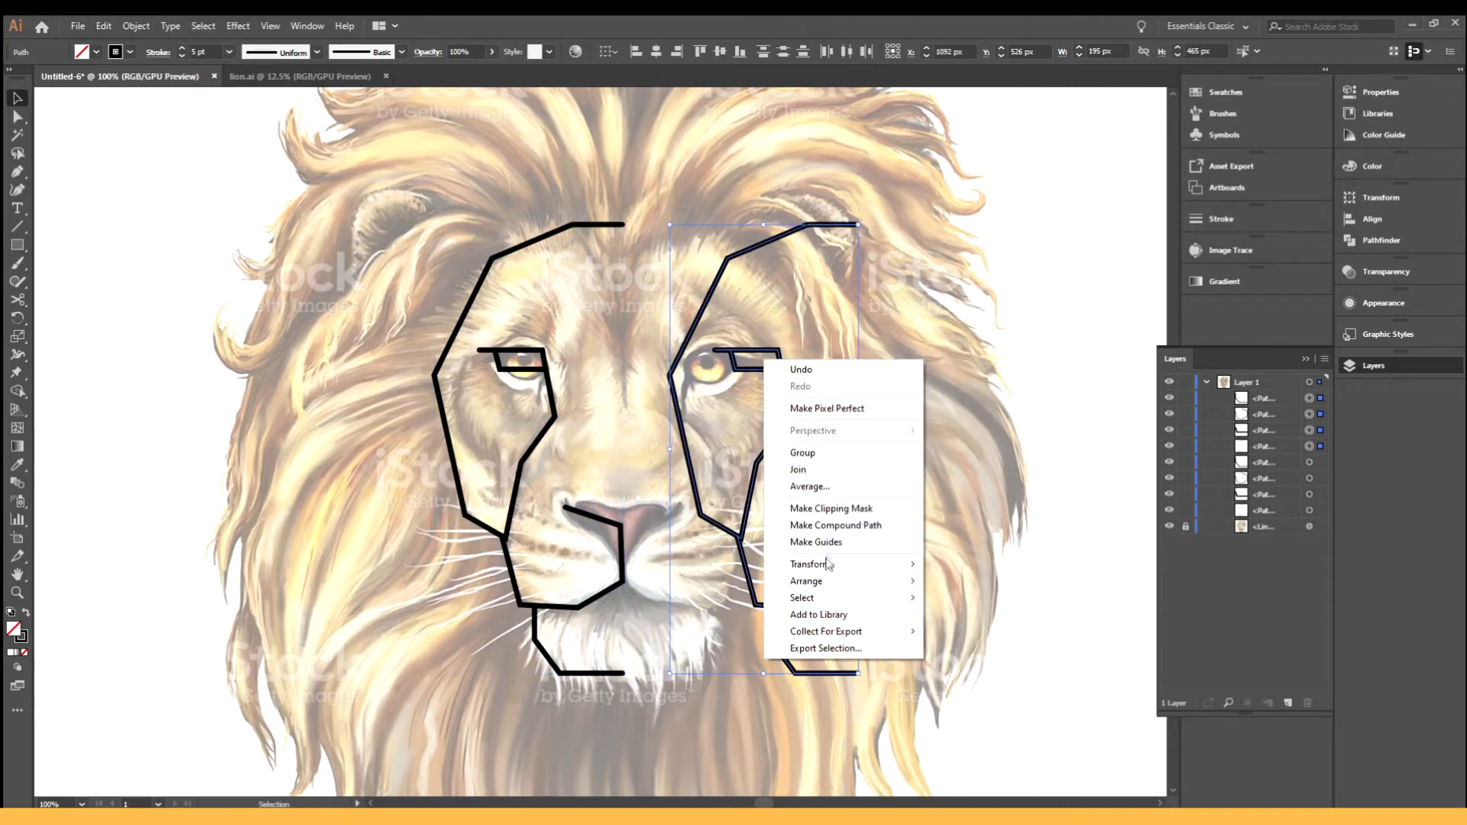
pyautogui.moveTo(825, 565)
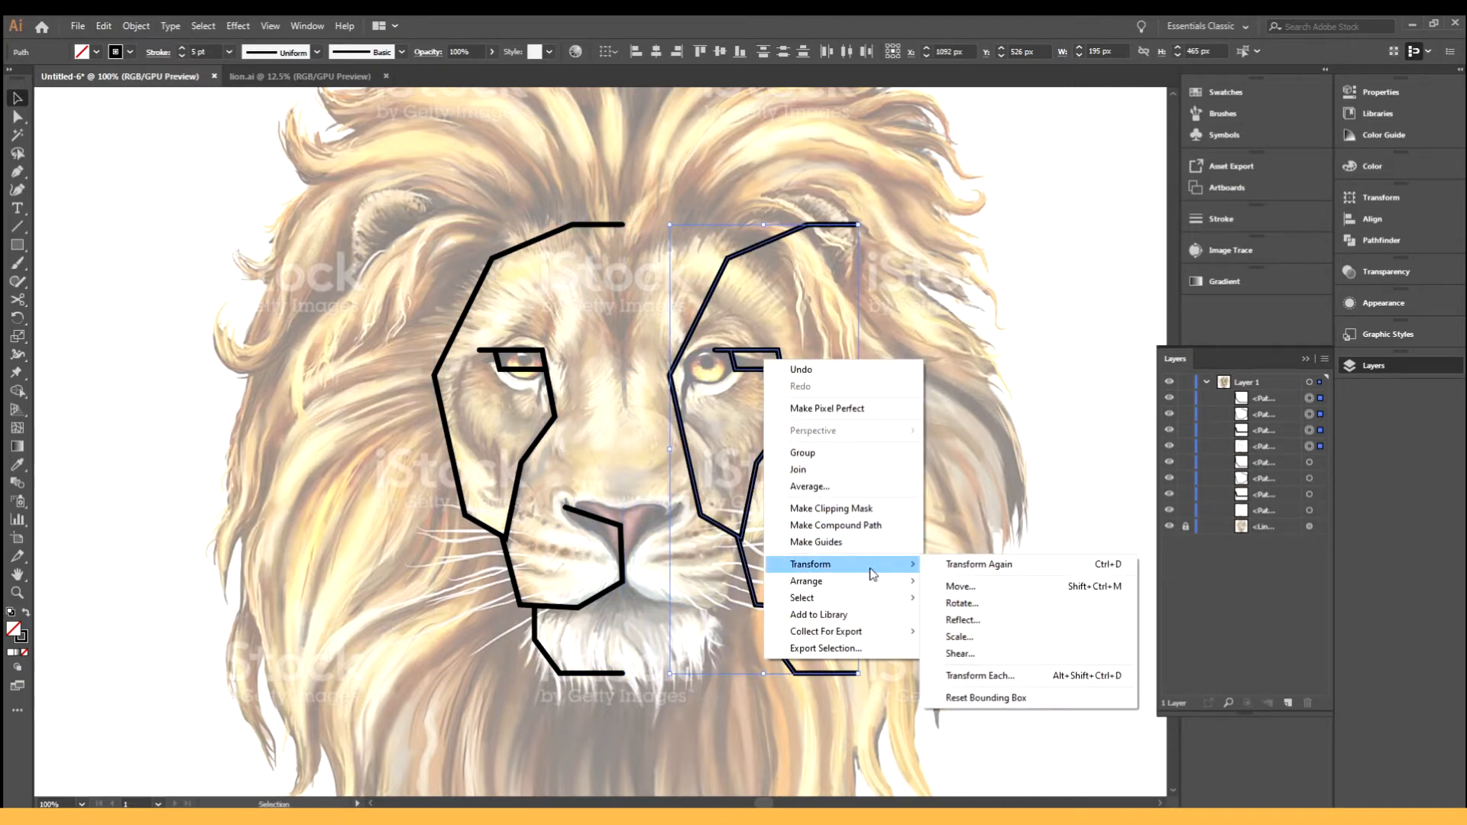
pyautogui.click(962, 619)
pyautogui.click(134, 263)
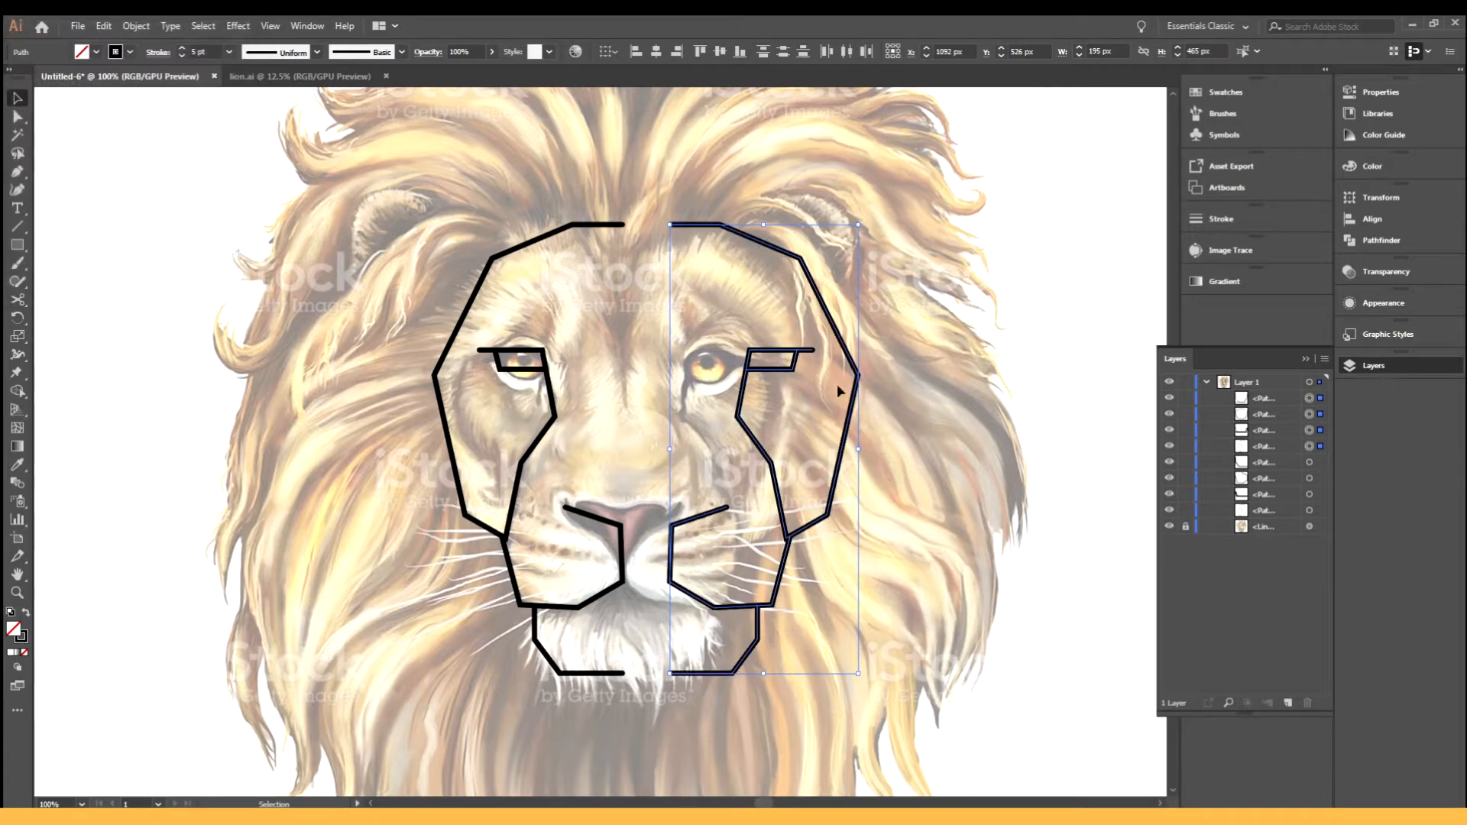
# - Move the mirrored half-face inward to meet the original half, fine-tune its alignment along the nose and mouth centre line, and deselect it
pyautogui.moveTo(770, 353); pyautogui.dragTo(731, 356)
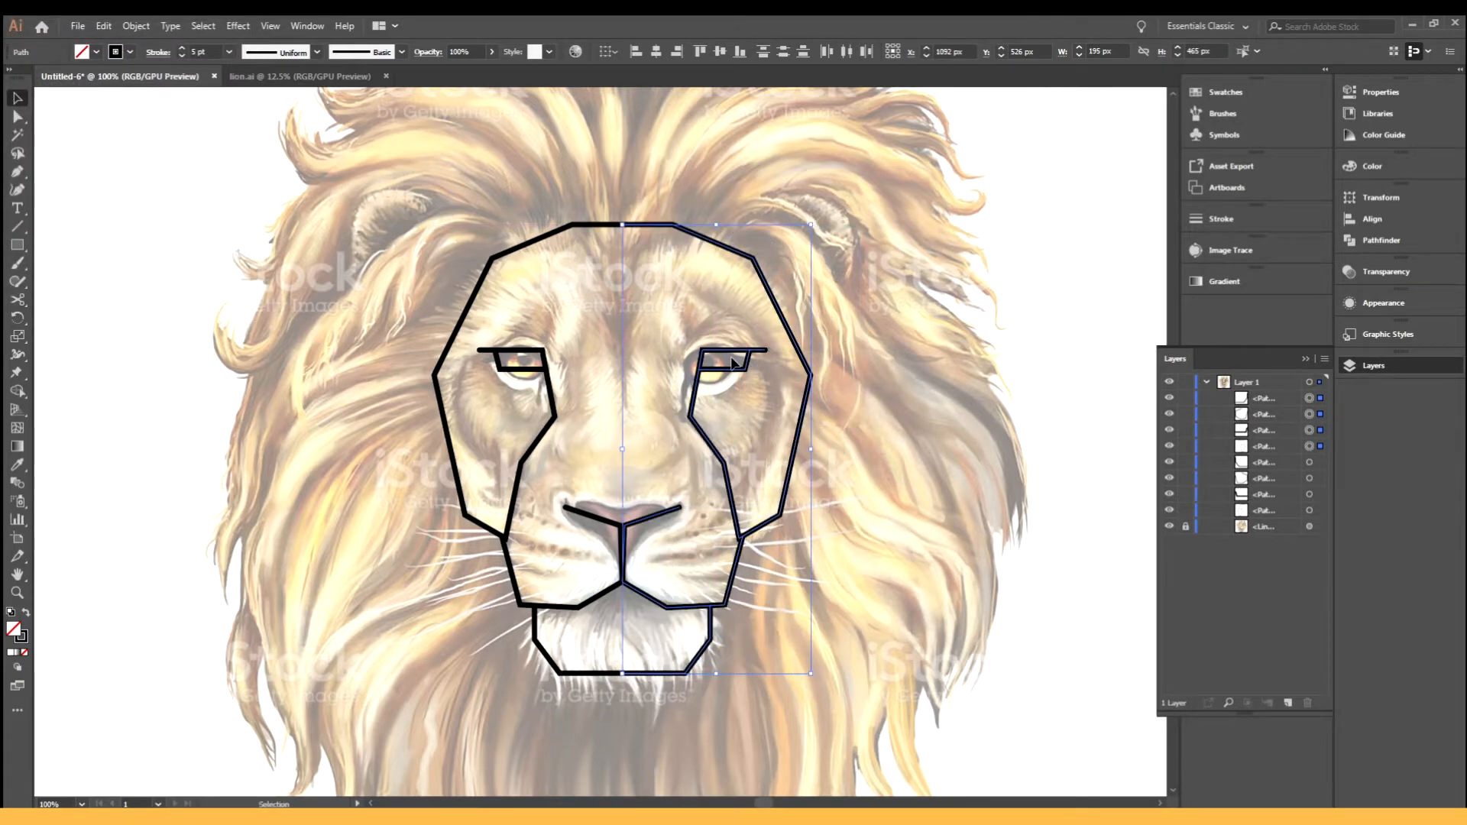
pyautogui.scroll(4, 639, 510)
pyautogui.scroll(2, 587, 588)
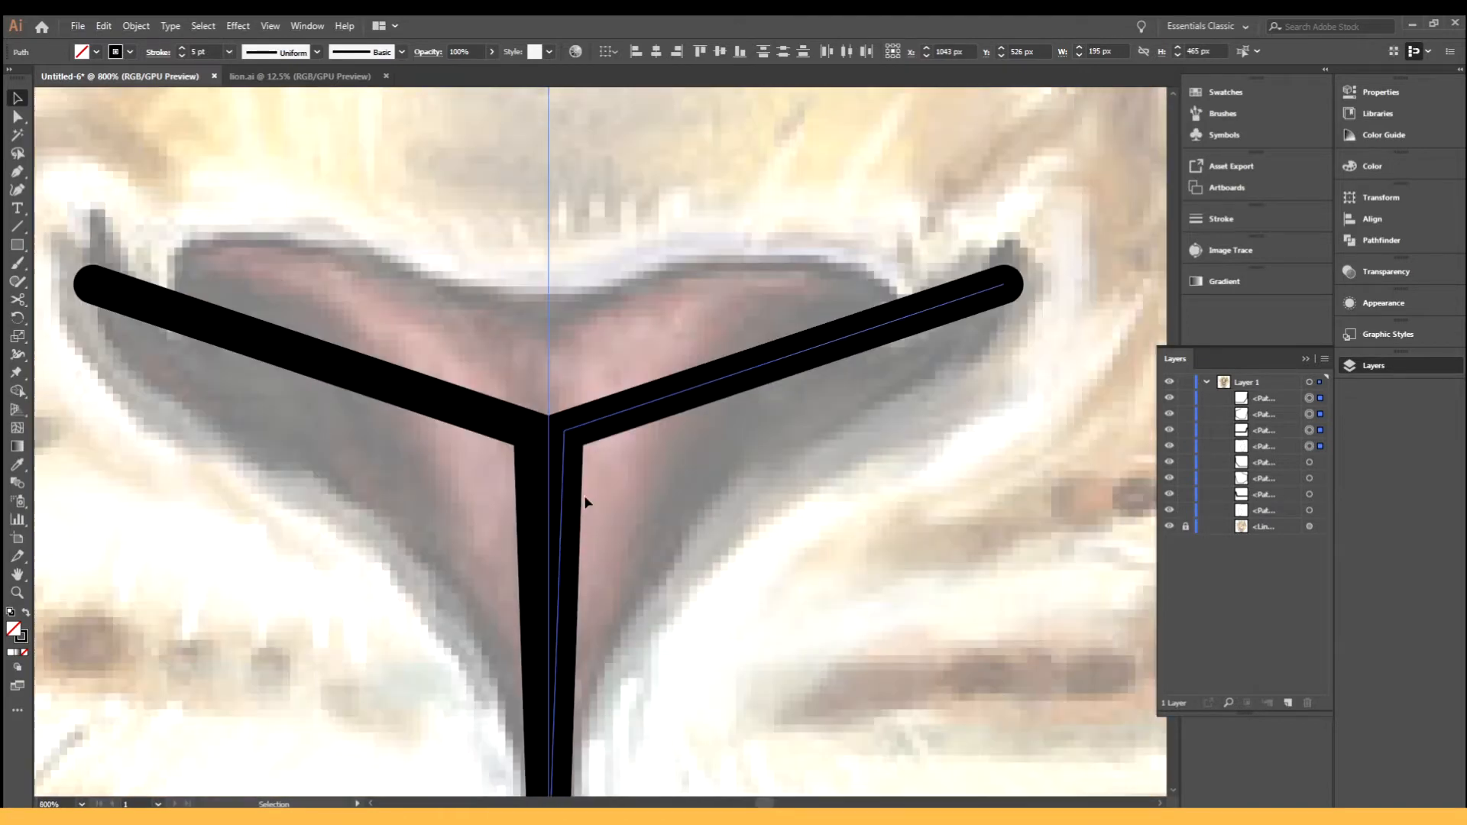
pyautogui.scroll(-2, 584, 484)
pyautogui.press('Left')
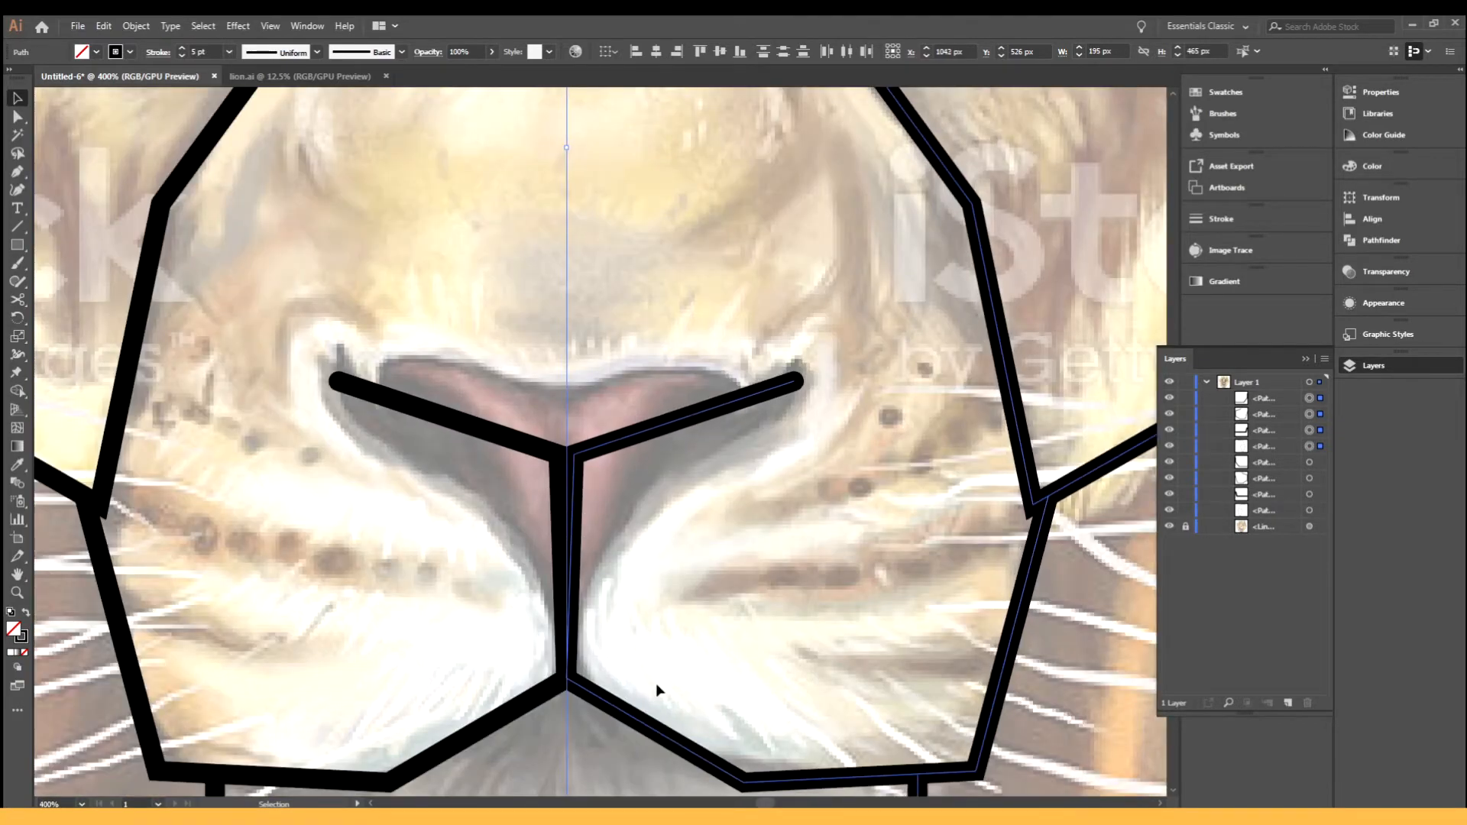
pyautogui.press('Left')
pyautogui.scroll(2, 582, 468)
pyautogui.scroll(-3, 582, 465)
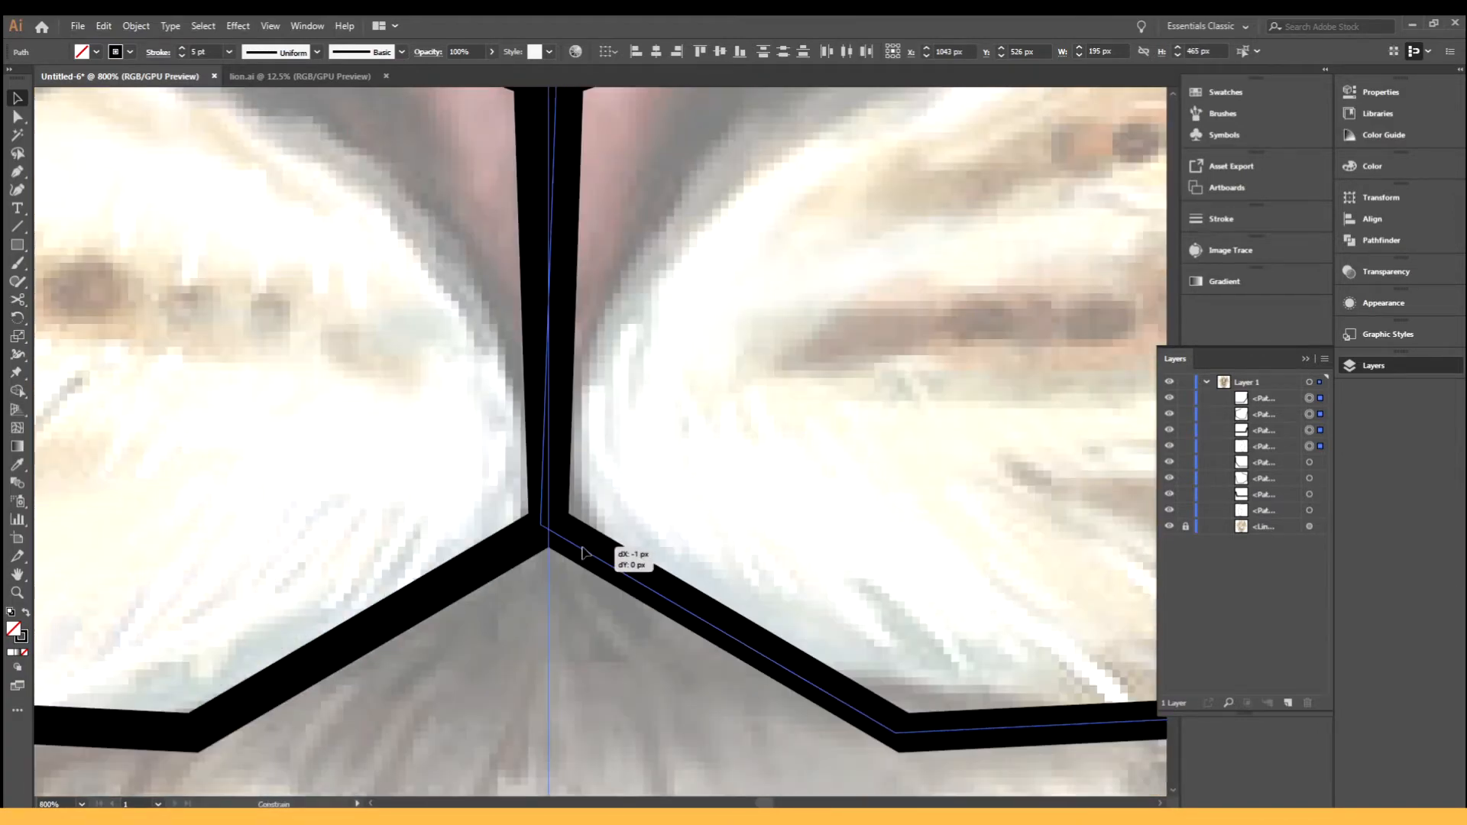
pyautogui.moveTo(578, 546); pyautogui.dragTo(585, 544)
pyautogui.scroll(-6, 585, 544)
pyautogui.click(597, 473)
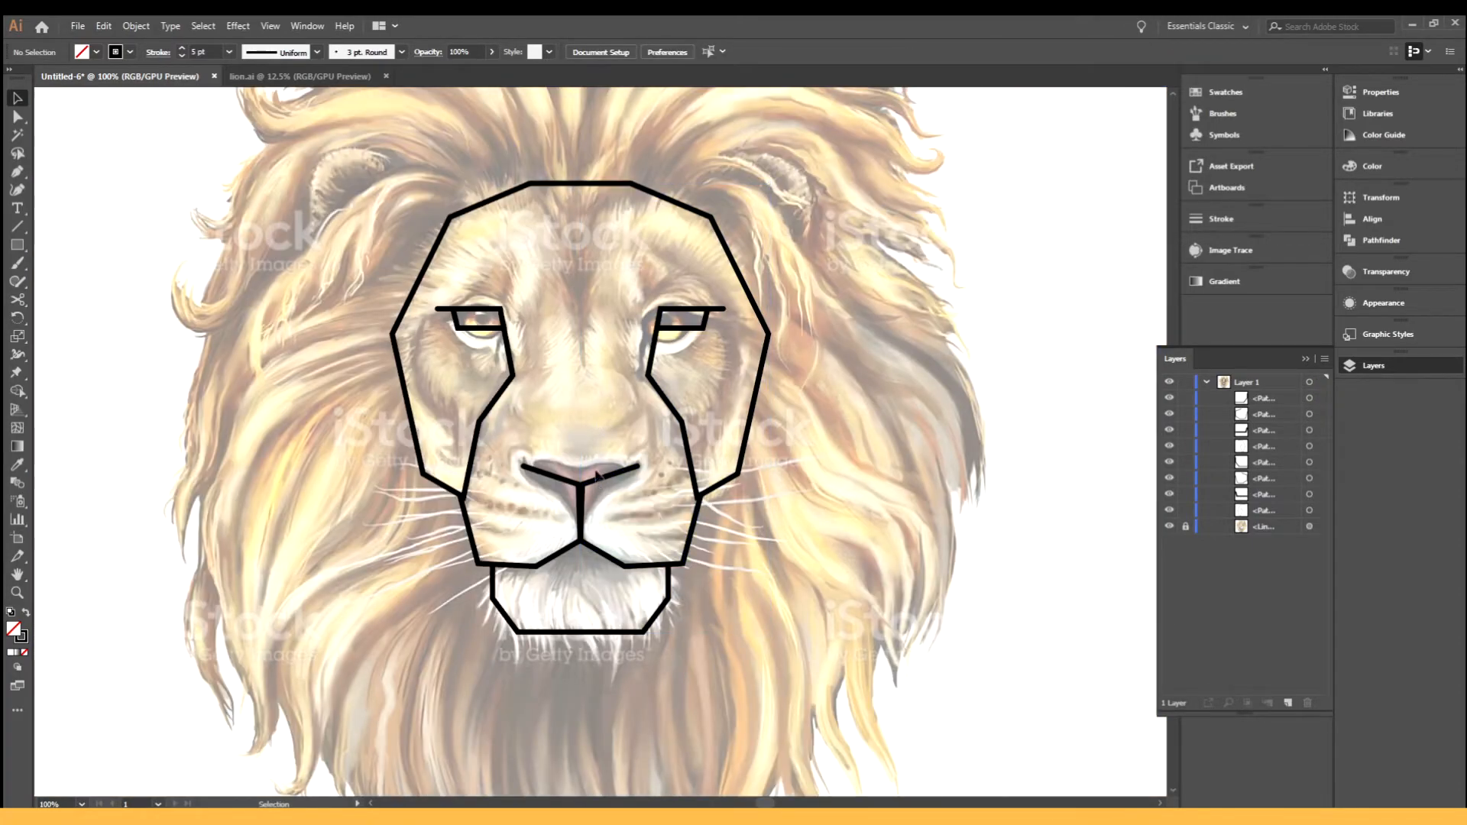
pyautogui.scroll(2, 591, 449)
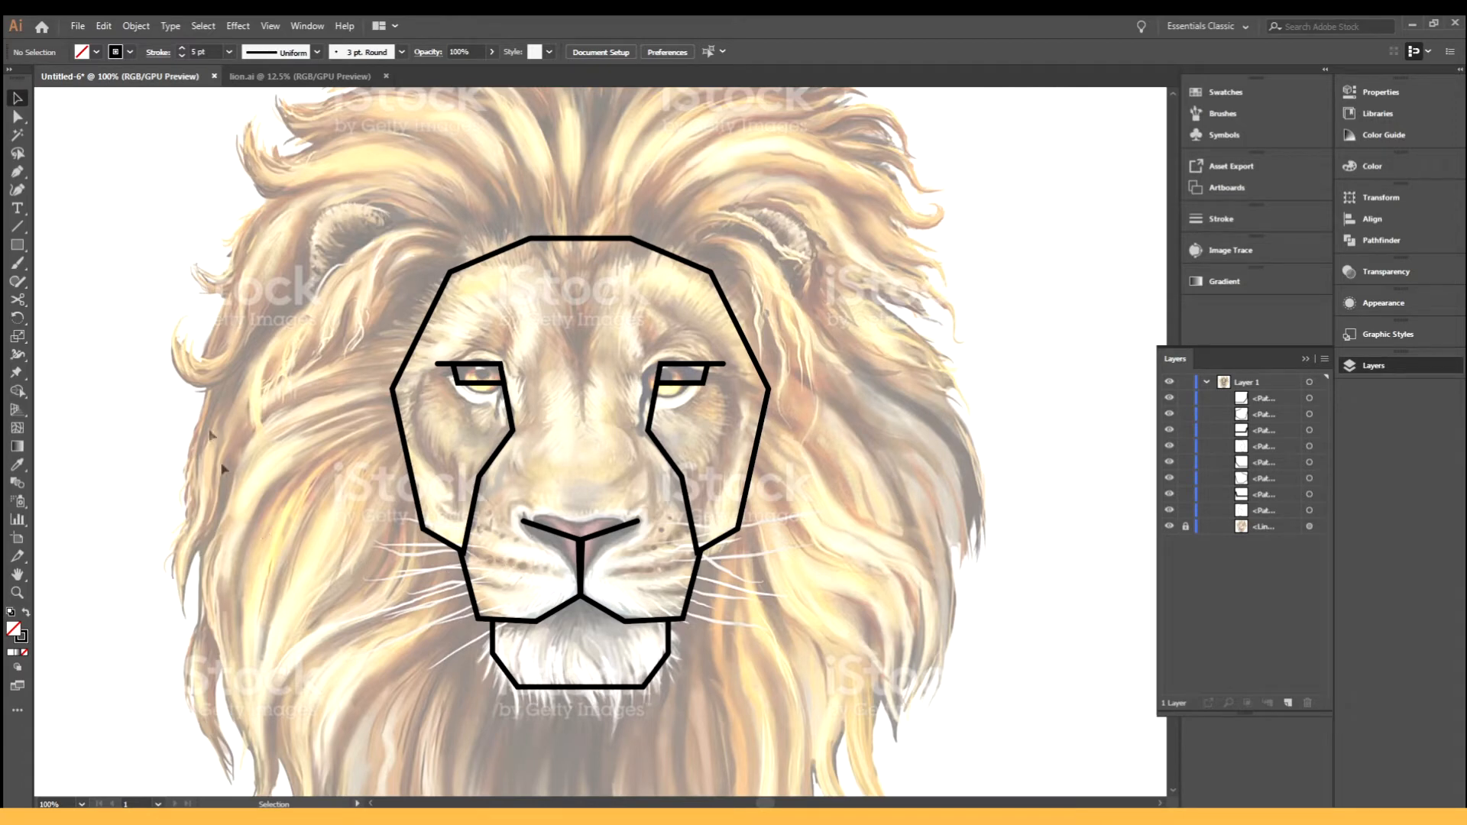
pyautogui.hotkey('shift', '`')
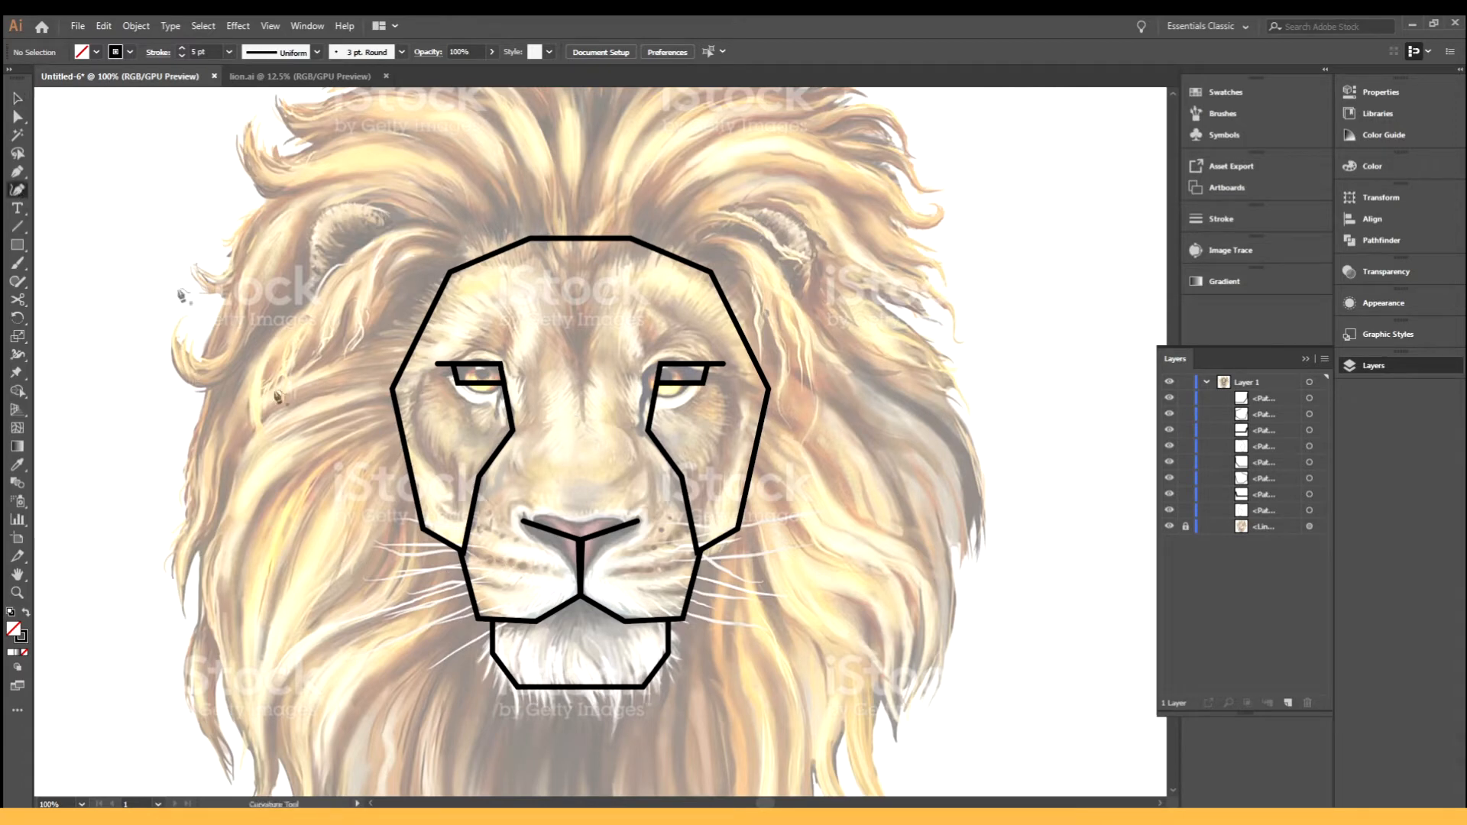
pyautogui.click(472, 208)
pyautogui.click(214, 244)
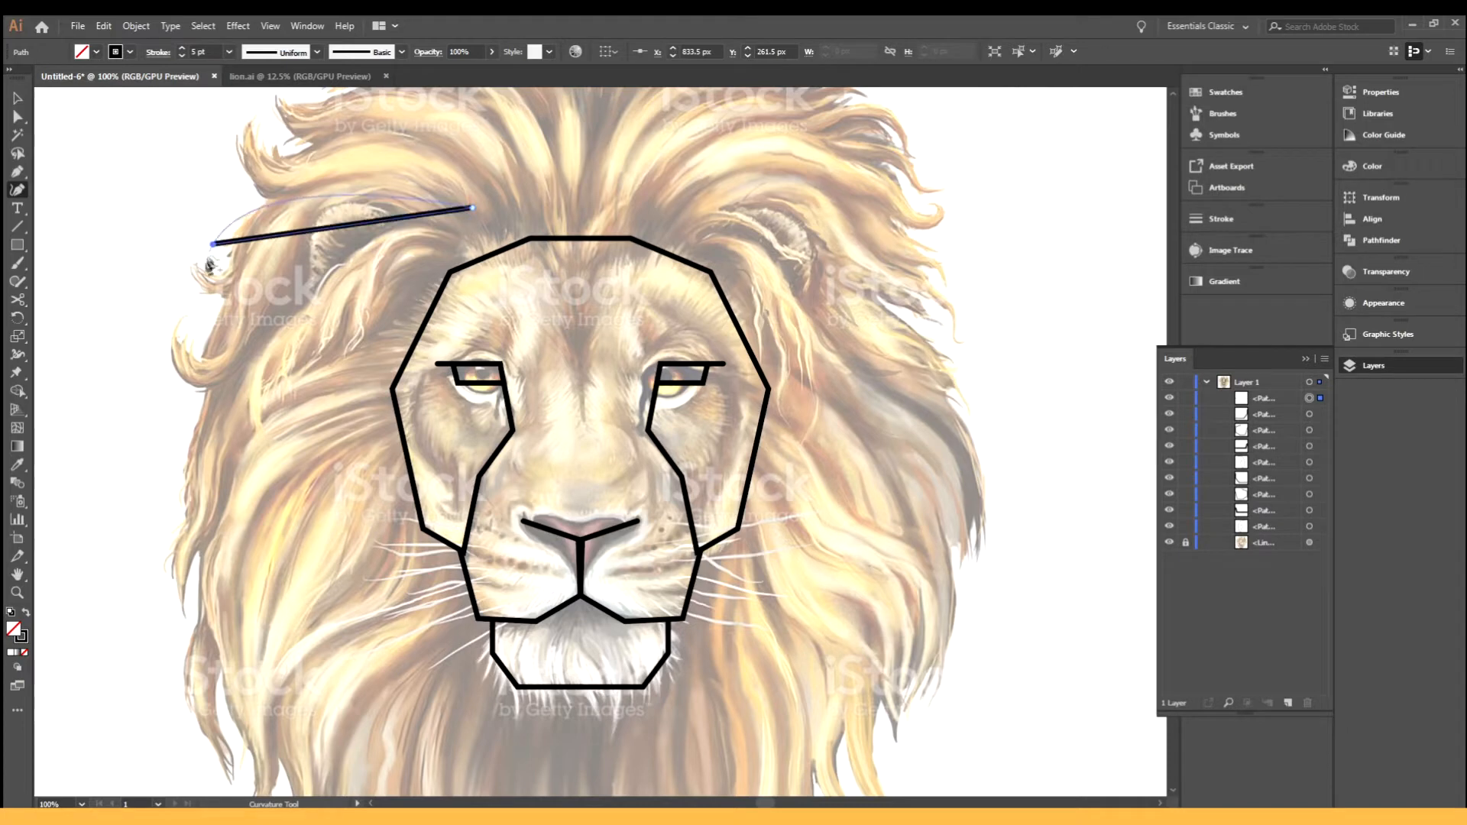
pyautogui.hotkey('ctrl', 'z')
pyautogui.hotkey('ctrl', 'z')
pyautogui.click(488, 222)
pyautogui.click(233, 296)
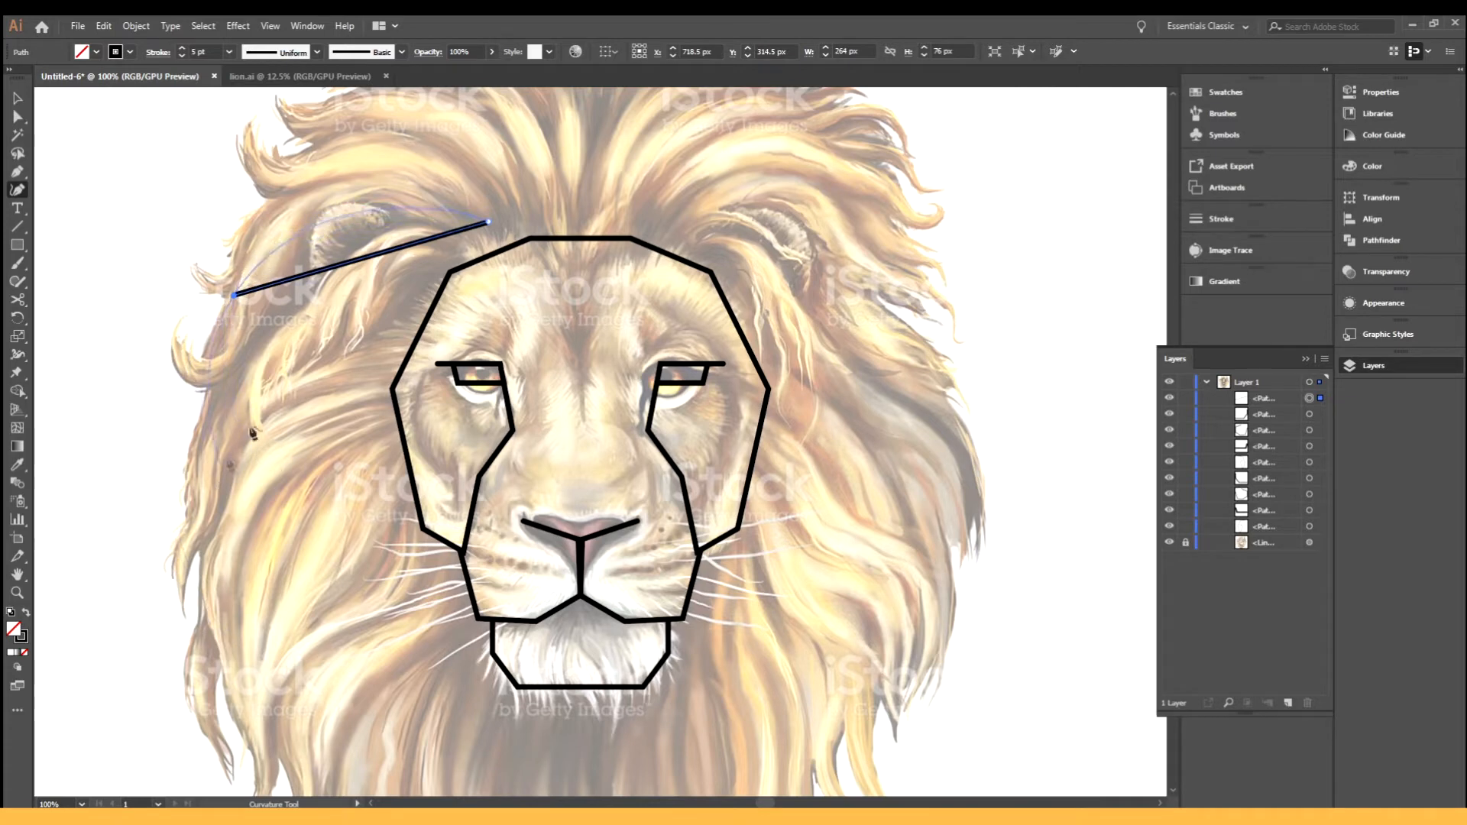
pyautogui.click(189, 508)
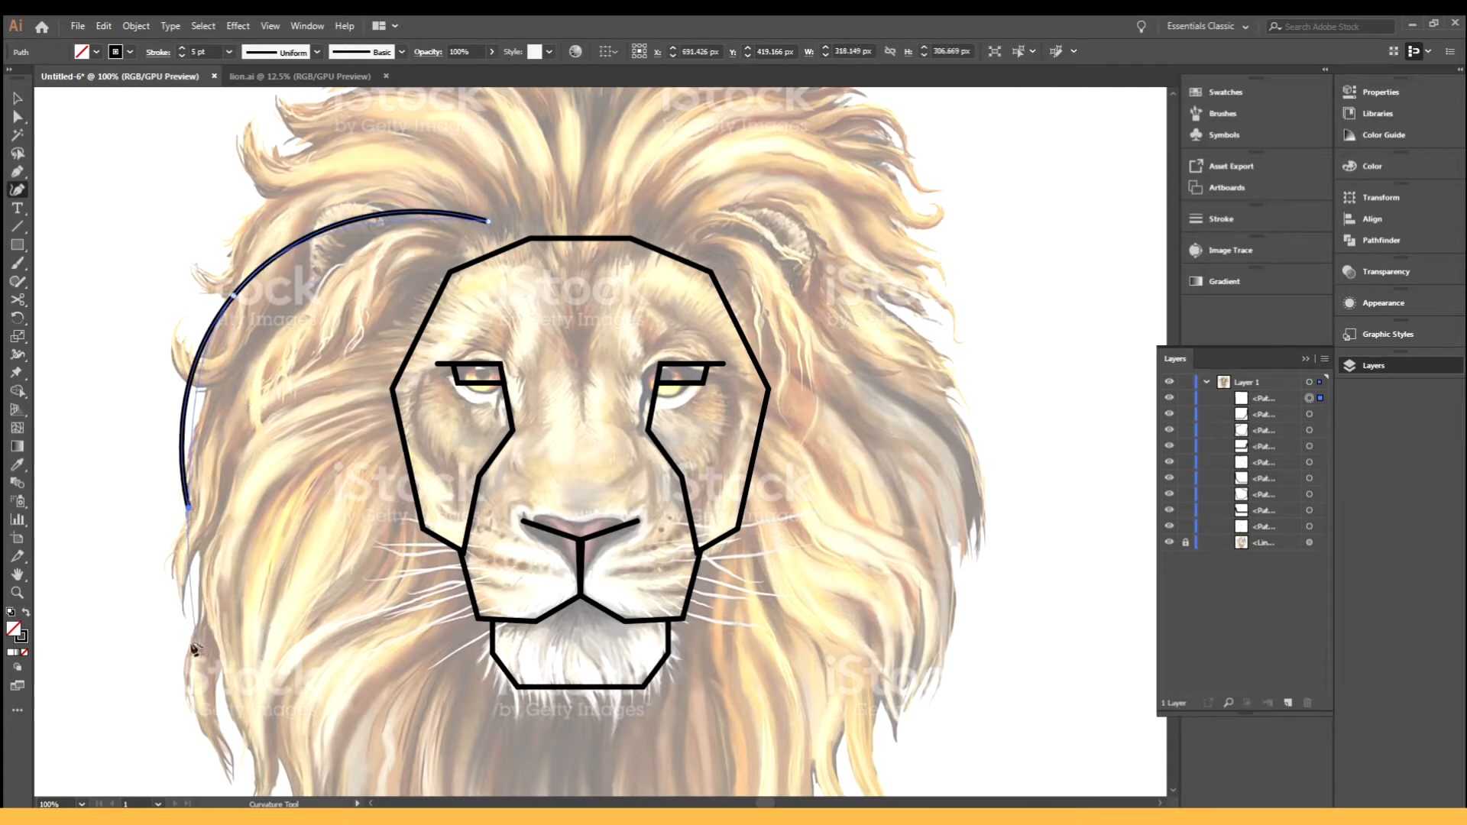
pyautogui.click(180, 643)
pyautogui.hotkey('ctrl', 'z')
pyautogui.press('Delete')
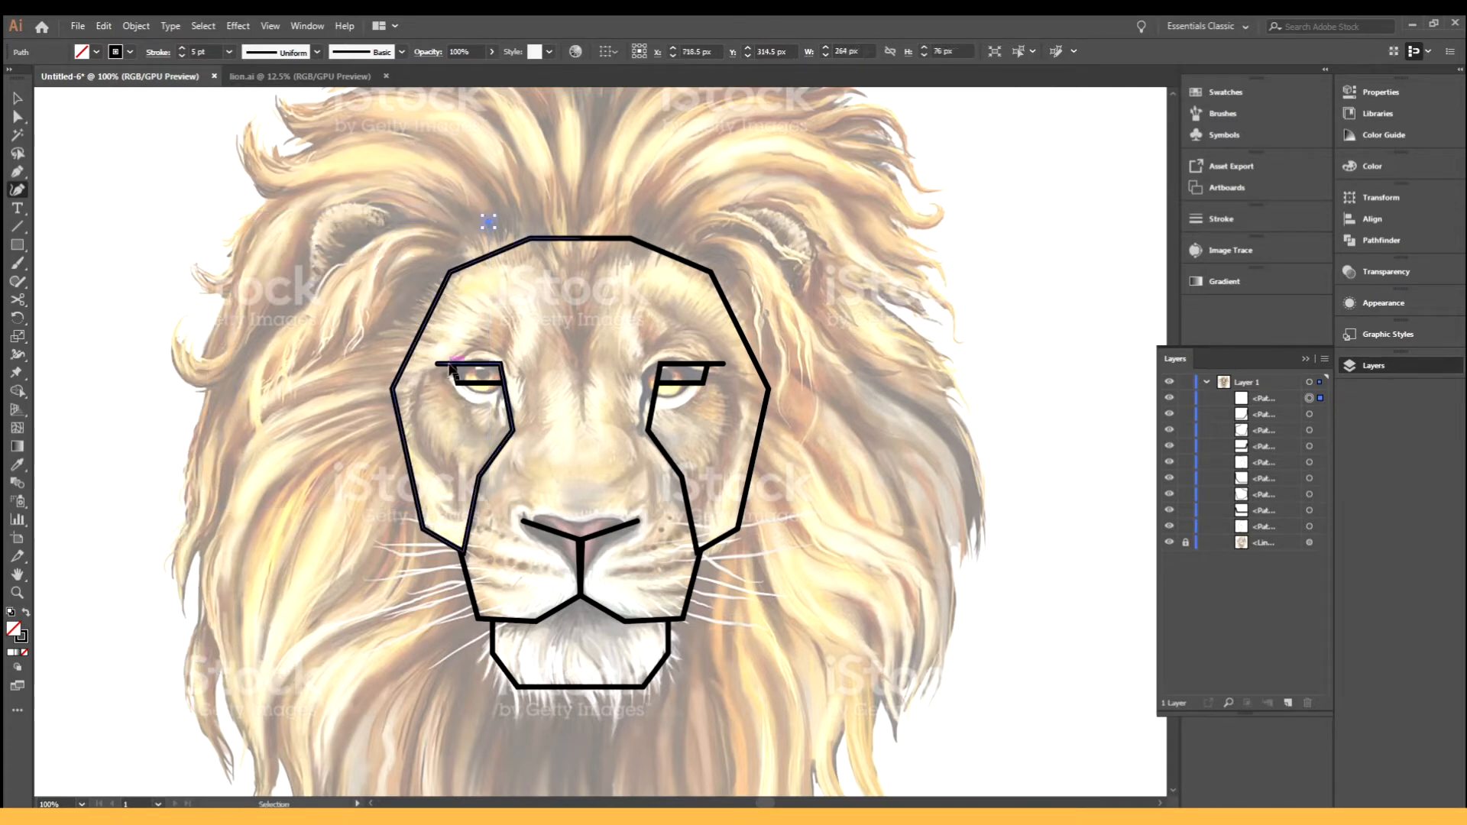
# - Draw half of a curved mane outline with the Curvature tool, from the forehead centre around the left of the mane to its bottom centre
pyautogui.scroll(-2, 460, 328)
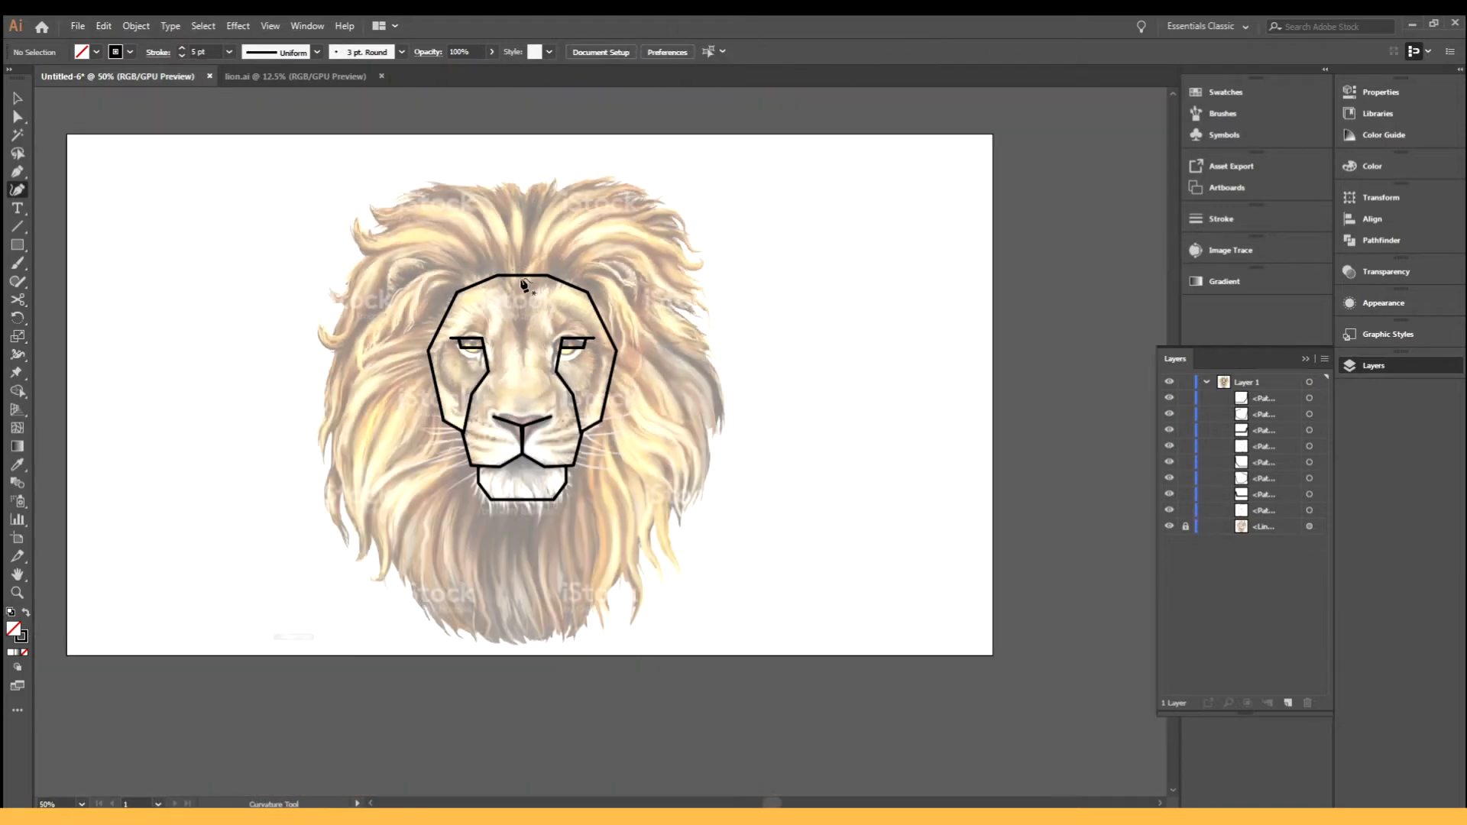
pyautogui.click(520, 281)
pyautogui.click(403, 212)
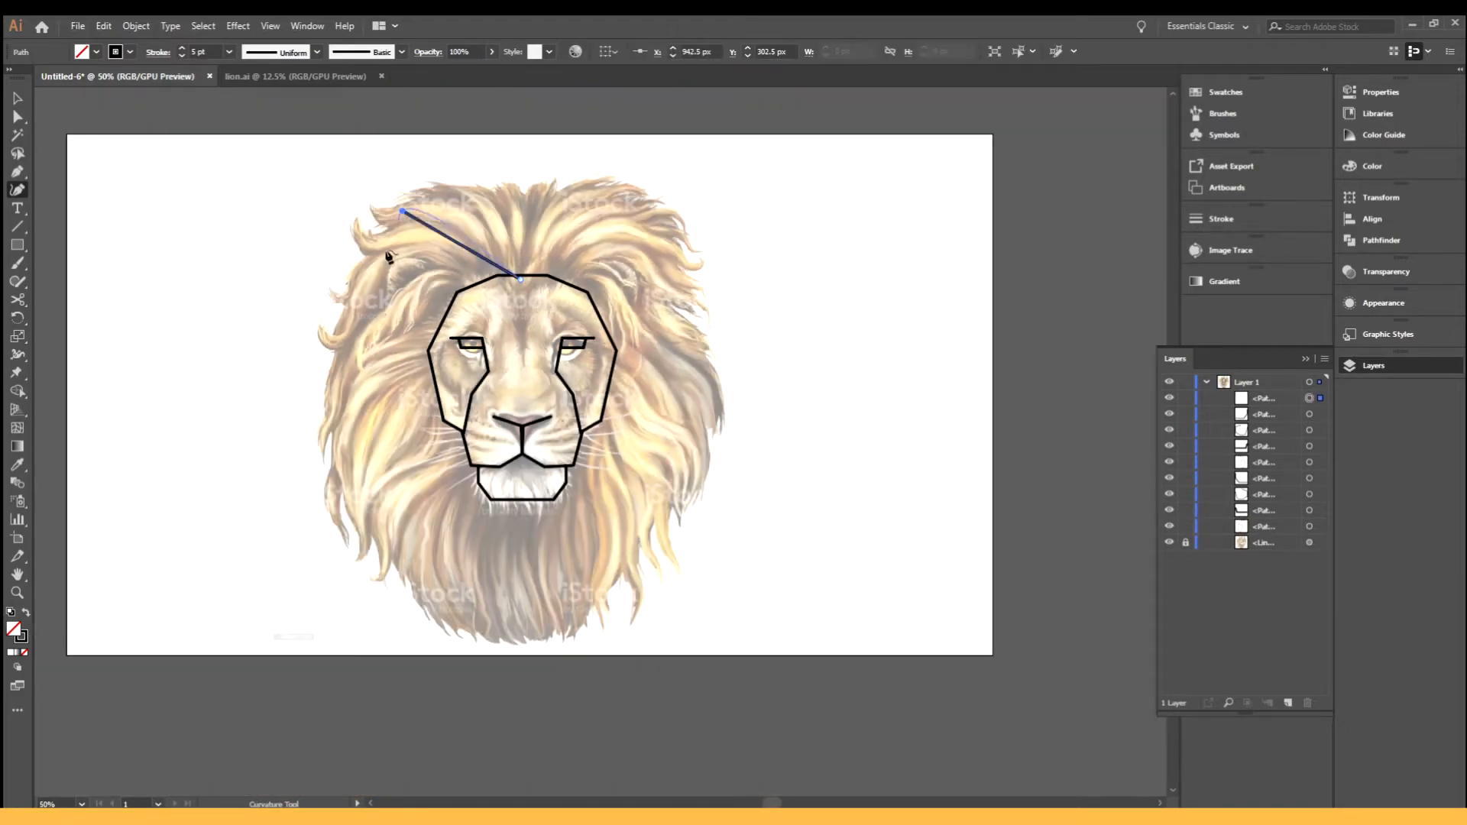
pyautogui.click(305, 389)
pyautogui.click(495, 644)
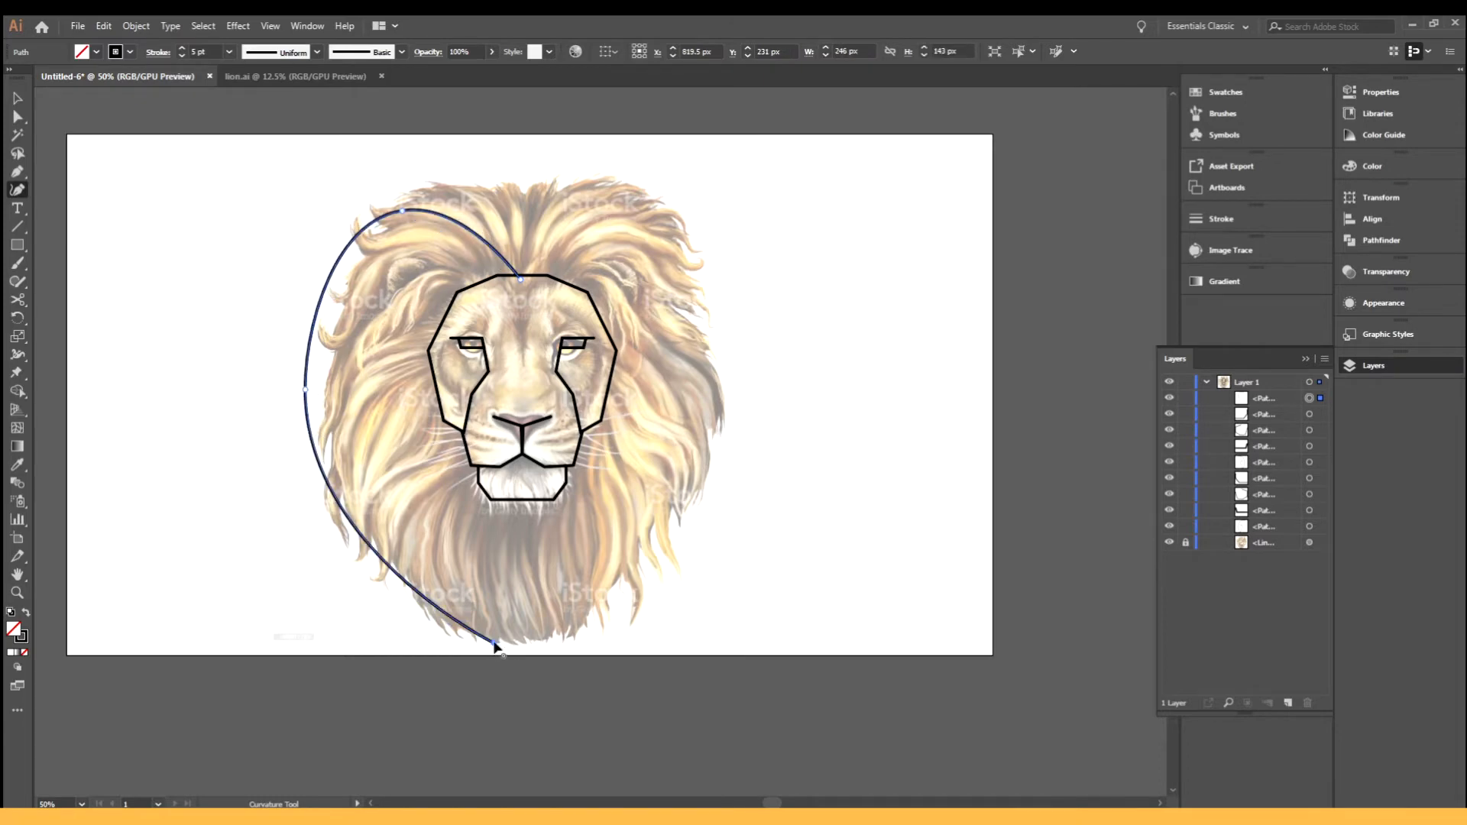
pyautogui.click(522, 644)
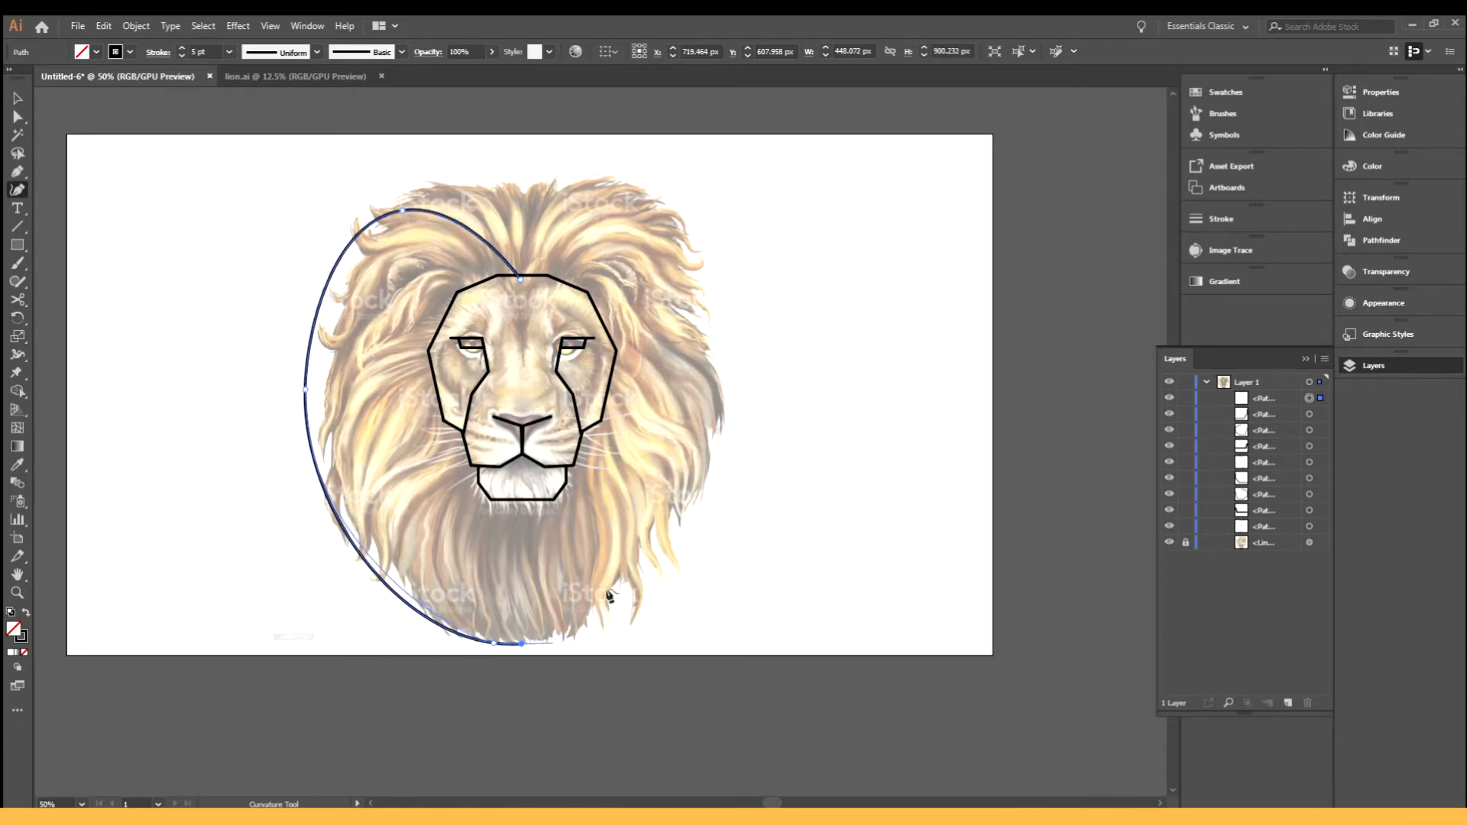
pyautogui.press('Escape')
# - Place a horizontally shifted duplicate of the mane curve over the right half of the lion and reflect it across the vertical axis
pyautogui.click(20, 99)
pyautogui.keyDown('alt'); pyautogui.keyDown('shift'); pyautogui.moveTo(503, 257); pyautogui.dragTo(663, 258); pyautogui.keyUp('shift'); pyautogui.keyUp('alt')
pyautogui.rightClick(653, 269)
pyautogui.moveTo(723, 491)
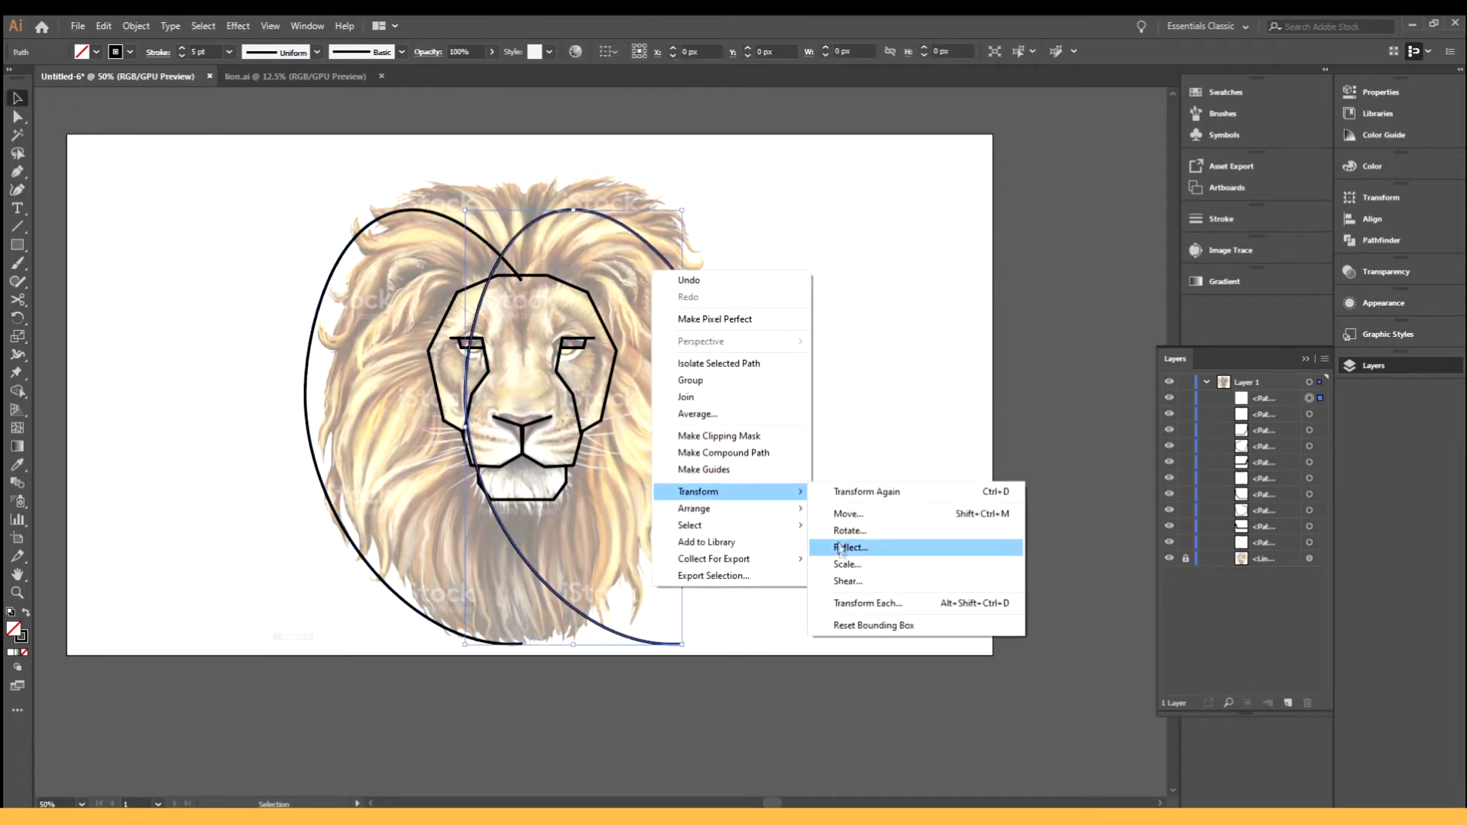
pyautogui.click(900, 543)
pyautogui.click(131, 259)
pyautogui.click(721, 203)
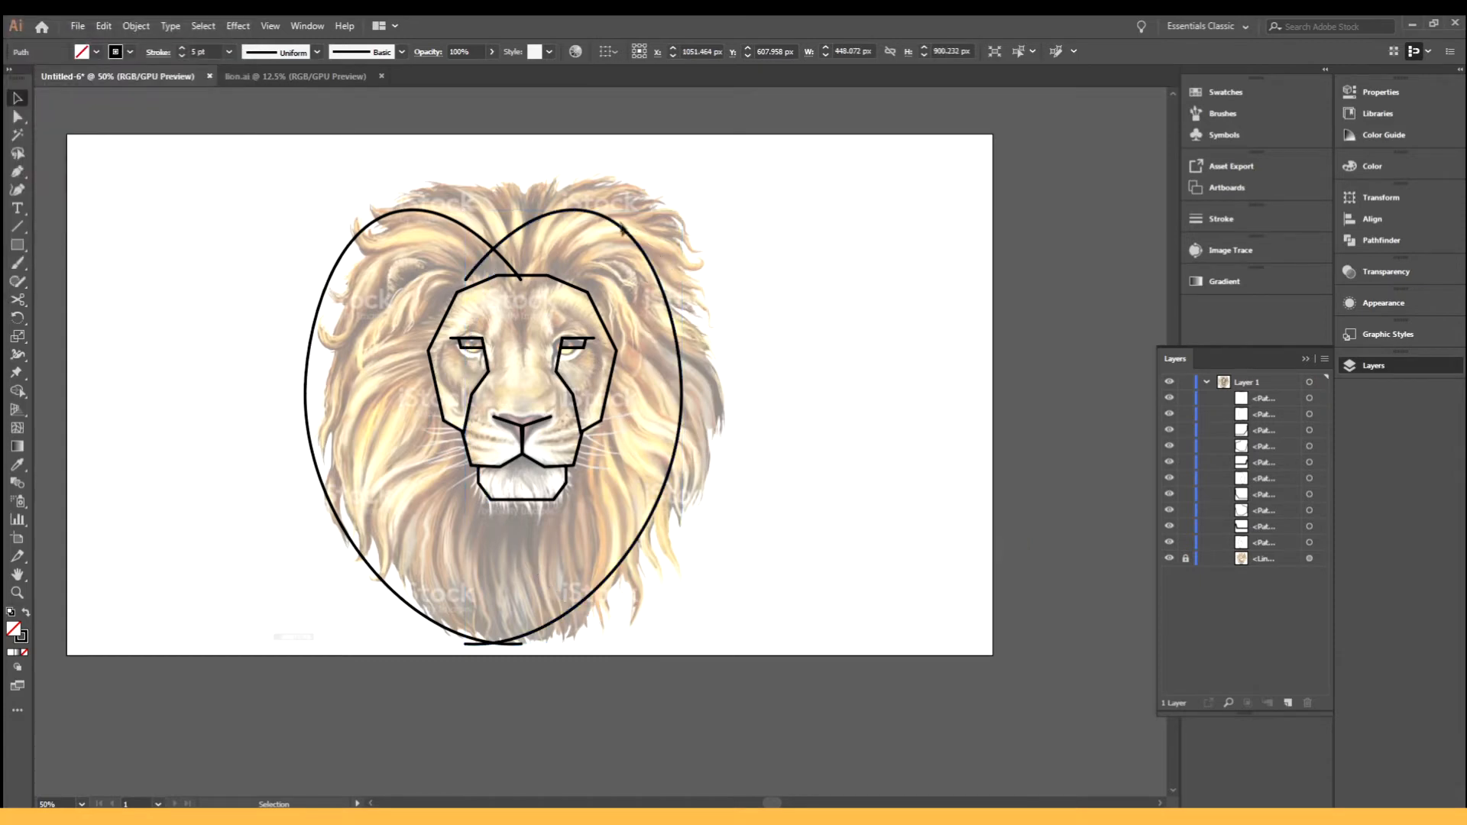
# - Move the reflected mane curve horizontally outward until its ends meet those of the original curve, and deselect it
pyautogui.keyDown('shift'); pyautogui.moveTo(617, 229); pyautogui.dragTo(669, 228); pyautogui.keyUp('shift')
pyautogui.click(749, 204)
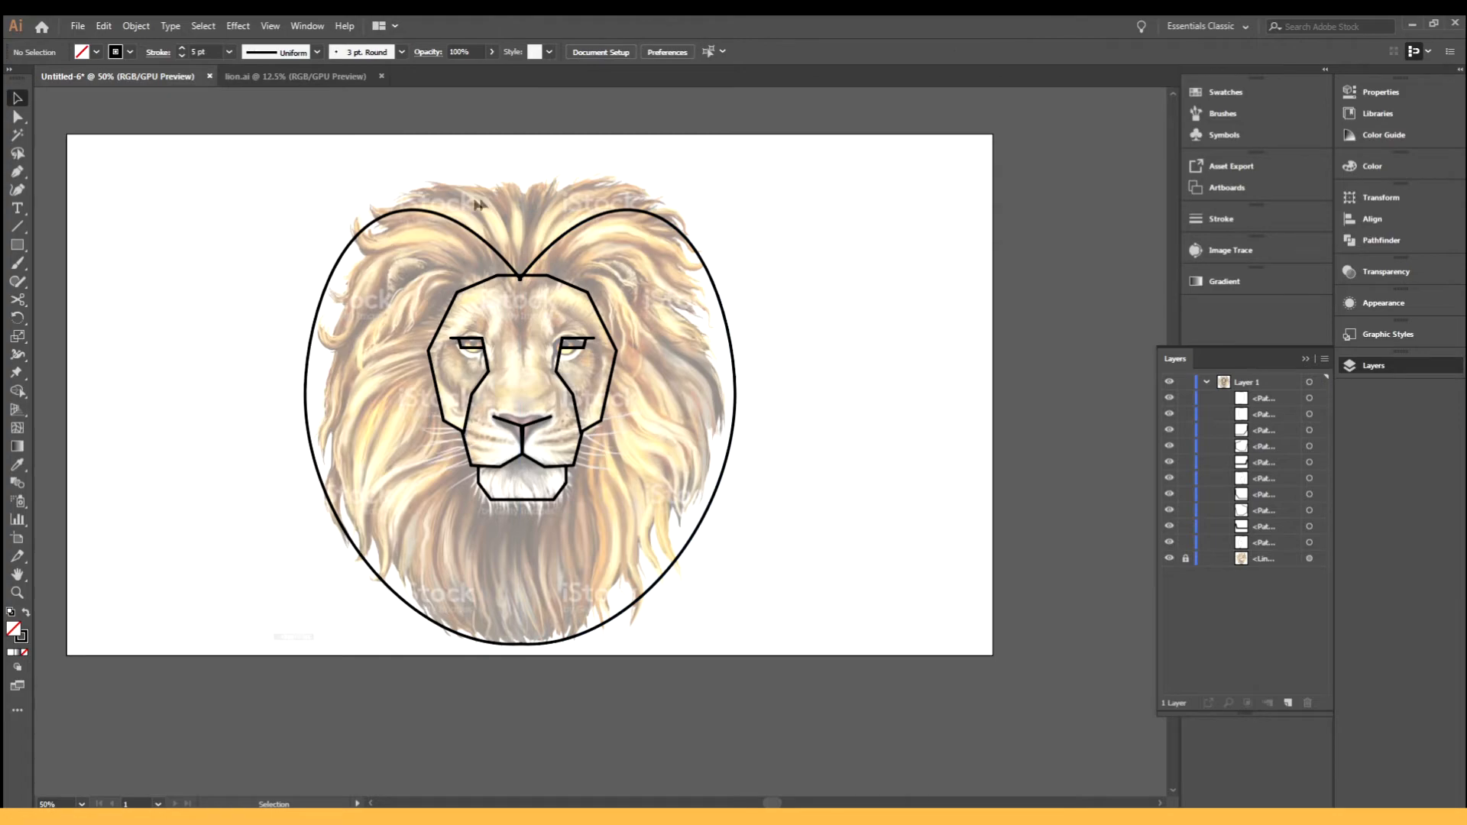
# - Trim away the crossing ends of the two mane curves below the forehead line with the Shape Builder tool, and clear the selection
pyautogui.moveTo(582, 304); pyautogui.dragTo(582, 302)
pyautogui.scroll(6, 526, 266)
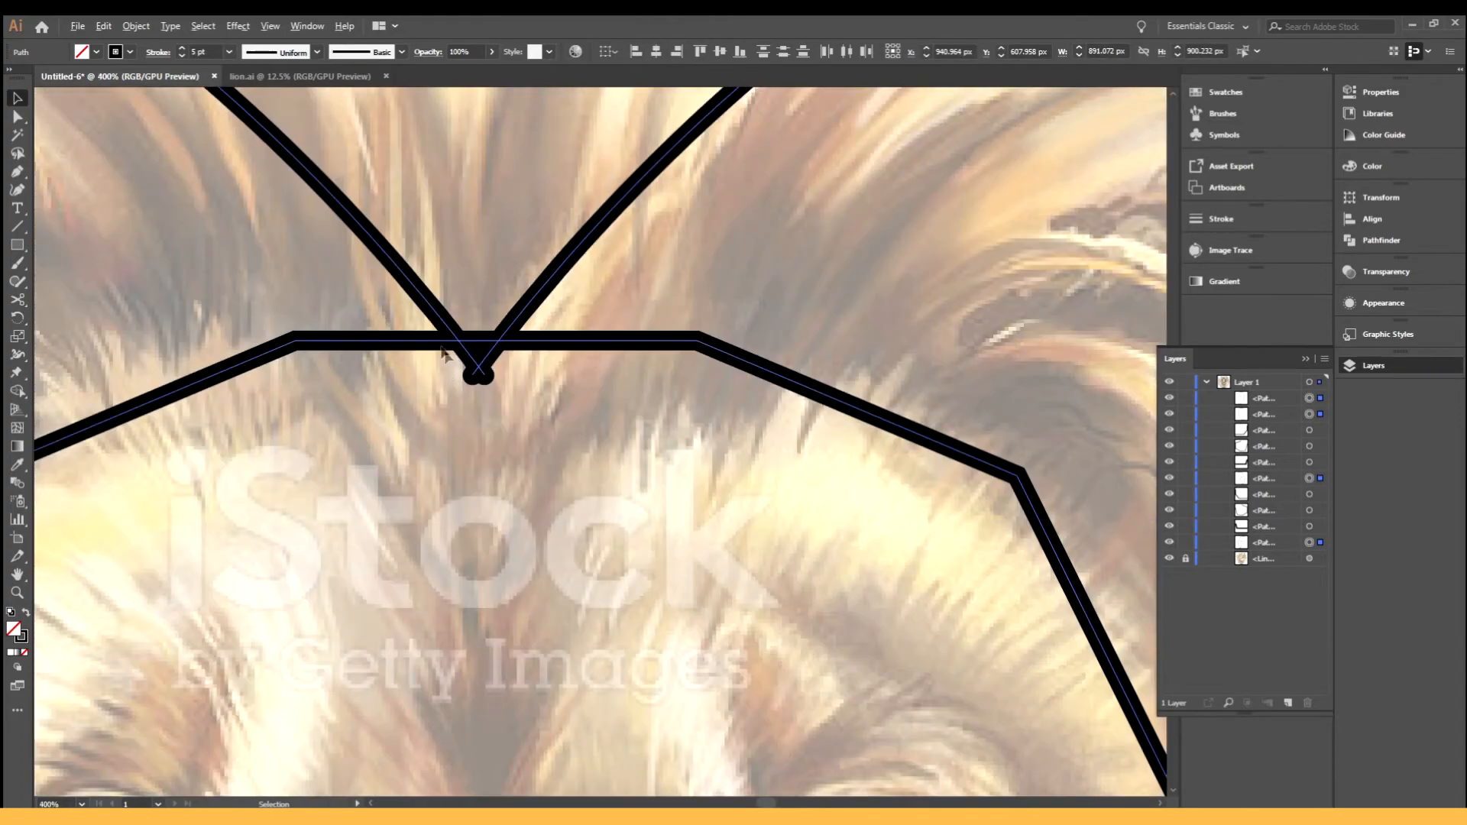
pyautogui.scroll(-3, 446, 355)
pyautogui.click(463, 281)
pyautogui.moveTo(446, 306); pyautogui.dragTo(538, 303)
pyautogui.scroll(1, 535, 302)
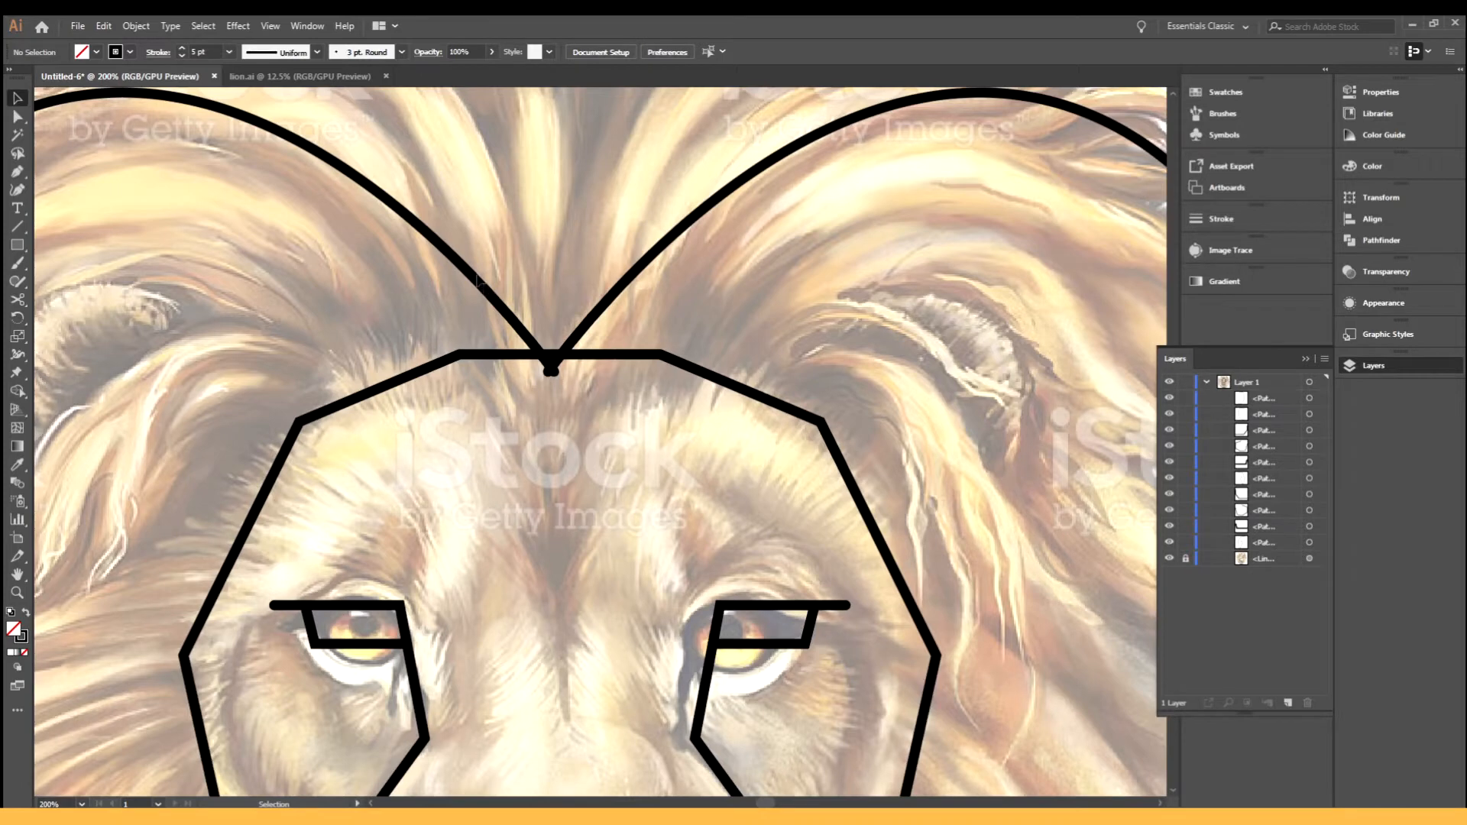
pyautogui.moveTo(485, 288); pyautogui.dragTo(574, 378)
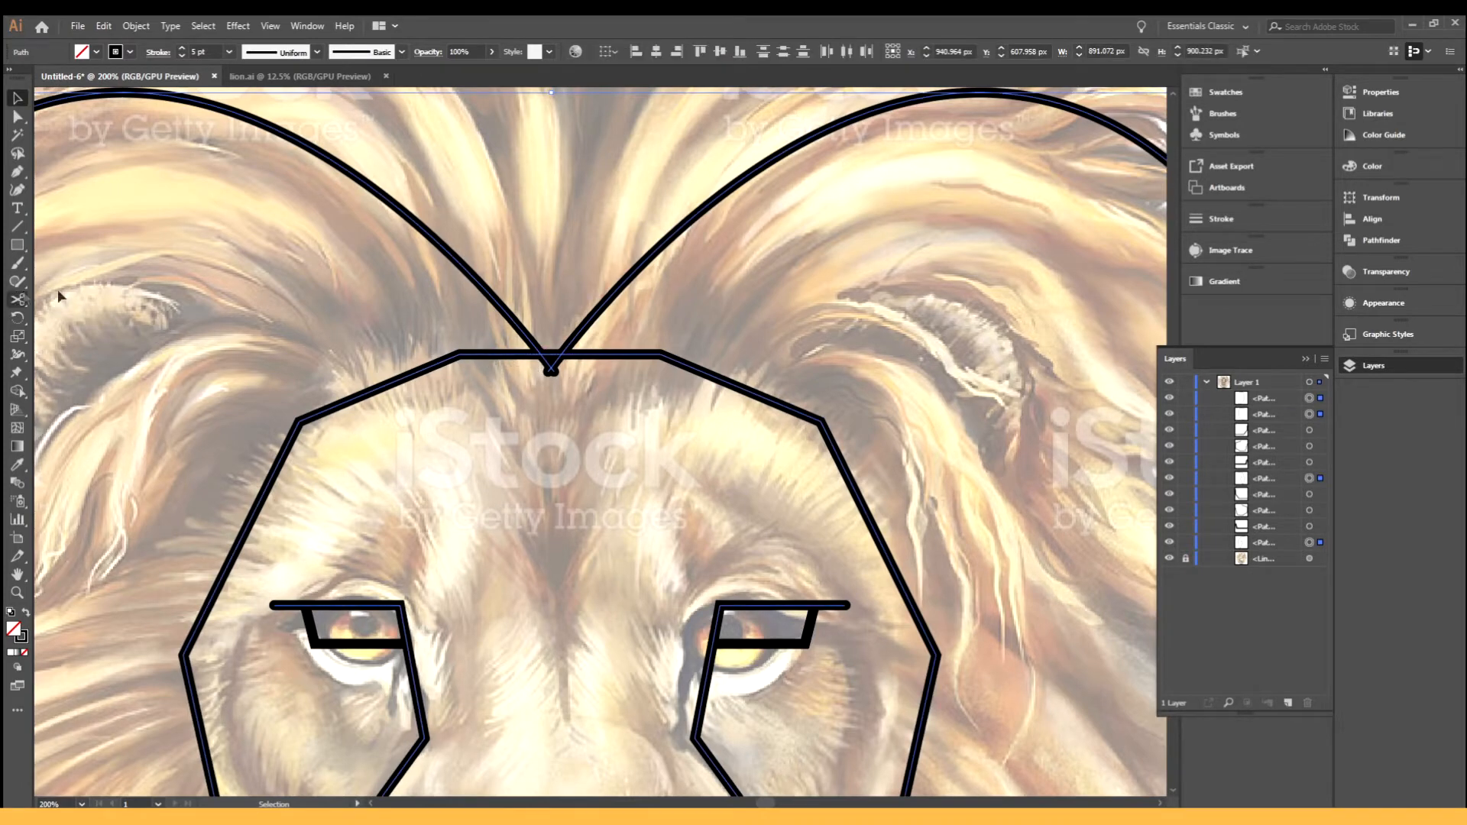
pyautogui.click(18, 393)
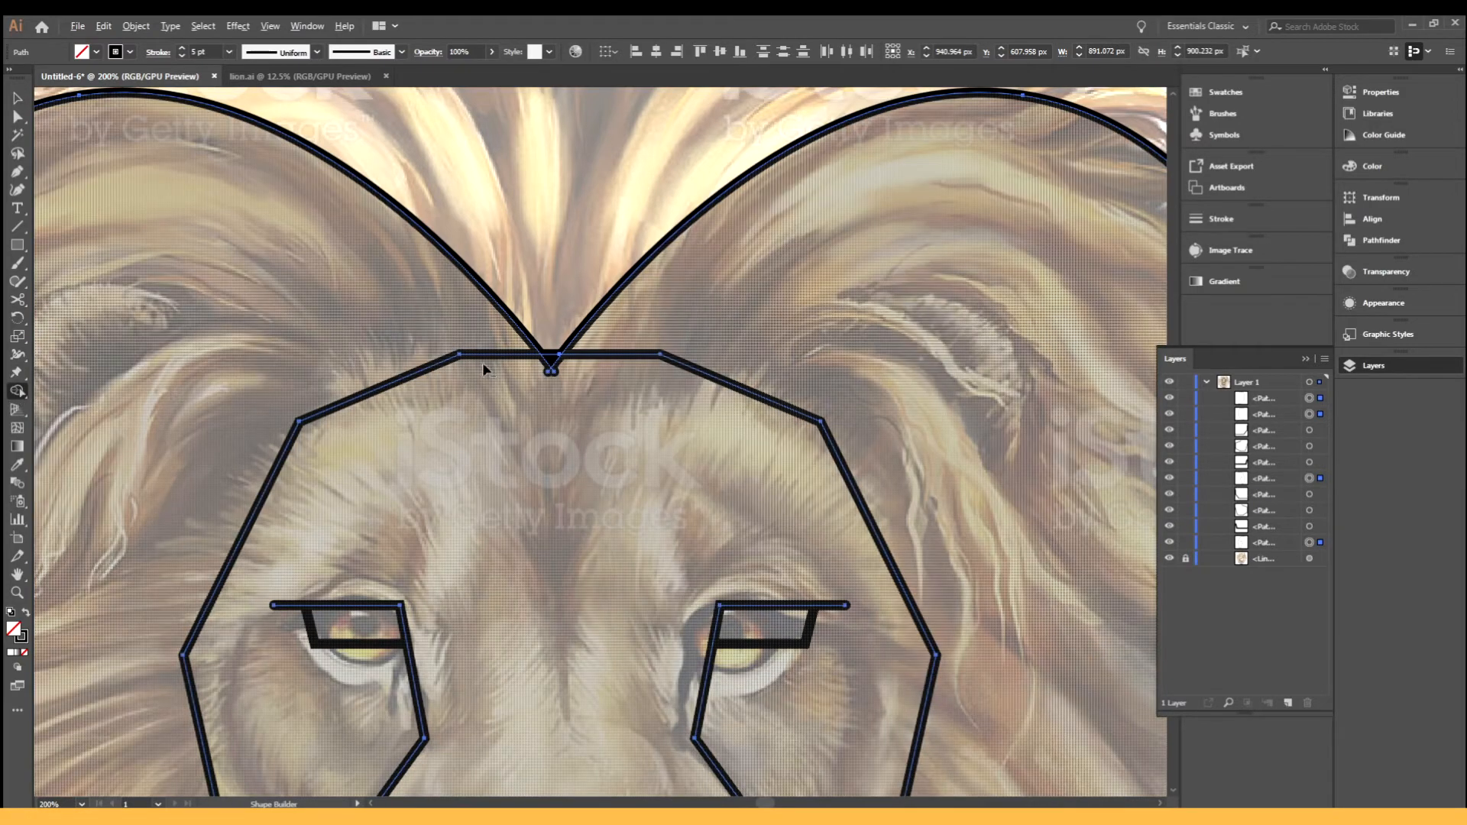
pyautogui.scroll(4, 483, 362)
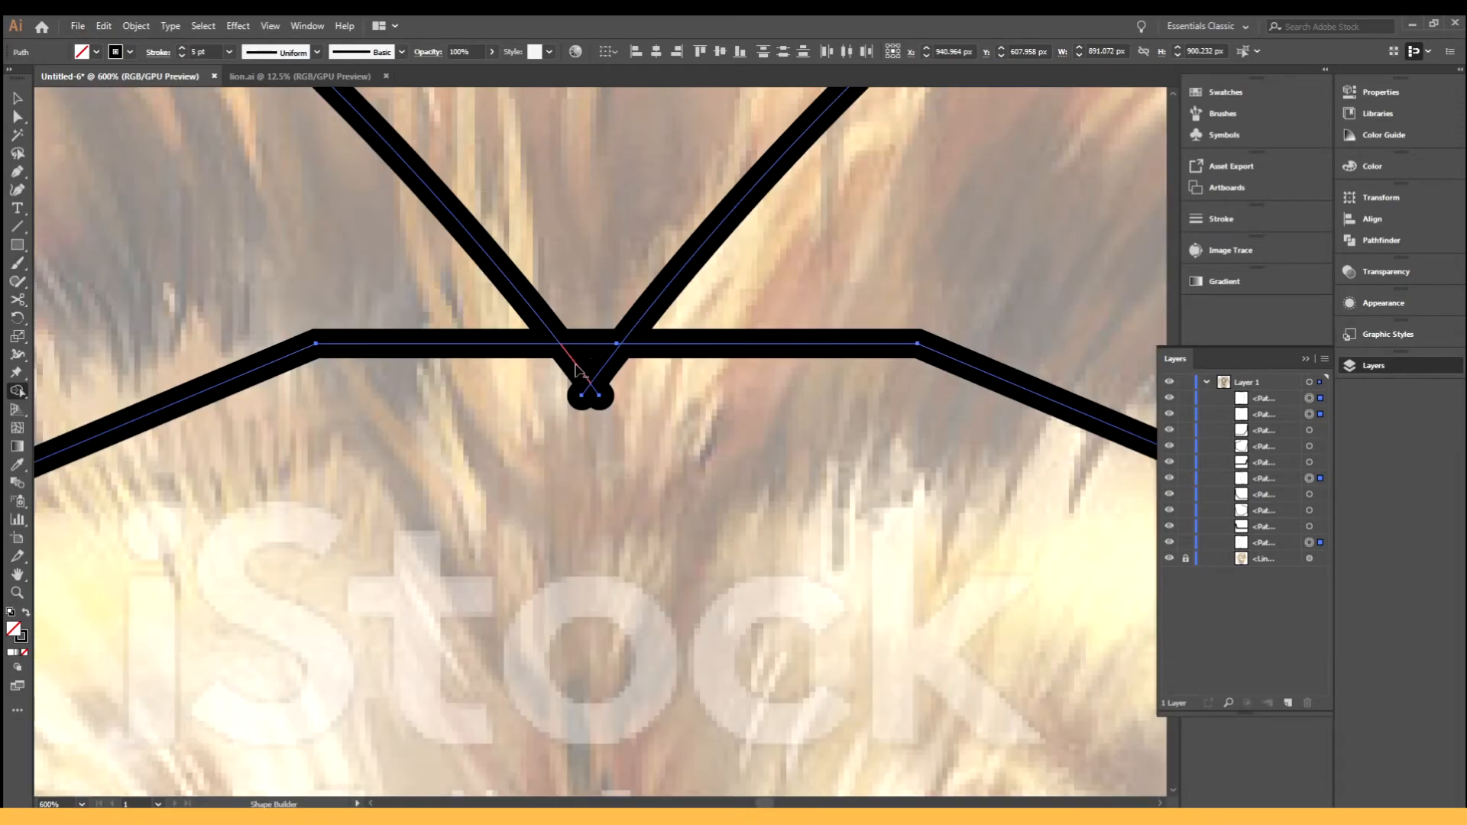
pyautogui.keyDown('alt'); pyautogui.click(576, 370); pyautogui.keyUp('alt')
pyautogui.keyDown('alt'); pyautogui.click(602, 367); pyautogui.keyUp('alt')
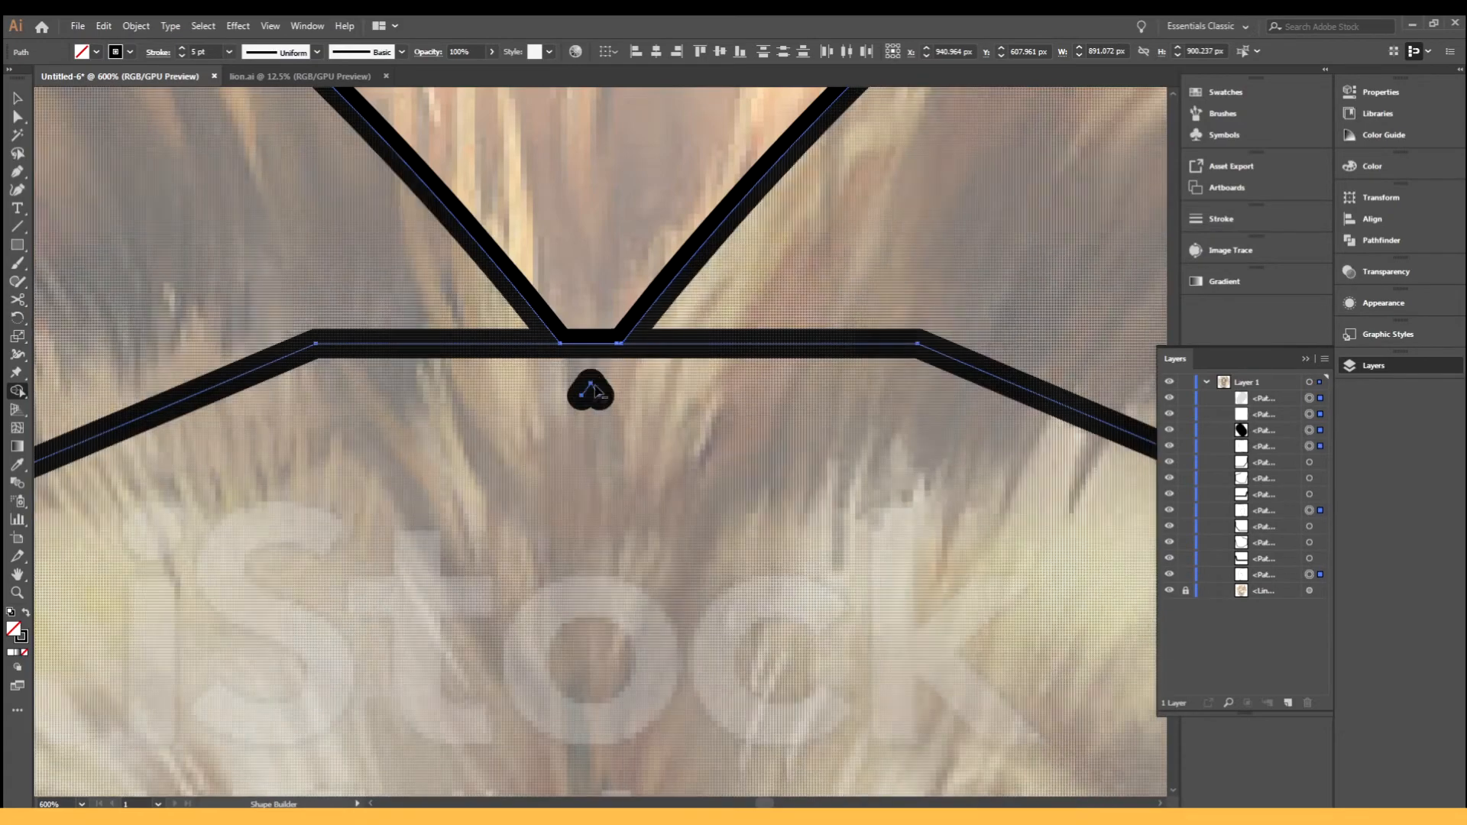
pyautogui.keyDown('alt'); pyautogui.click(595, 390); pyautogui.keyUp('alt')
pyautogui.keyDown('alt'); pyautogui.click(588, 390); pyautogui.keyUp('alt')
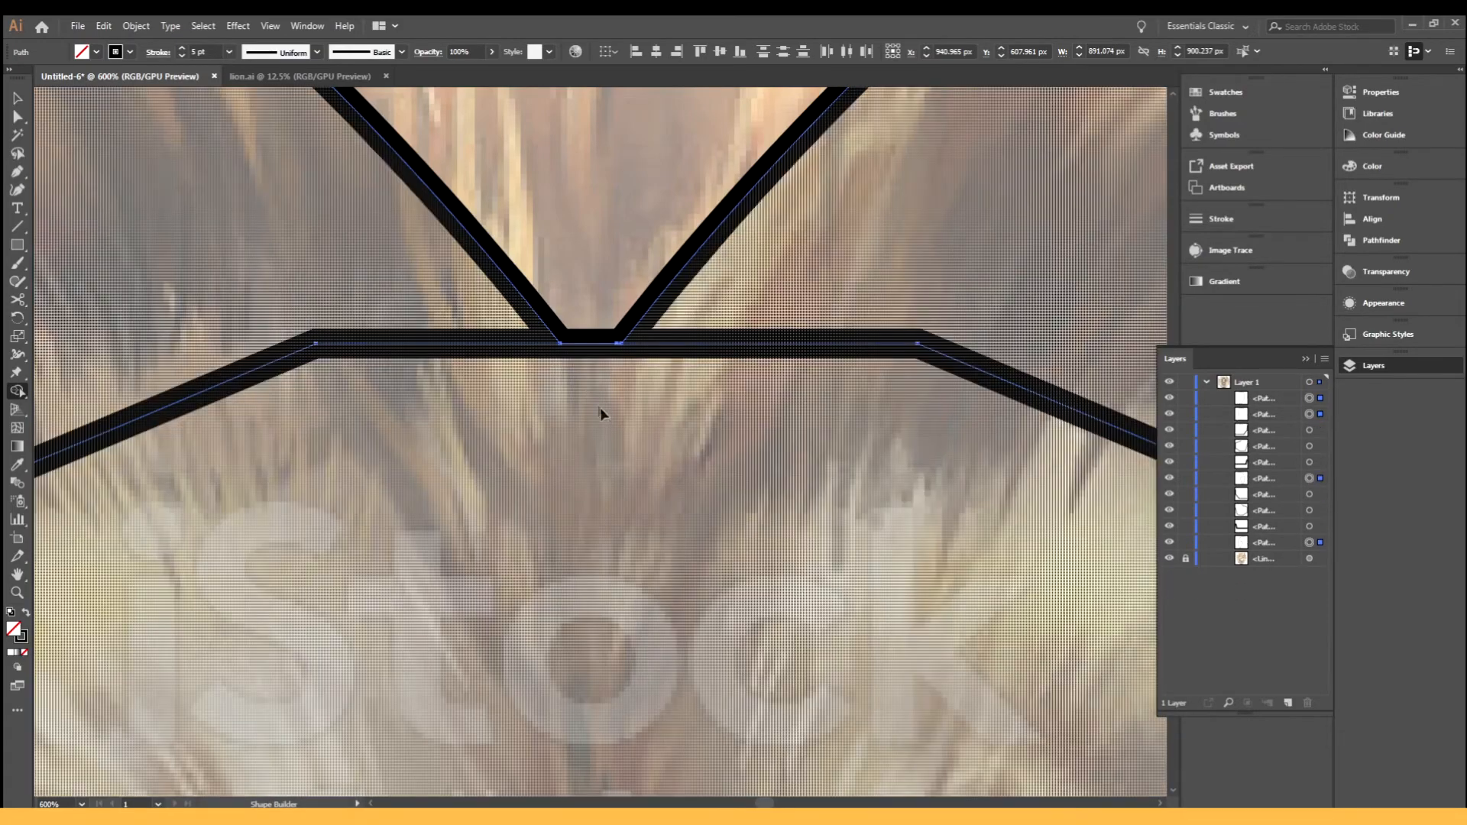
pyautogui.click(17, 98)
pyautogui.click(277, 216)
# - Hide the locked lion reference image so that only the line drawing shows
pyautogui.scroll(-6, 294, 234)
pyautogui.moveTo(163, 186); pyautogui.dragTo(272, 186)
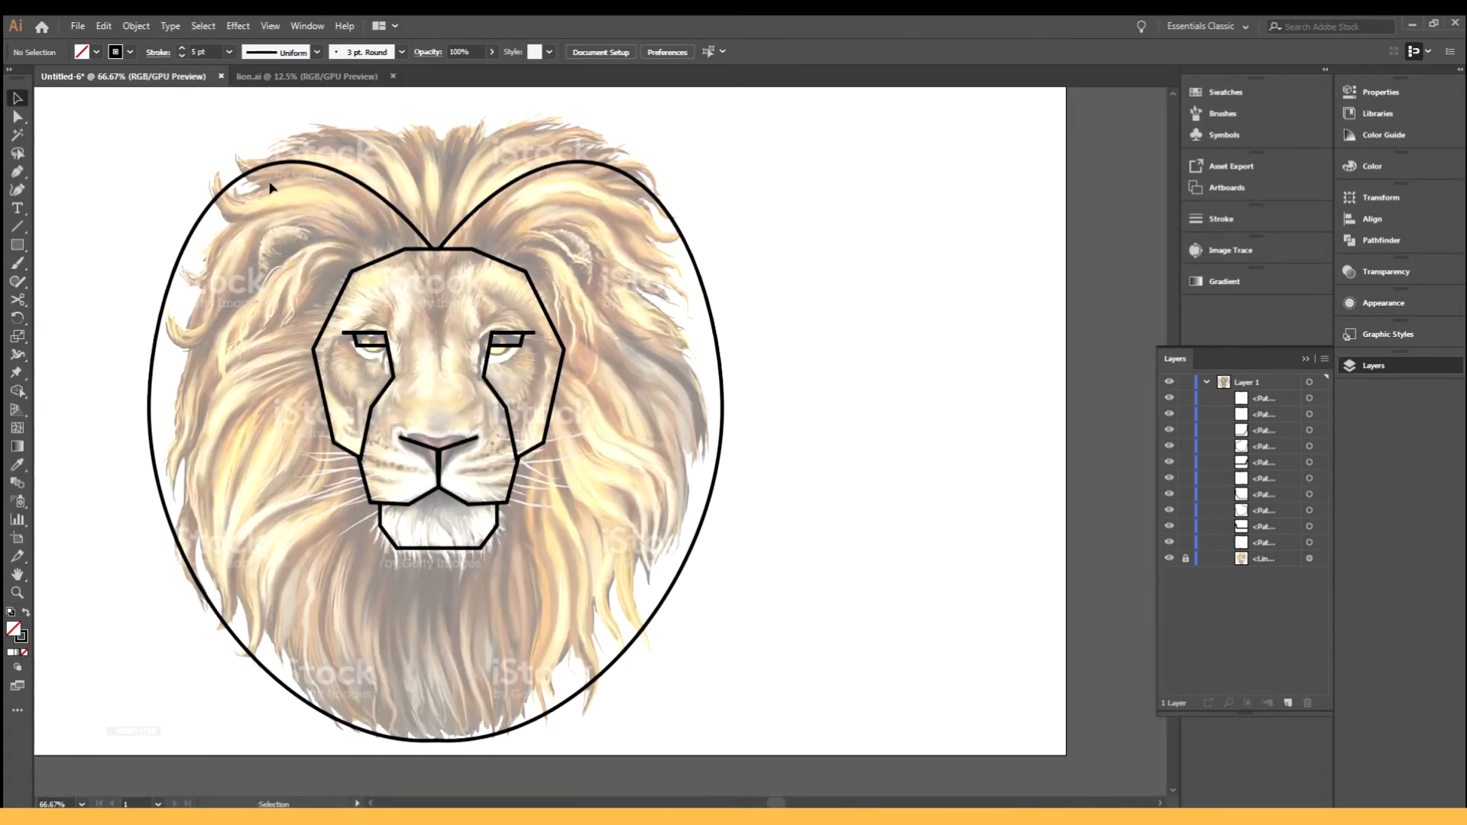
pyautogui.hscroll(-3, 305, 203)
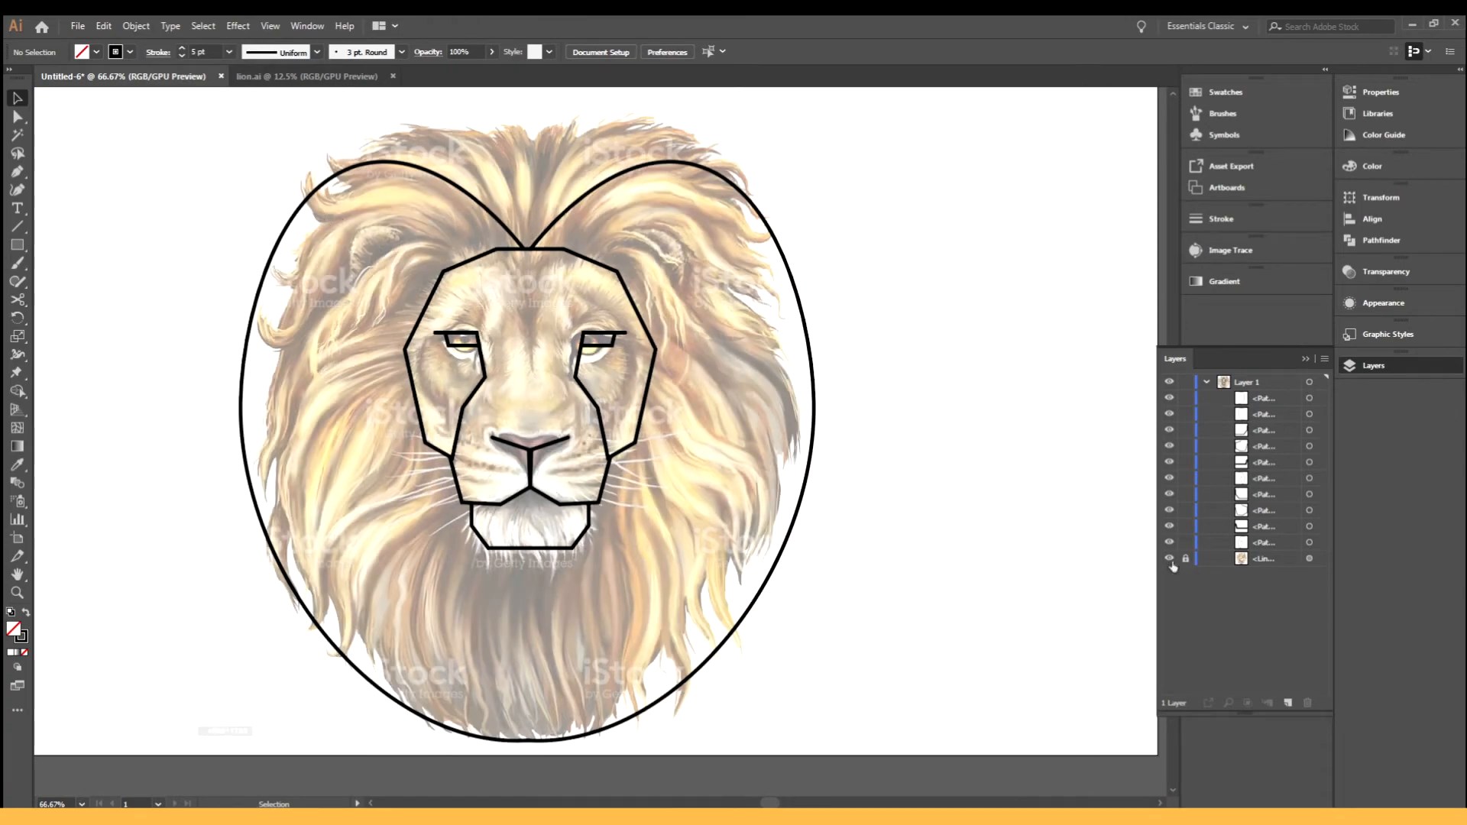
pyautogui.click(1169, 558)
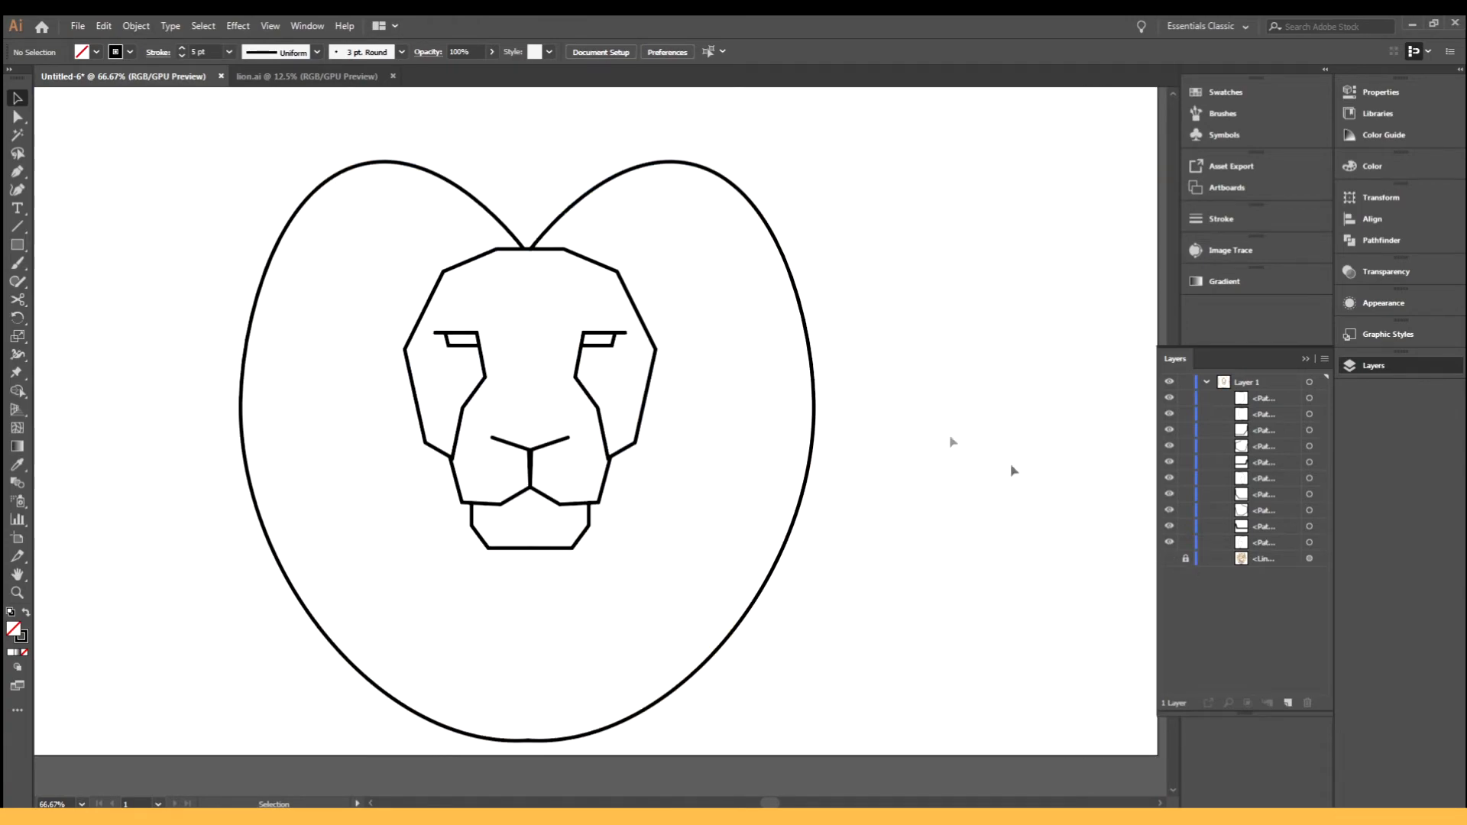
pyautogui.scroll(-1, 847, 415)
pyautogui.scroll(1, 730, 313)
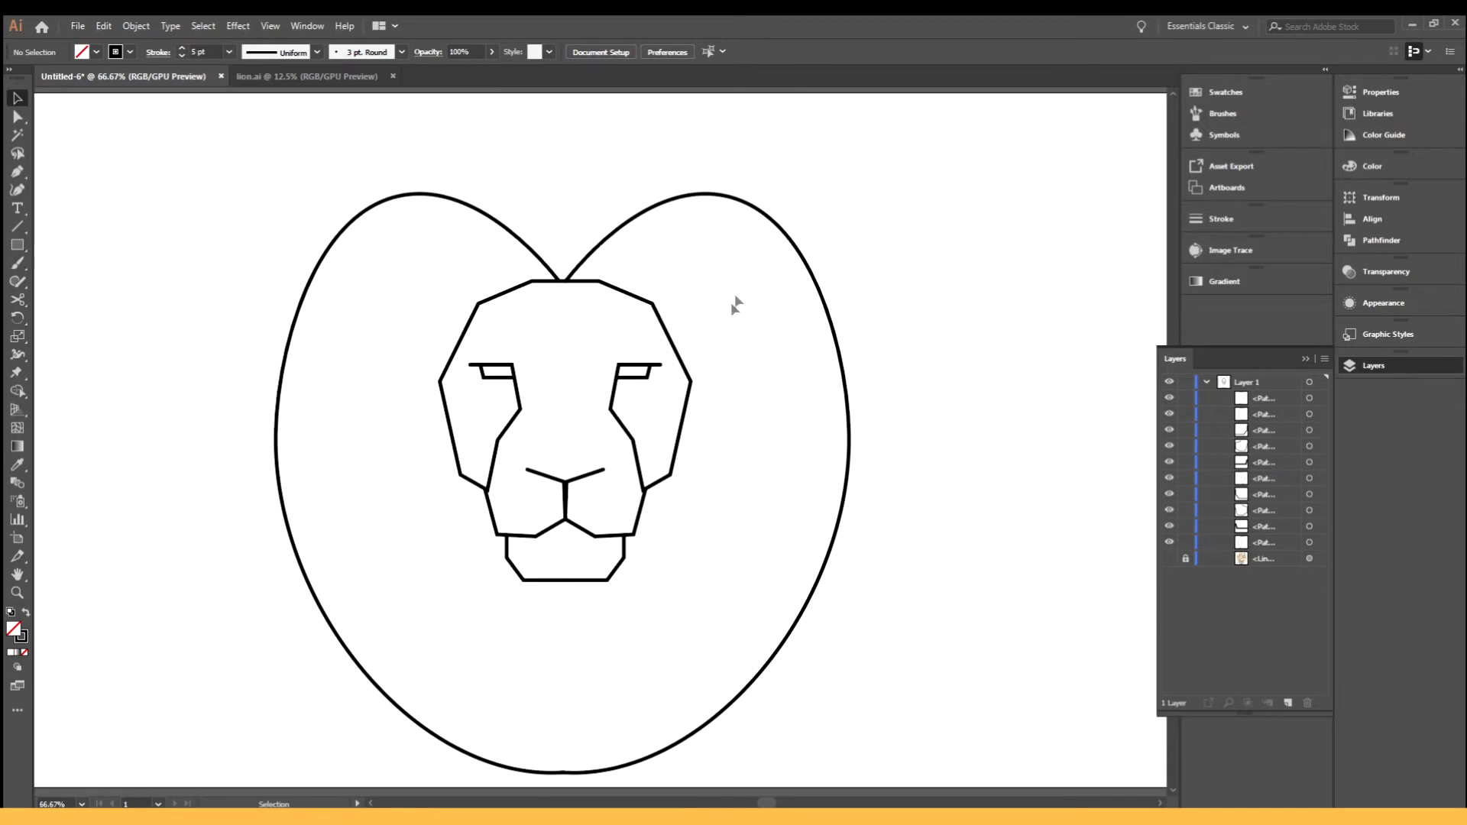
# - Select all face paths without the mane curves and set their stroke weight to 12 pt
pyautogui.moveTo(493, 558); pyautogui.dragTo(405, 594)
pyautogui.click(1226, 219)
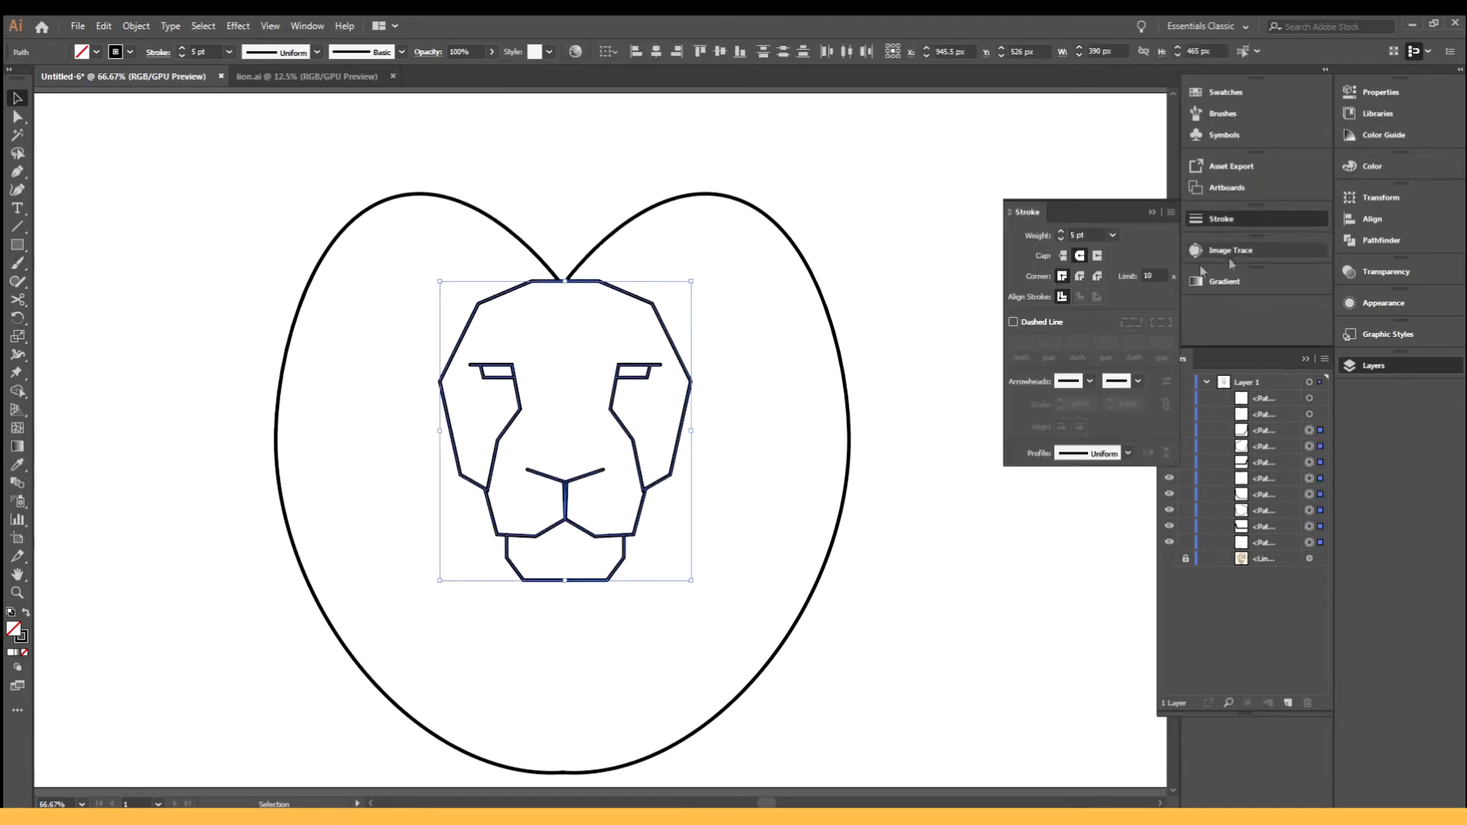
pyautogui.click(1060, 232)
pyautogui.click(1061, 232)
pyautogui.click(1060, 233)
# - Compare the bevel and round corner joins on the face strokes, apply the round join, and deselect the paths
pyautogui.click(1079, 278)
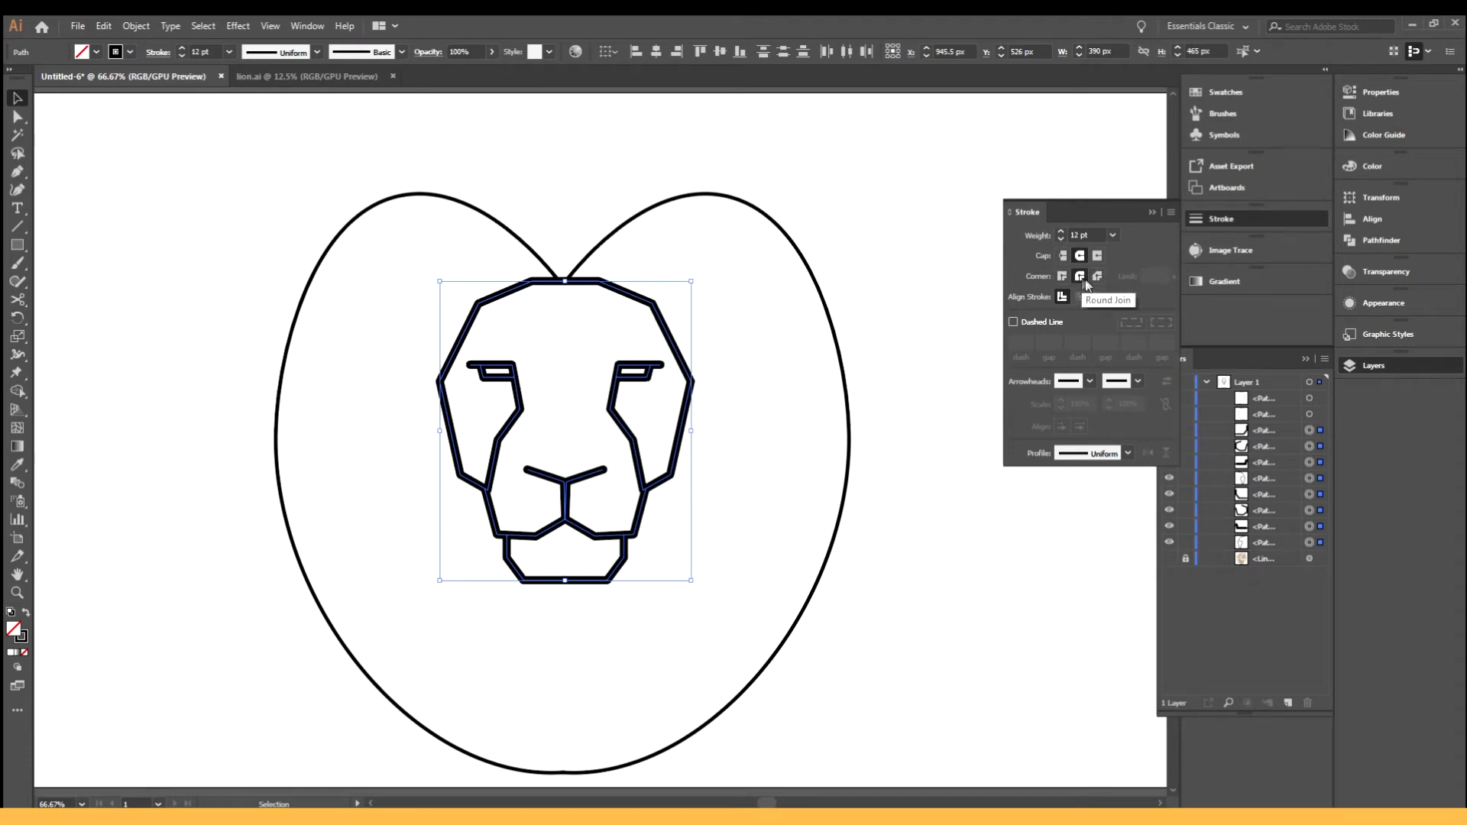
pyautogui.click(1097, 276)
pyautogui.scroll(6, 649, 375)
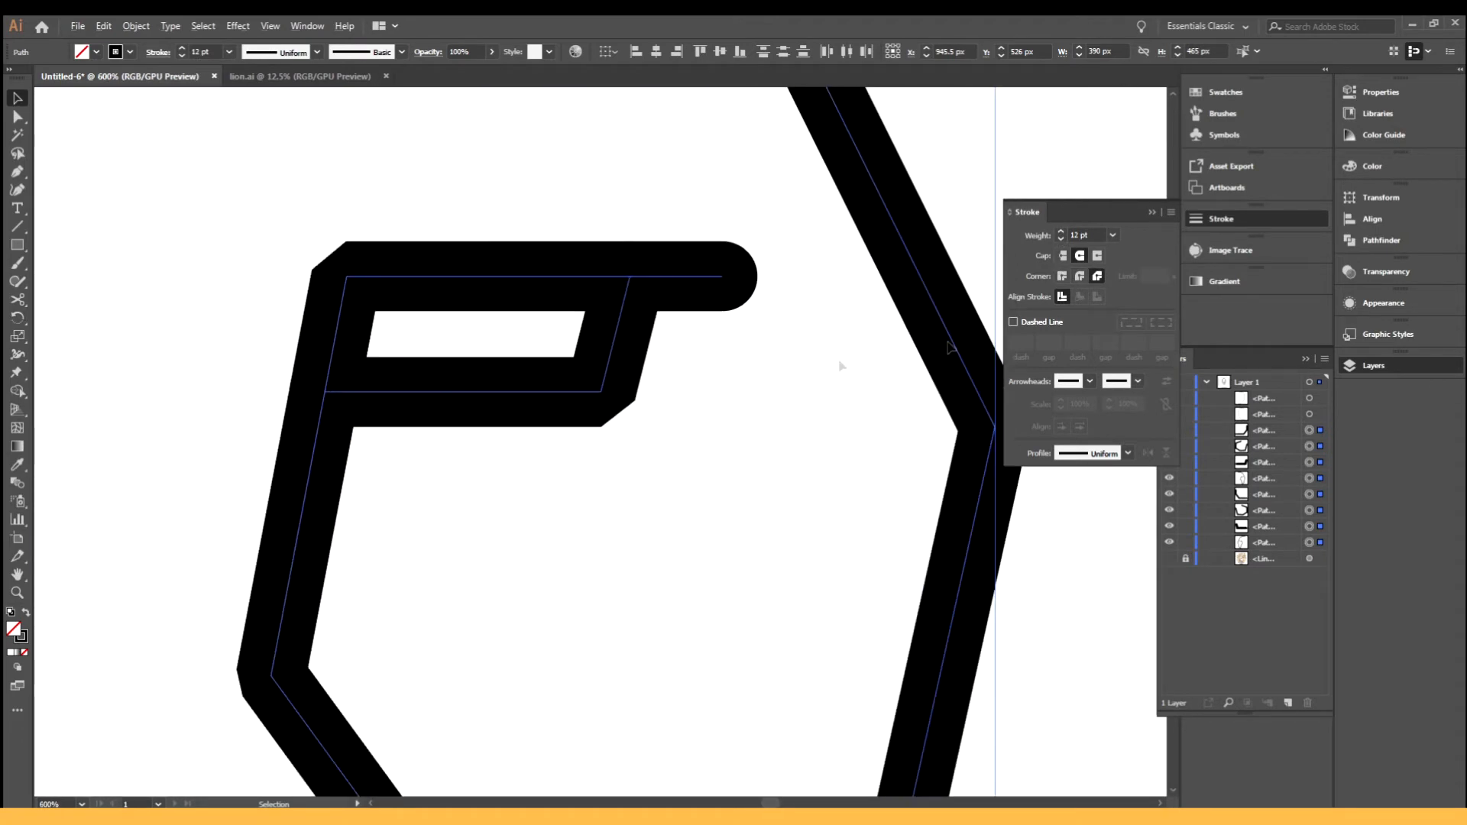
pyautogui.click(1080, 277)
pyautogui.scroll(-6, 985, 301)
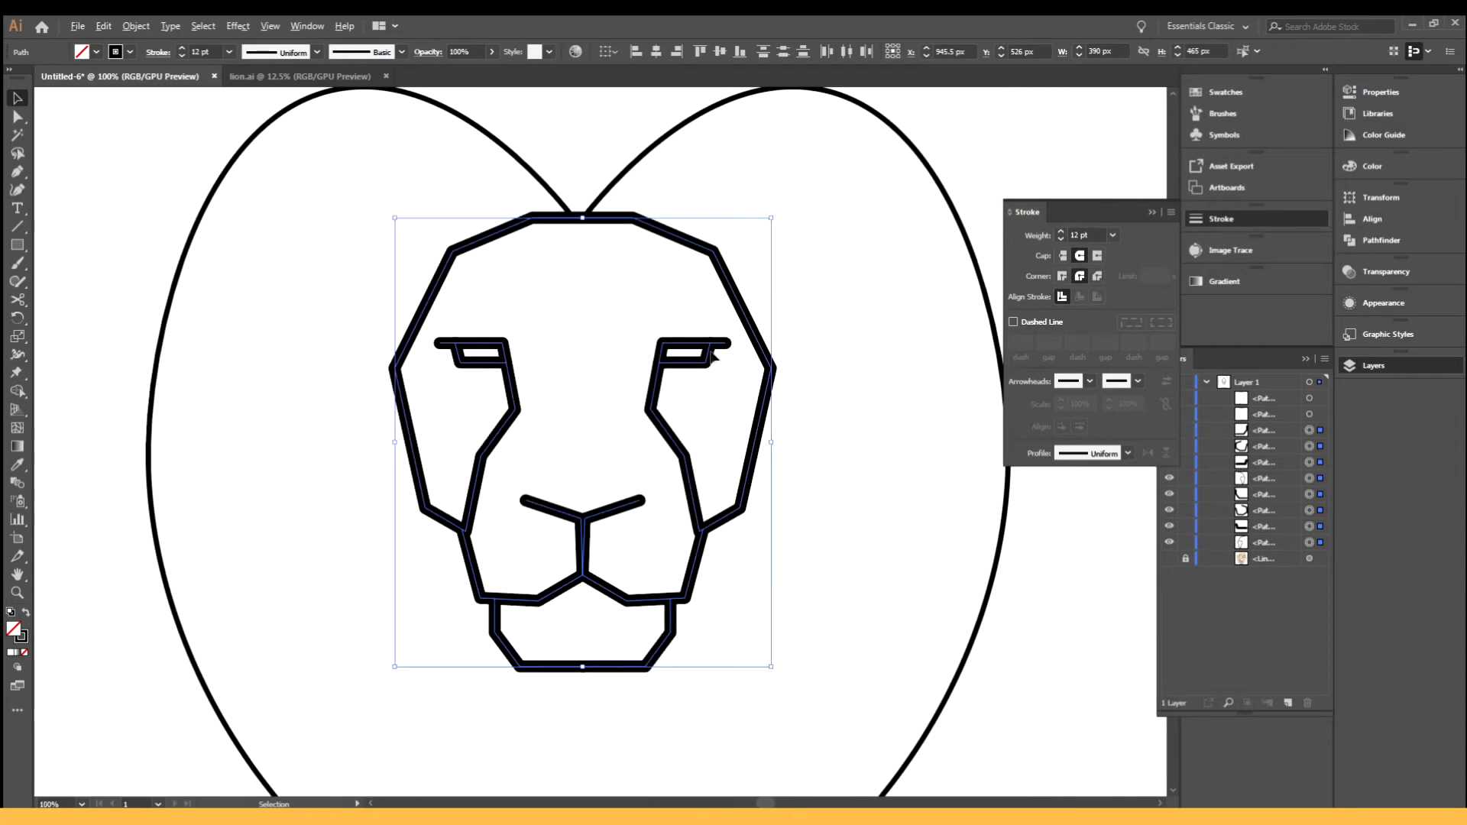
pyautogui.click(831, 279)
# - Delete both mane outline curves around the face
pyautogui.click(493, 198)
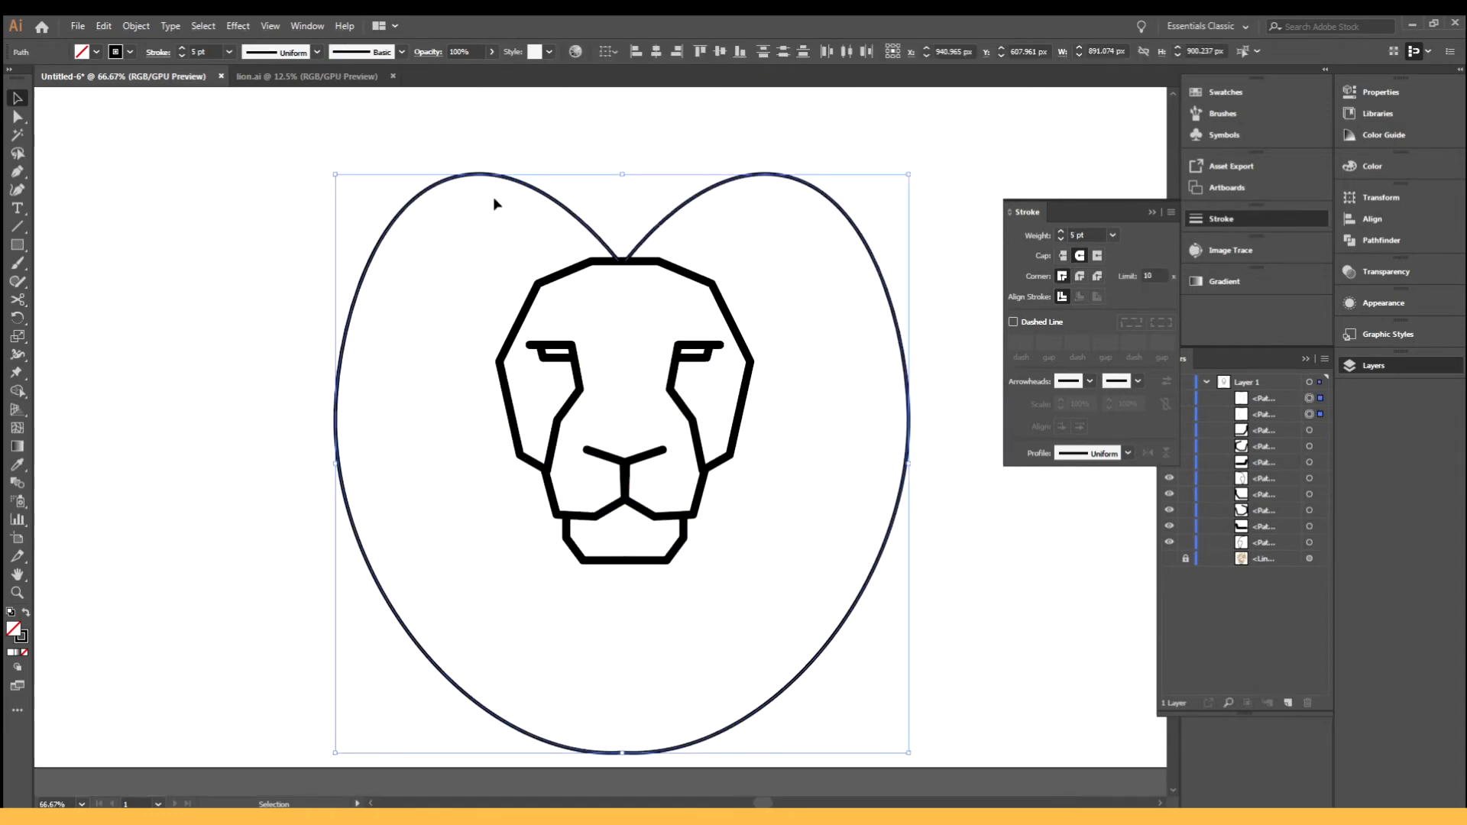
pyautogui.press('Delete')
# - Lower the top middle anchor points of the head outline until the forehead forms one flat horizontal line between the outer corners
pyautogui.click(618, 260)
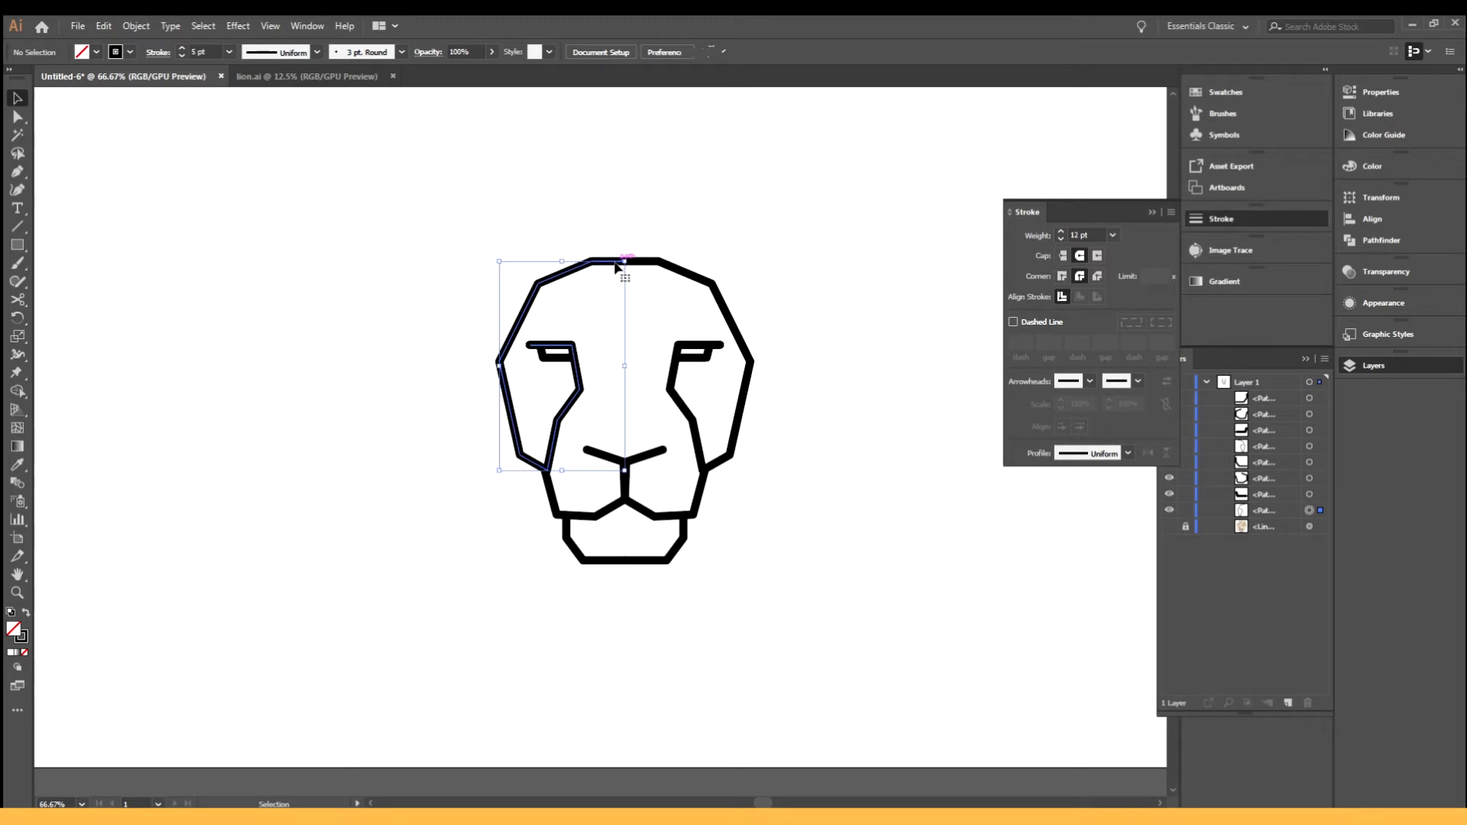
pyautogui.scroll(2, 674, 249)
pyautogui.click(657, 237)
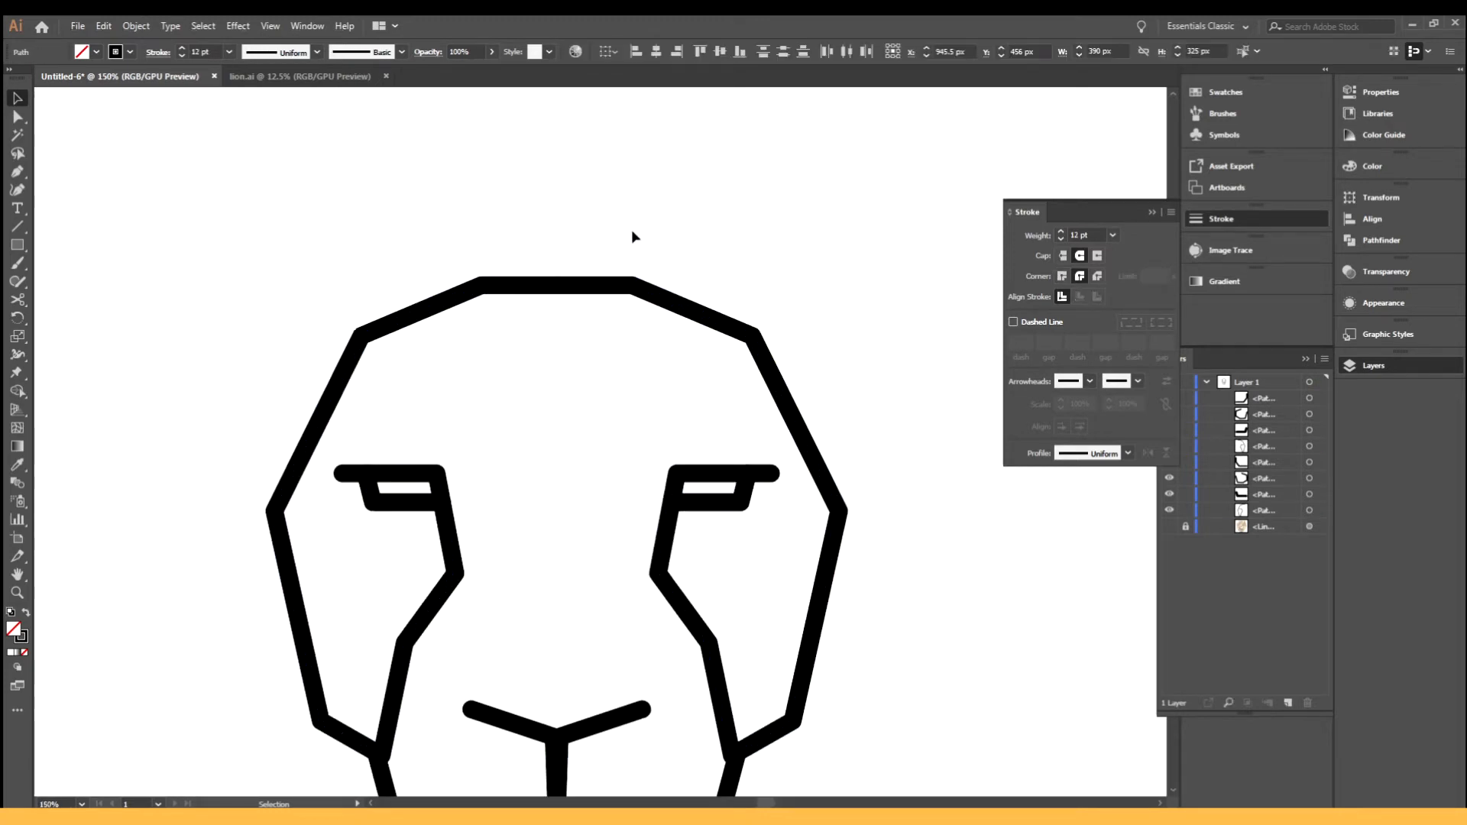
pyautogui.press('a')
pyautogui.hotkey('ctrl', '+')
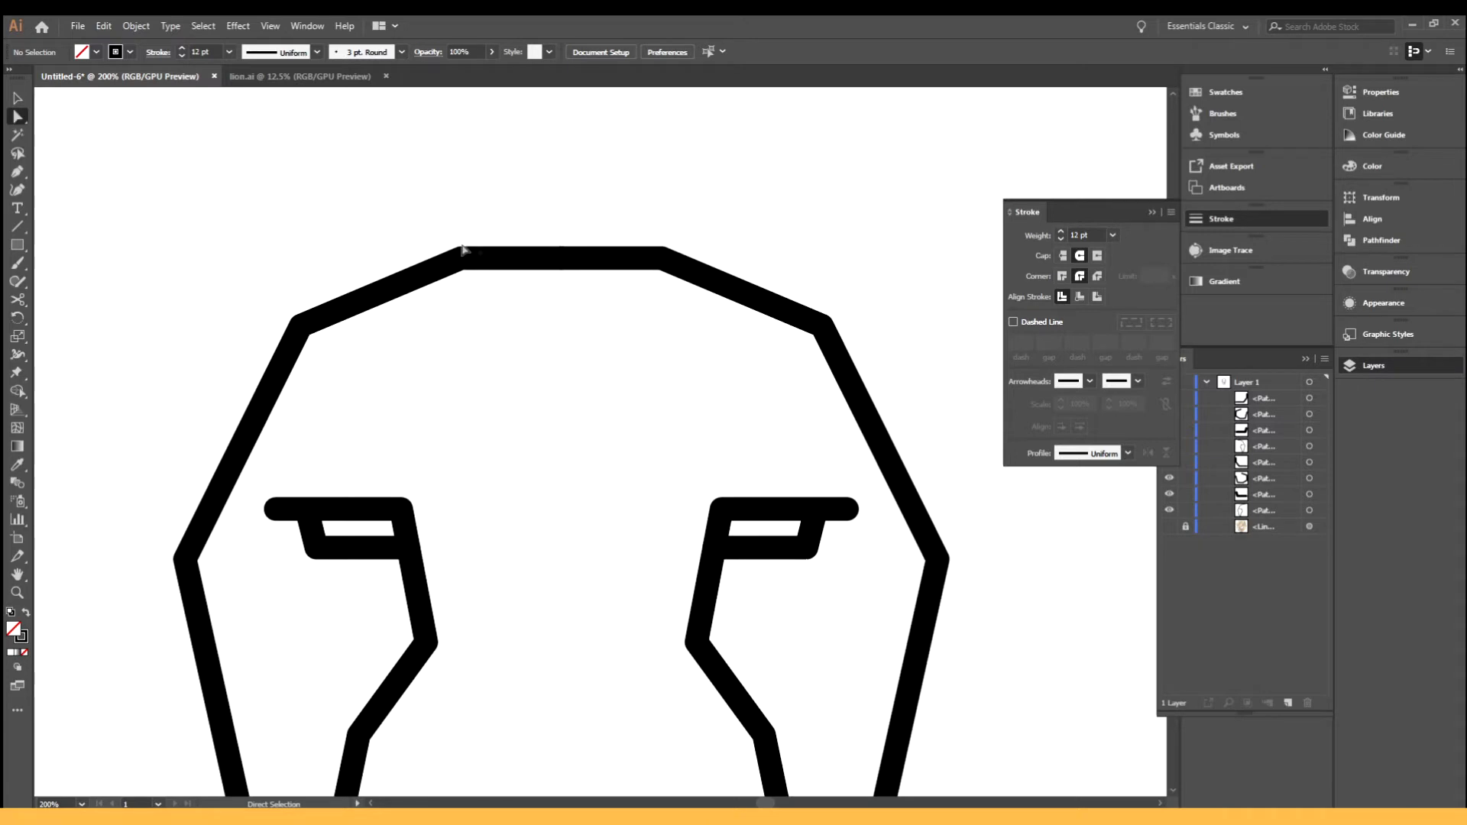
pyautogui.moveTo(667, 327); pyautogui.dragTo(671, 324)
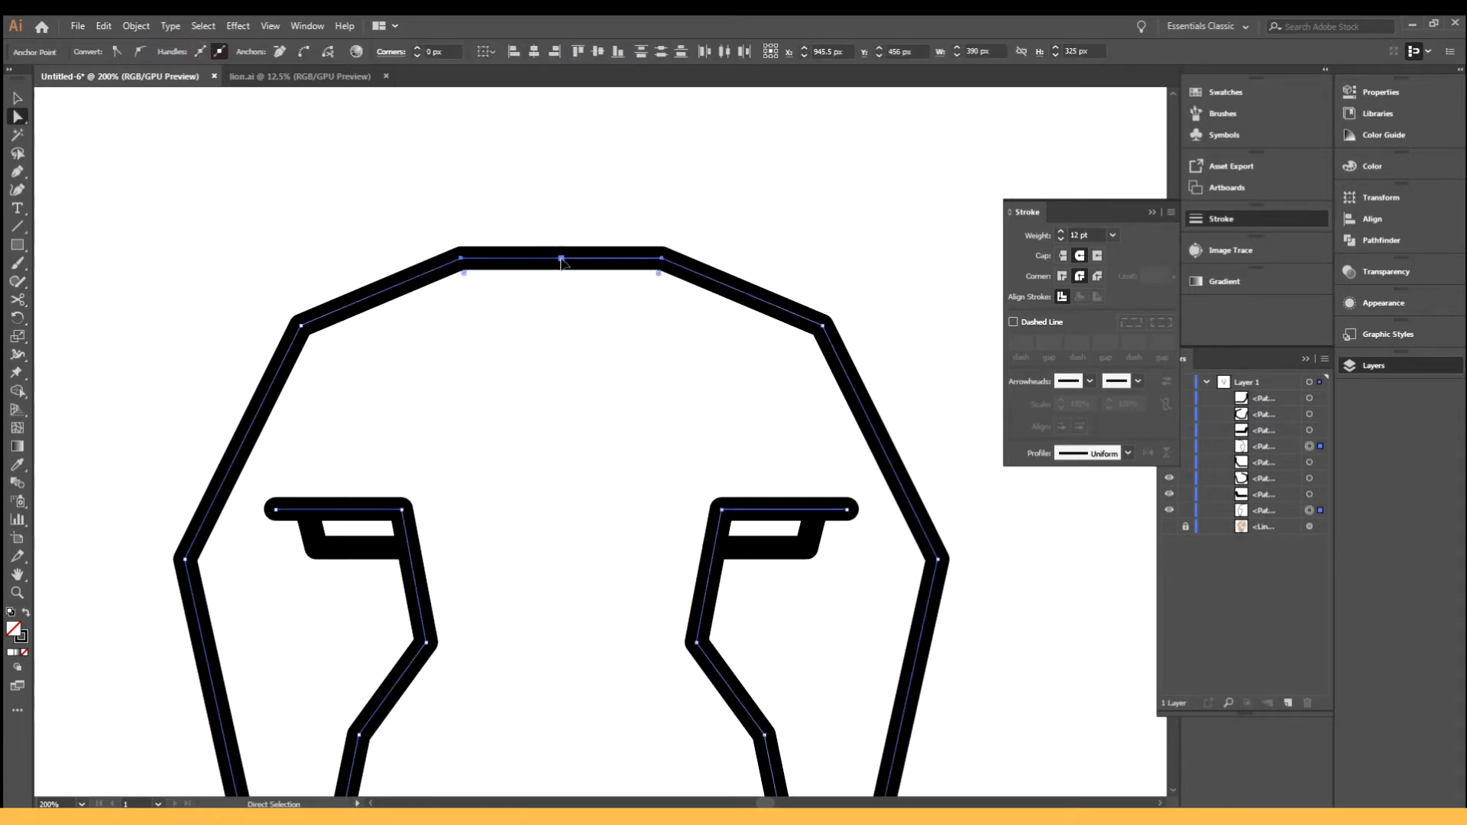
pyautogui.moveTo(562, 259)
pyautogui.mouseDown()
pyautogui.moveTo(562, 294)
pyautogui.moveTo(562, 278)
pyautogui.mouseUp()
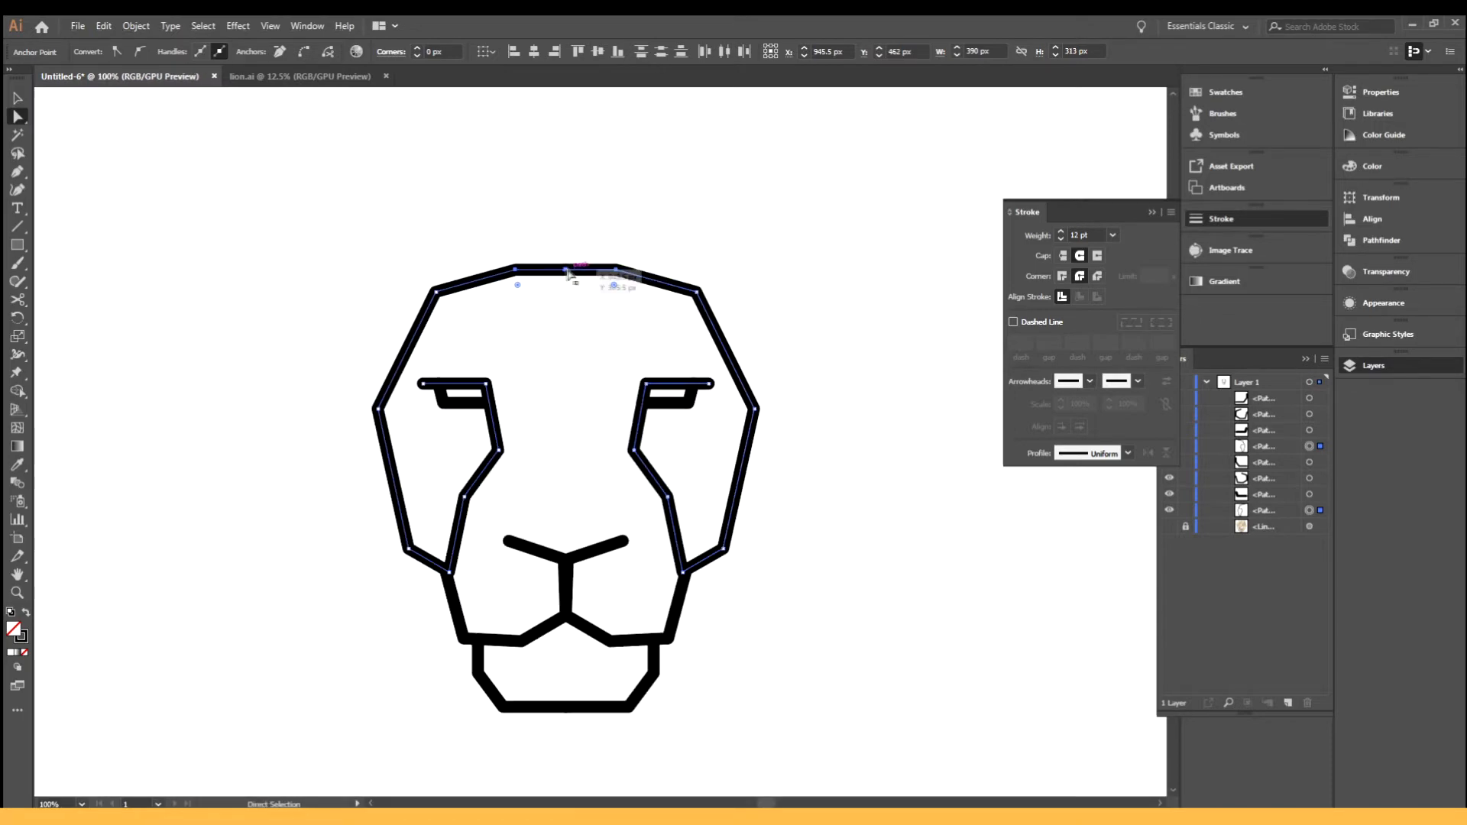
pyautogui.moveTo(565, 272)
pyautogui.mouseDown()
pyautogui.moveTo(567, 200)
pyautogui.moveTo(565, 296)
pyautogui.mouseUp()
pyautogui.click(578, 381)
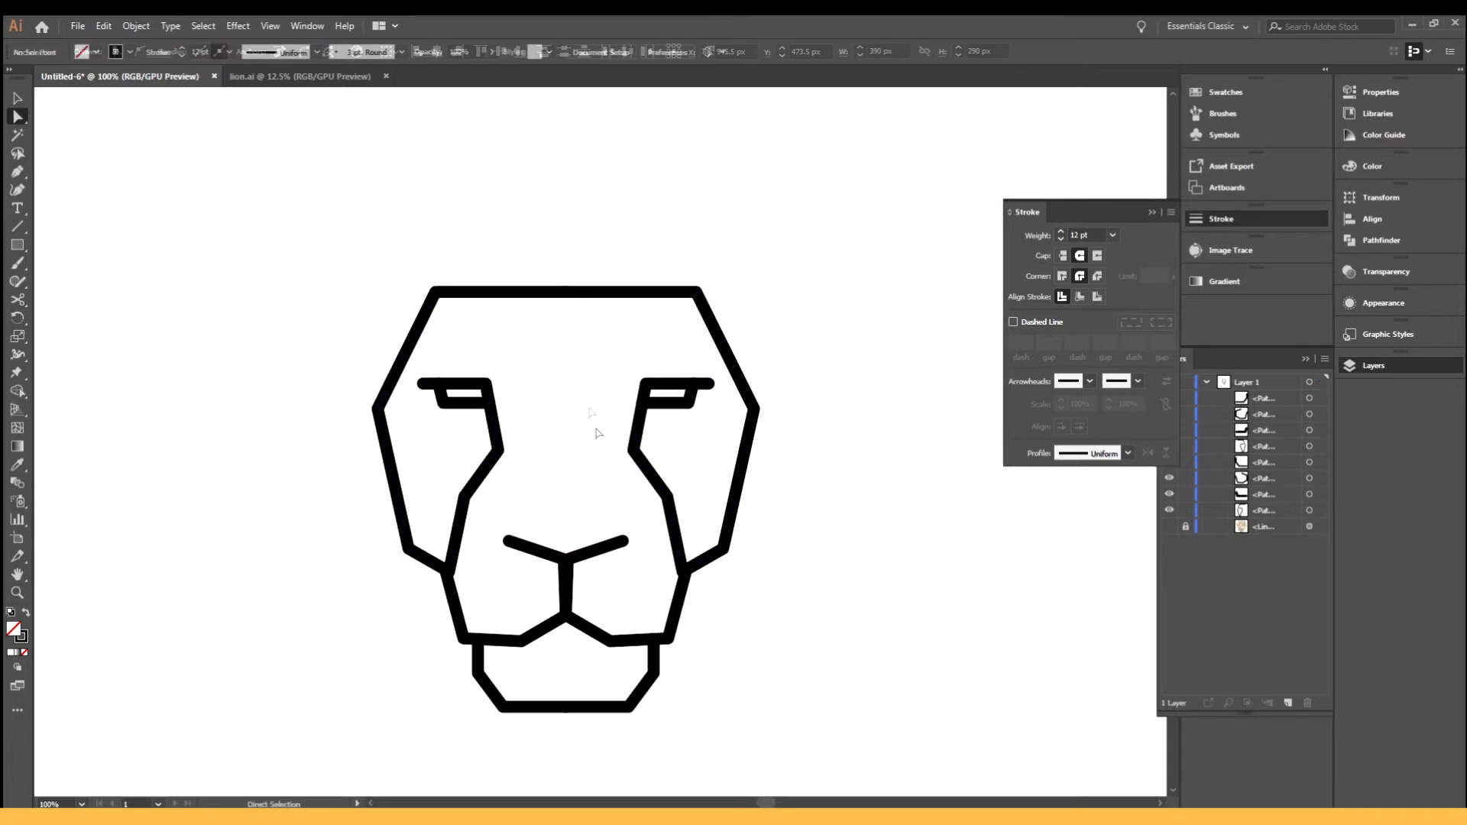
# - Set the stroke weight of all lion face paths to 13 pt and deselect them
pyautogui.hotkey('ctrl', '-')
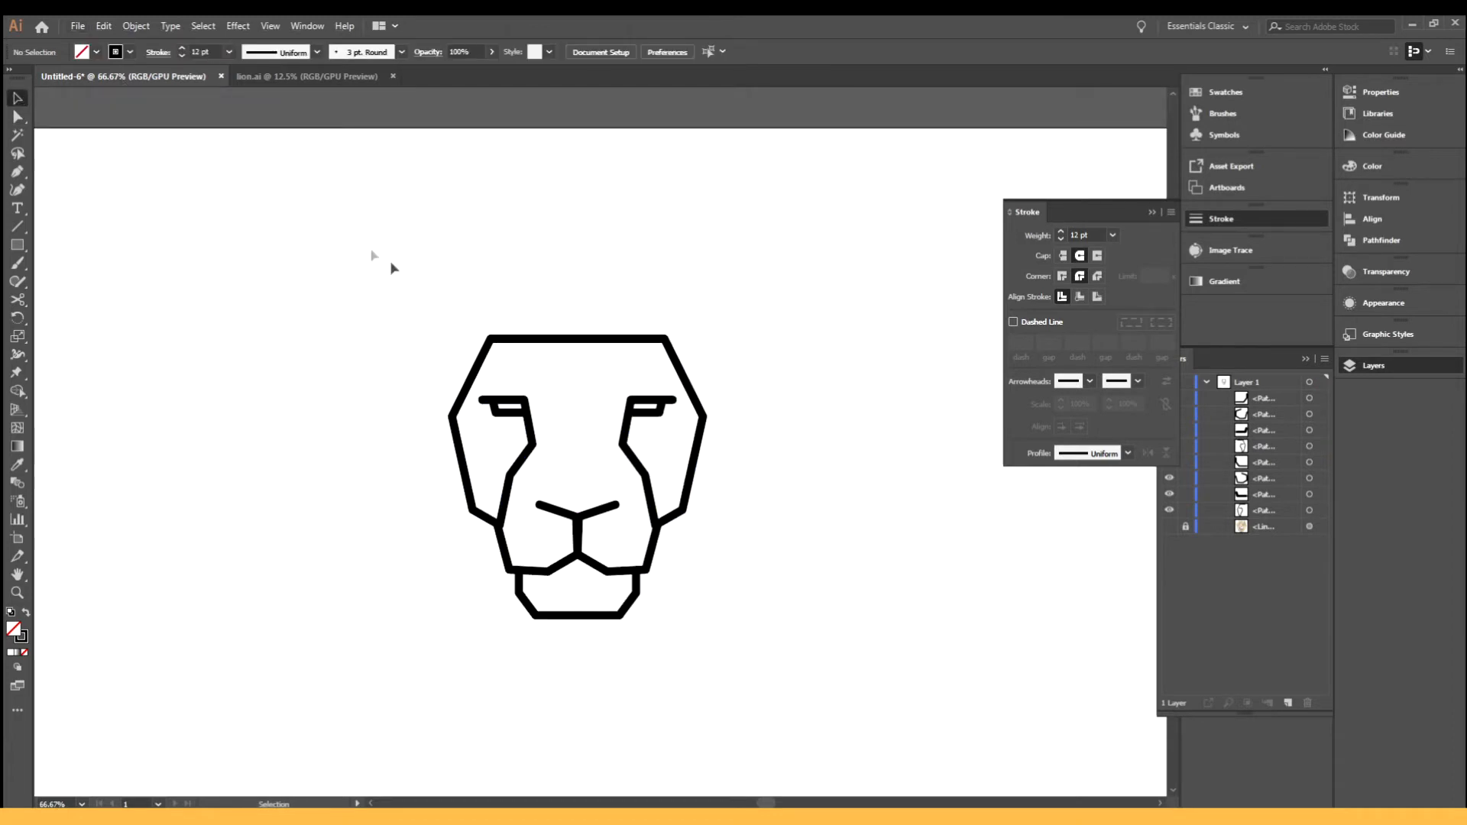
pyautogui.hotkey('ctrl', 'a')
pyautogui.click(1060, 239)
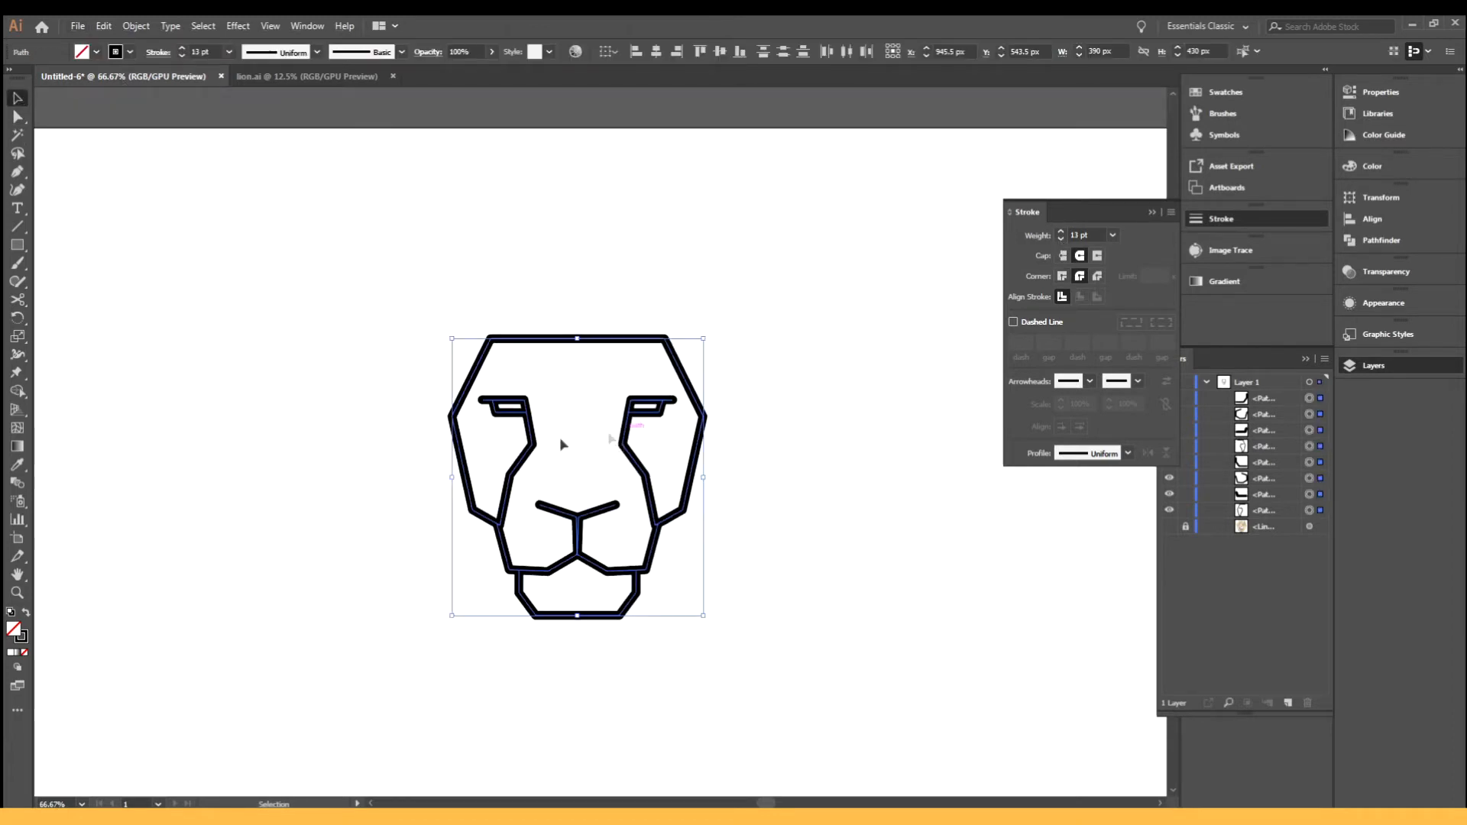
pyautogui.hotkey('ctrl', '+')
pyautogui.click(613, 488)
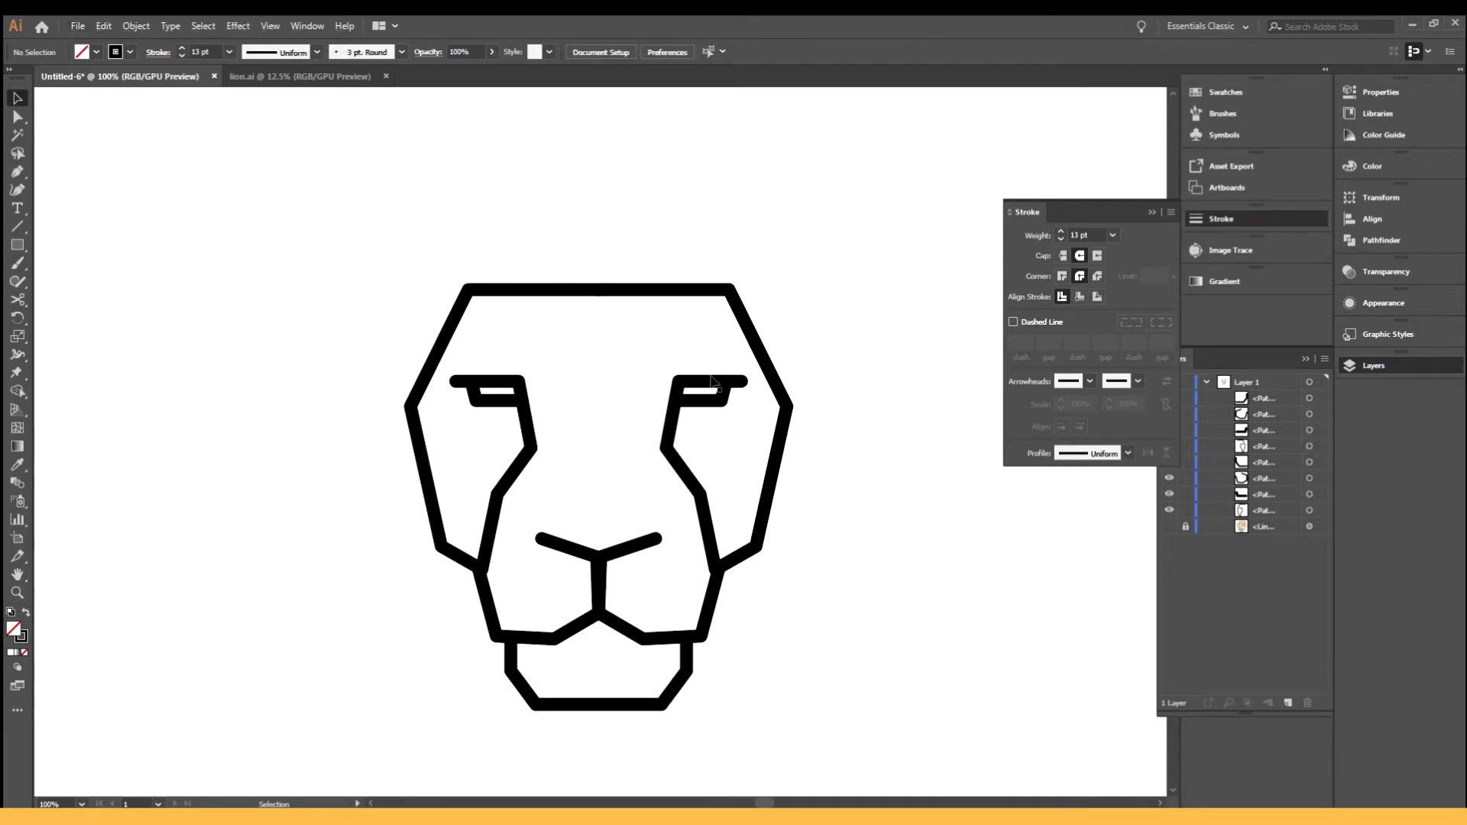
# - Collapse the open Stroke and Layers panels to clear the workspace
pyautogui.hotkey('ctrl', '-')
pyautogui.click(1232, 218)
pyautogui.click(1373, 366)
pyautogui.hotkey('ctrl', '-')
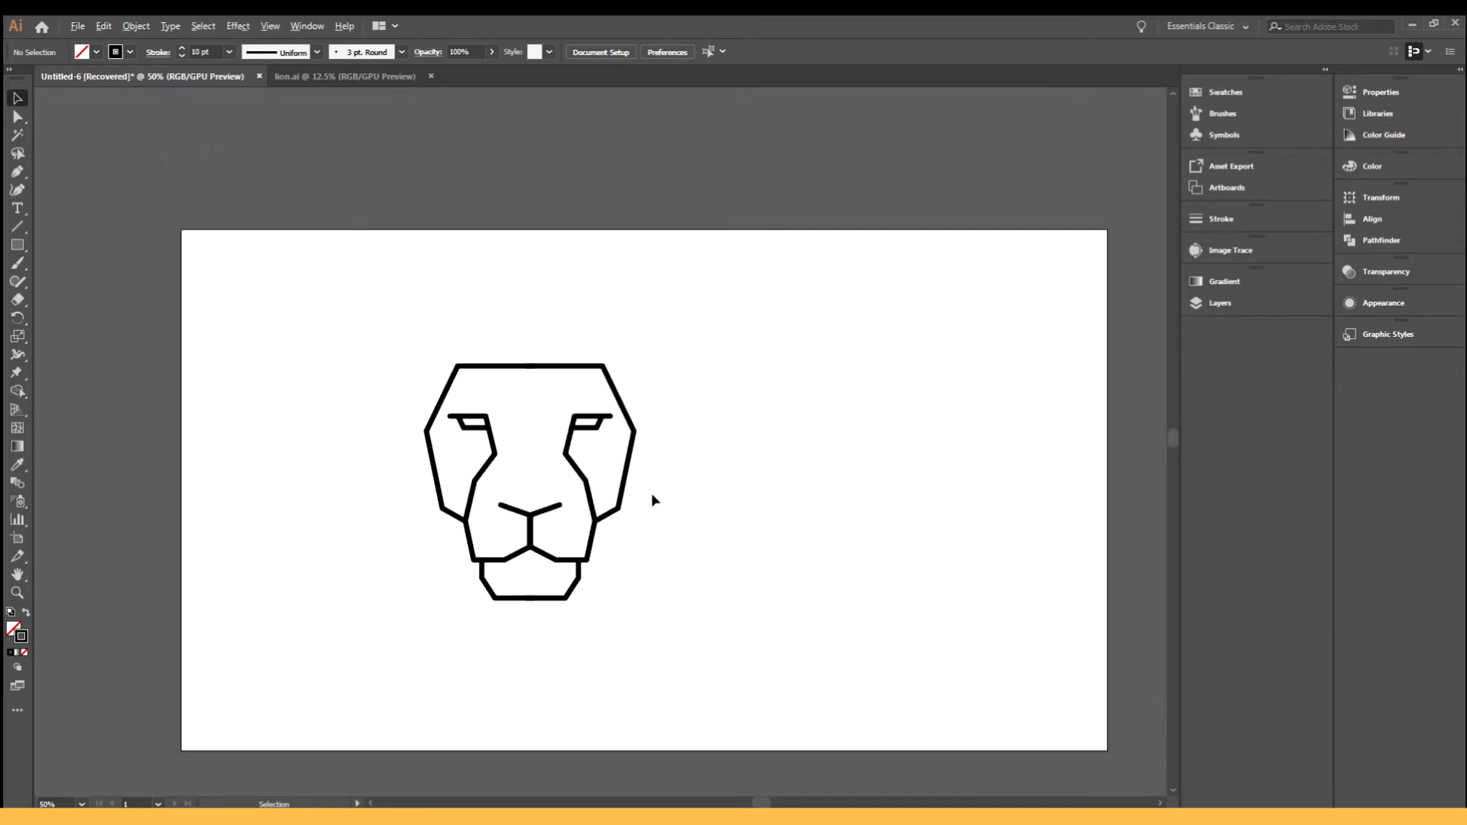
# - Place a point text object beside the lion's head and set its font size to 72 pt
pyautogui.hotkey('ctrl', '+')
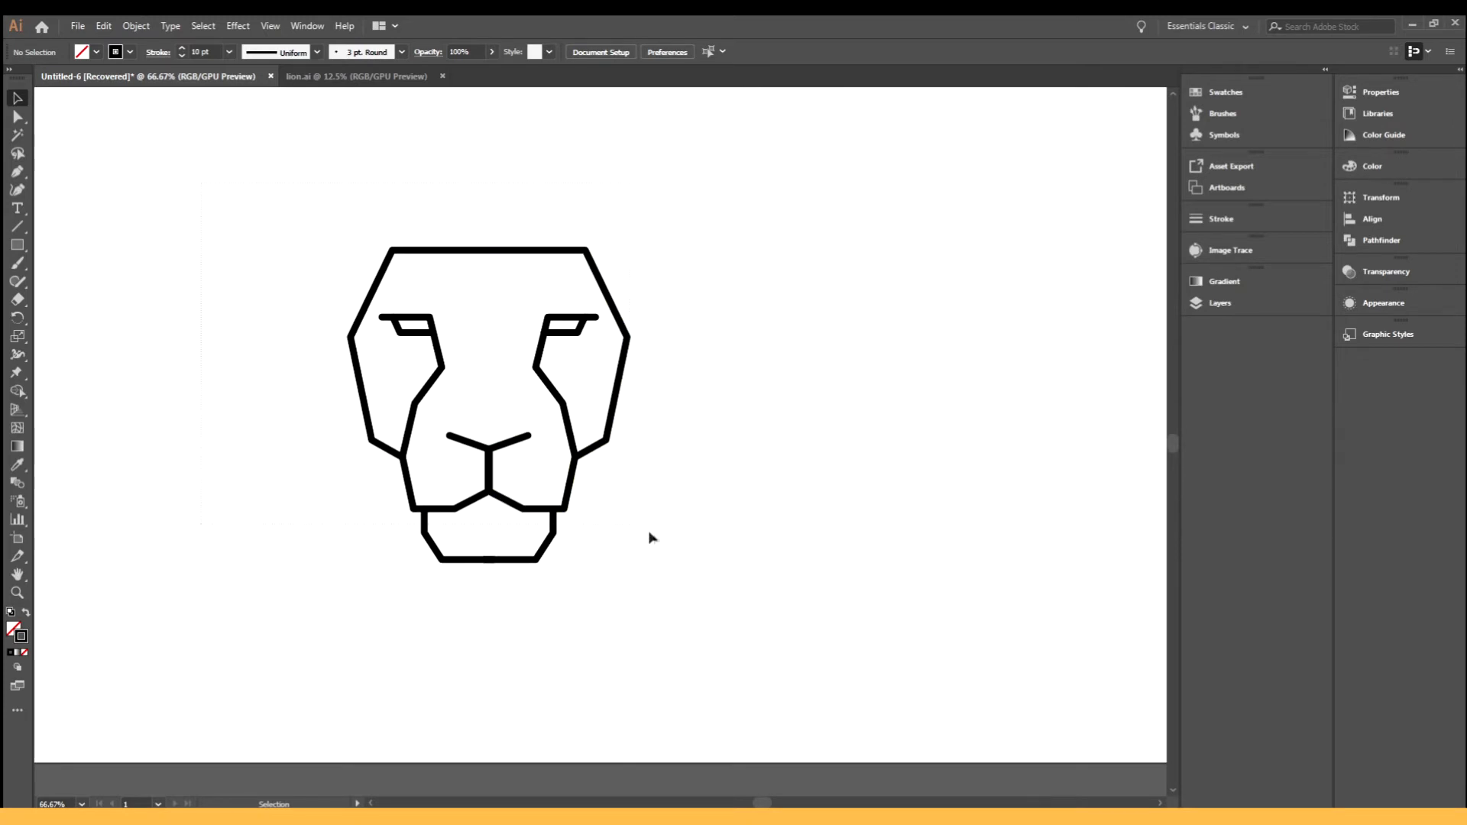
pyautogui.click(17, 208)
pyautogui.click(665, 317)
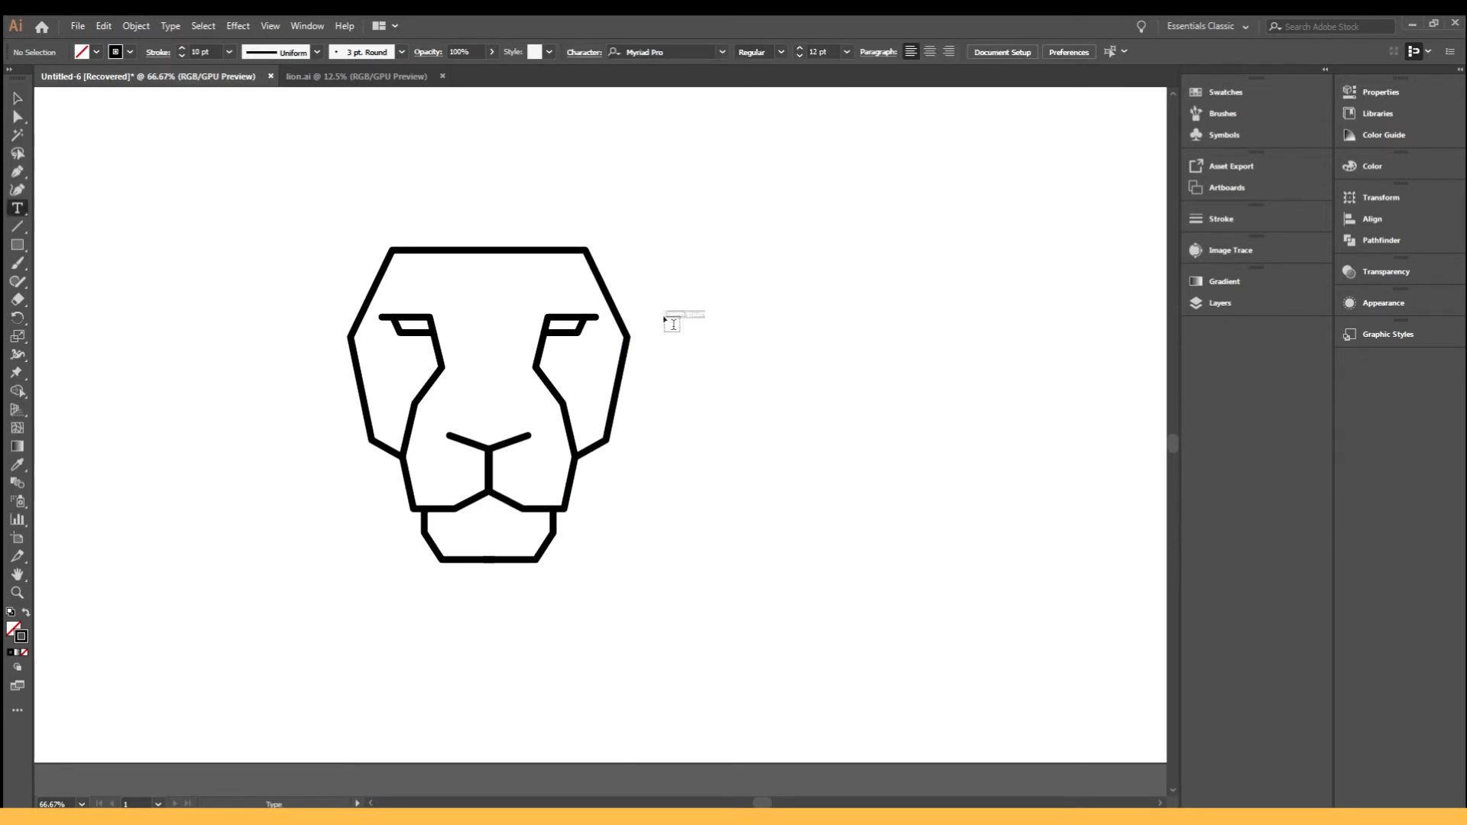
pyautogui.click(734, 51)
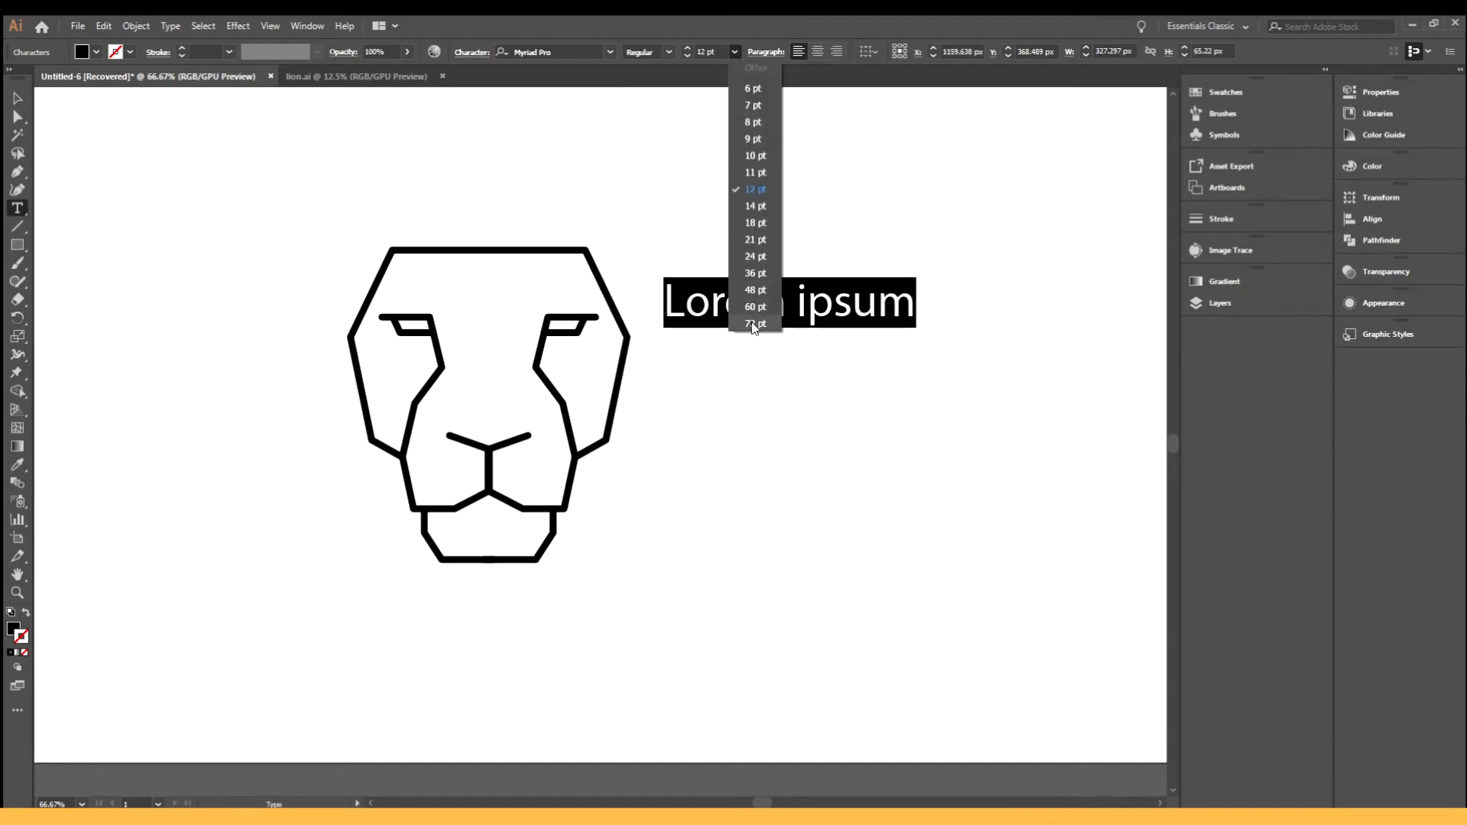
pyautogui.click(737, 318)
# - Apply the Adobe font Proxima Nova Thin to the placeholder text and replace it with PROJECT
pyautogui.click(610, 52)
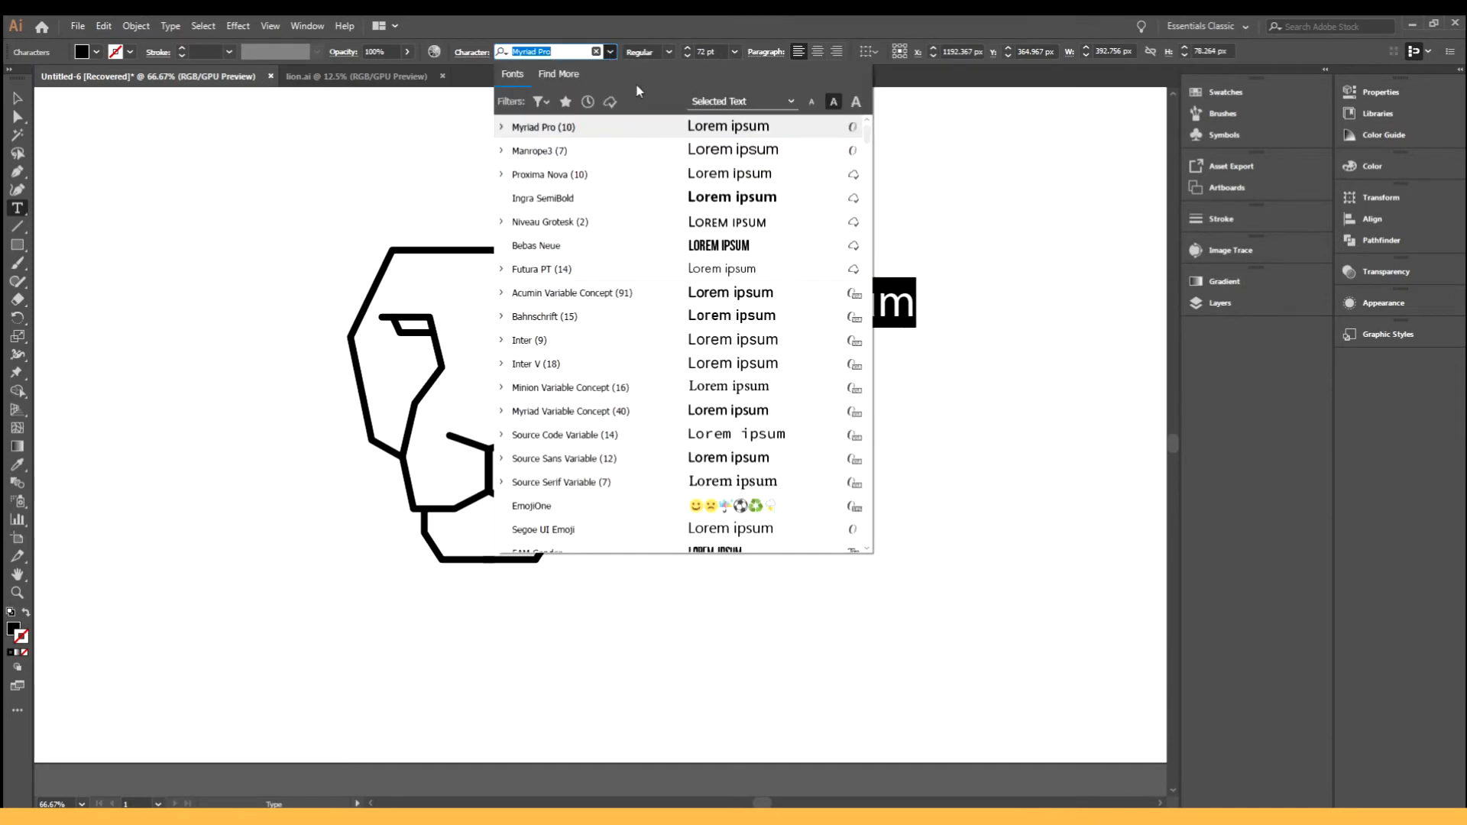
pyautogui.click(610, 102)
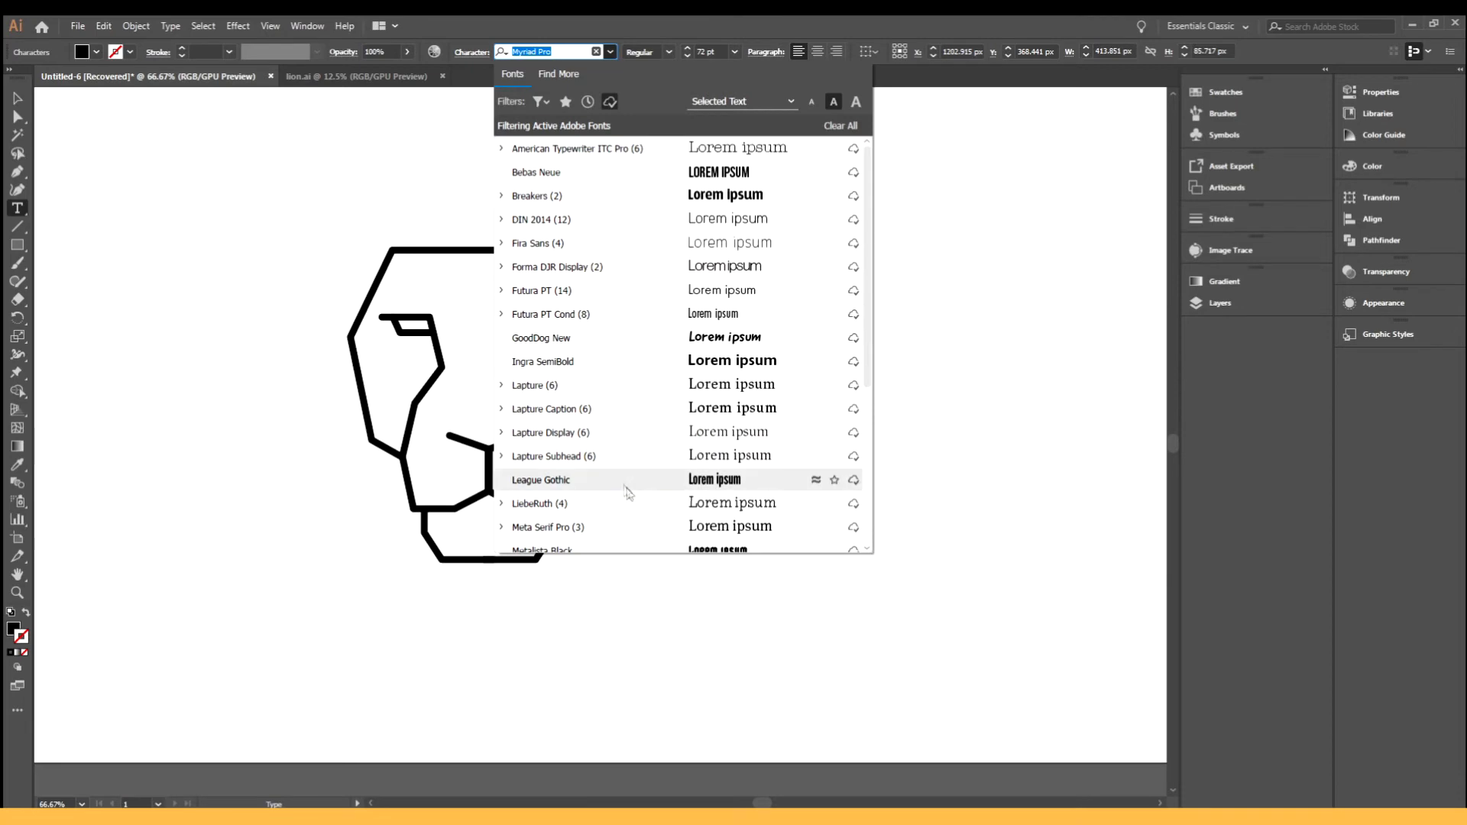
pyautogui.scroll(-4, 602, 484)
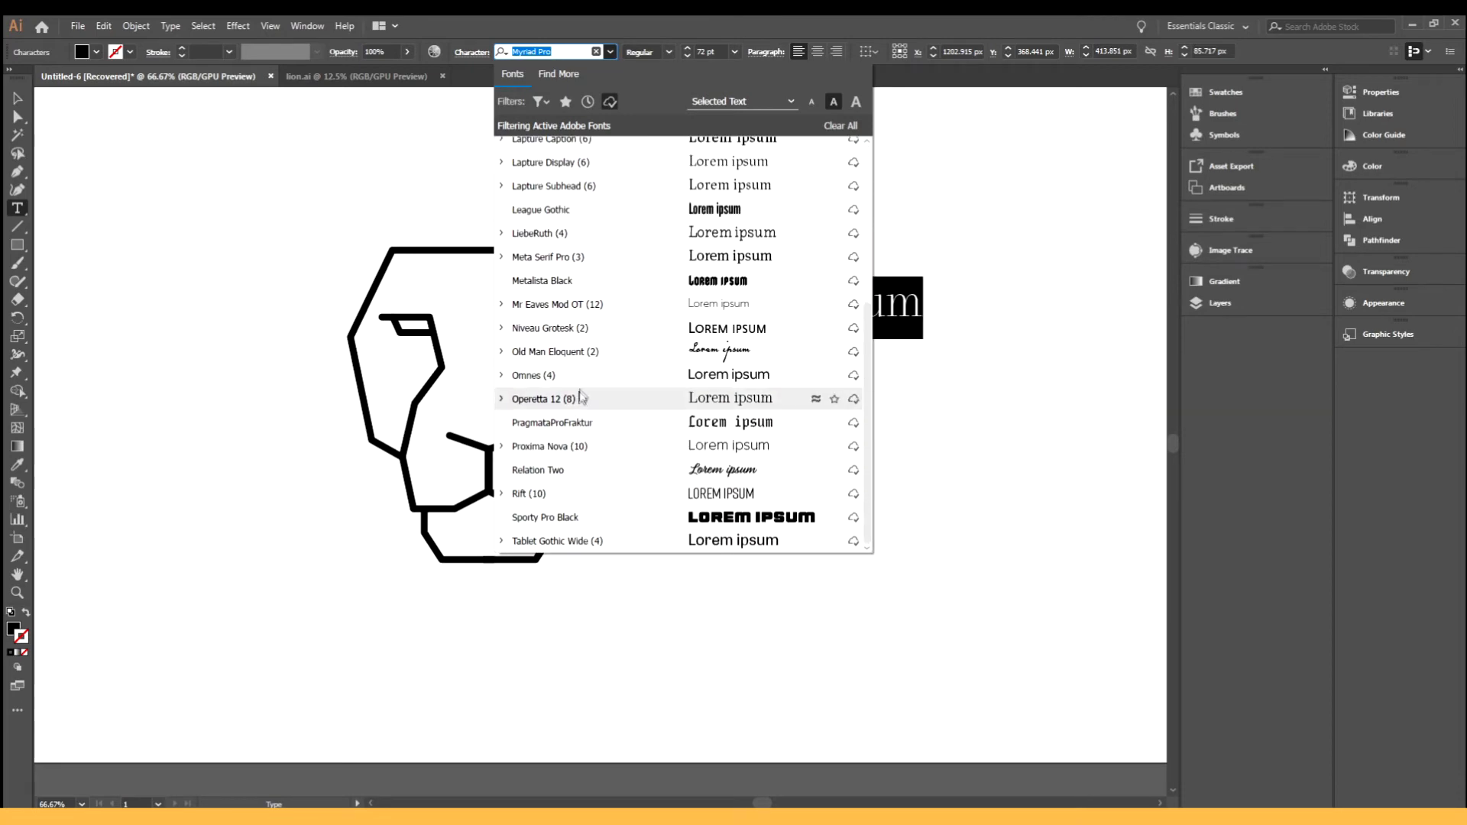
pyautogui.scroll(1, 583, 388)
pyautogui.scroll(-1, 583, 391)
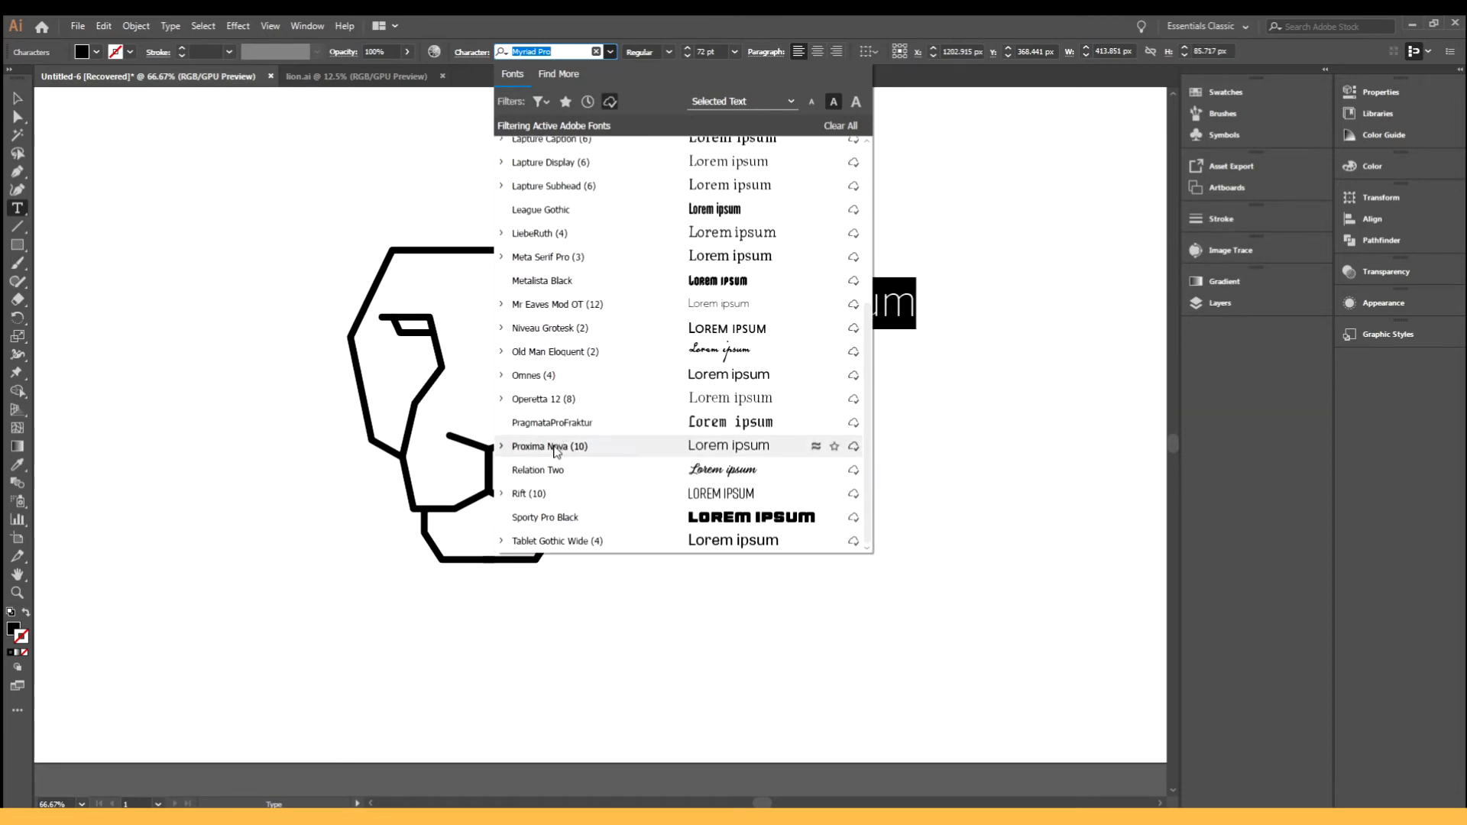
pyautogui.click(583, 446)
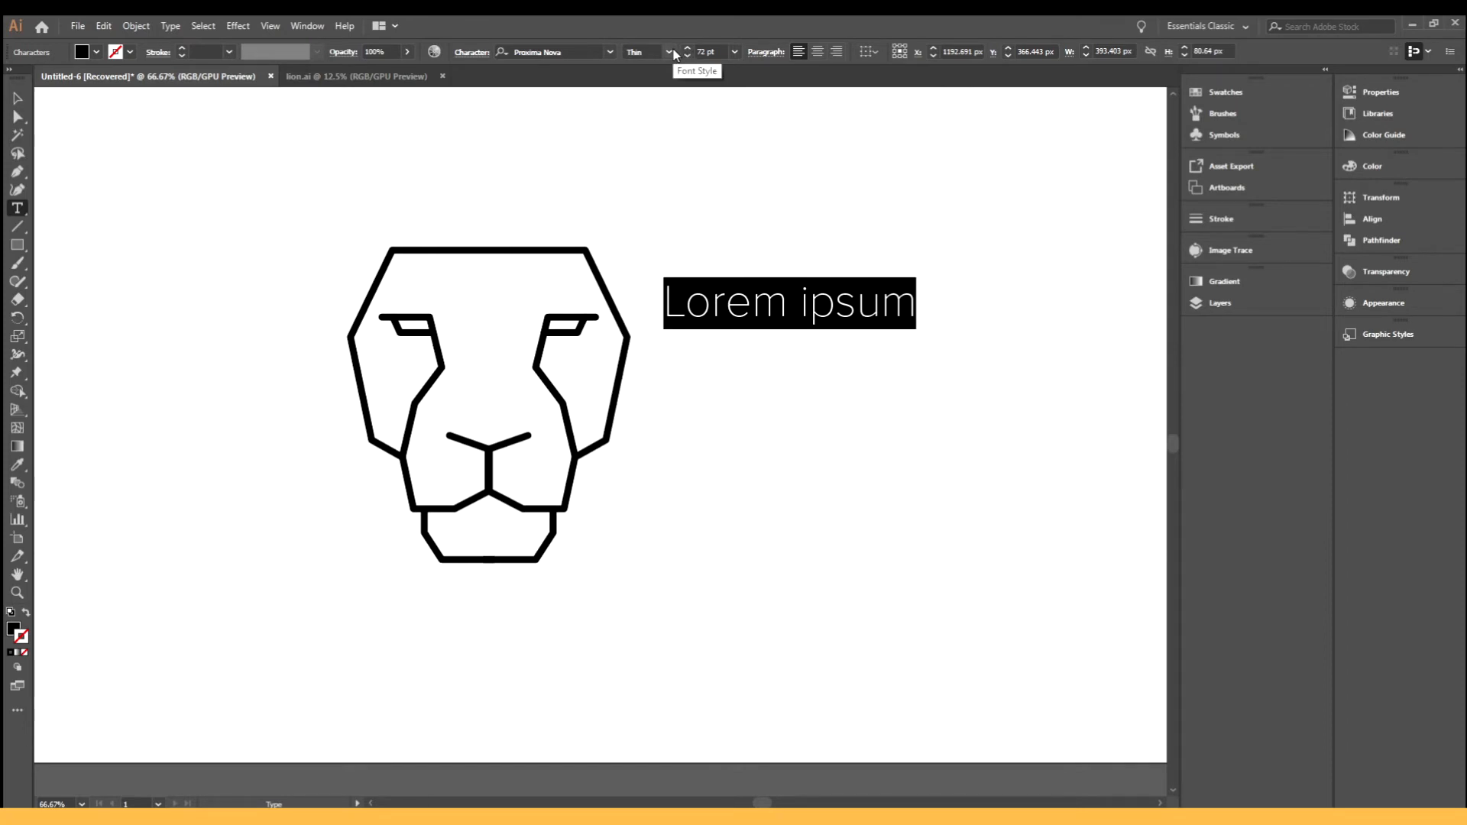
pyautogui.write('PROJECT')
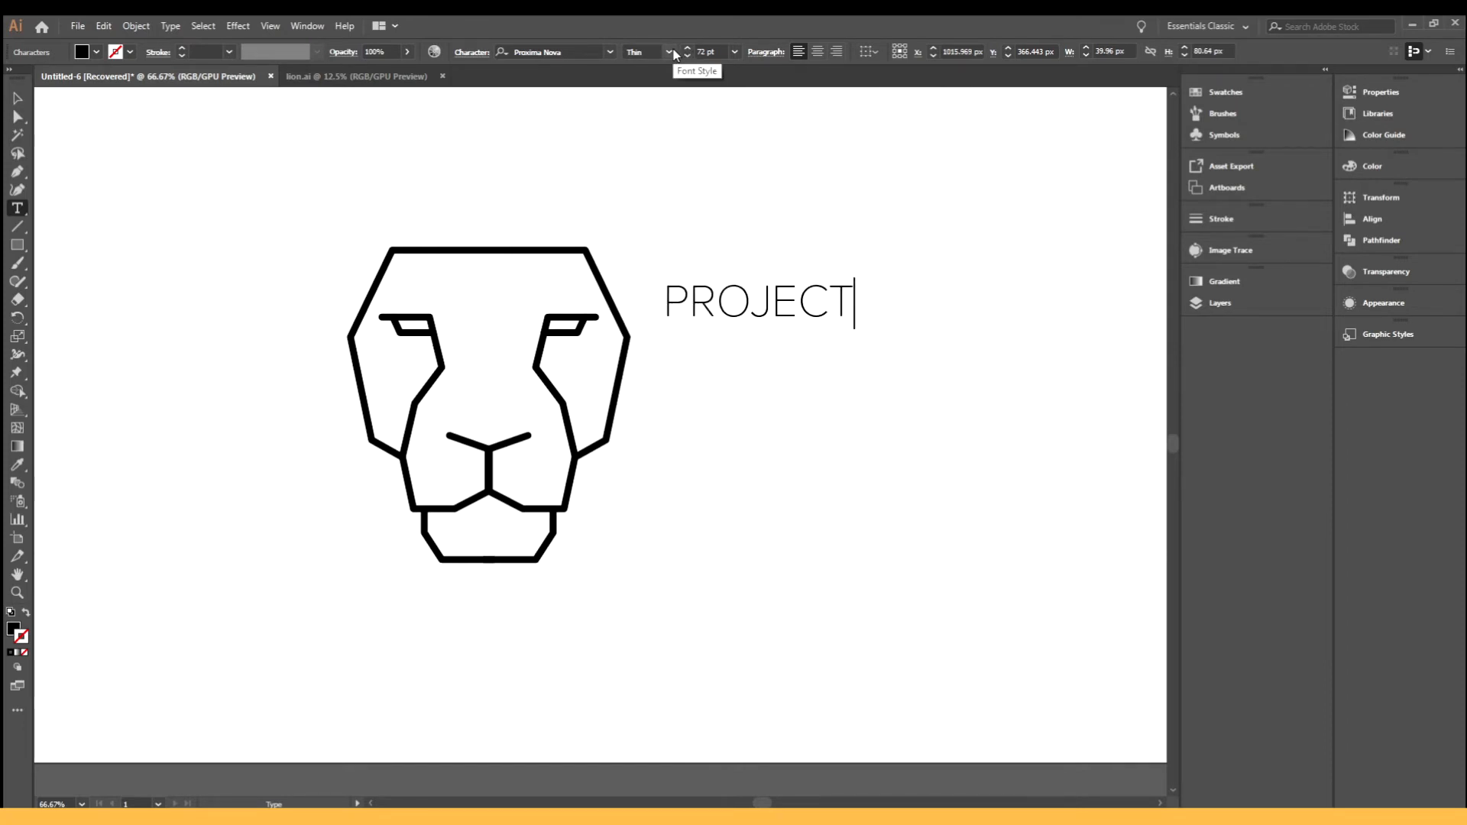
# - Duplicate the PROJECT text directly below itself and change the copy's wording to LIONESS
pyautogui.click(16, 98)
pyautogui.moveTo(776, 309); pyautogui.dragTo(775, 375)
pyautogui.doubleClick(775, 374)
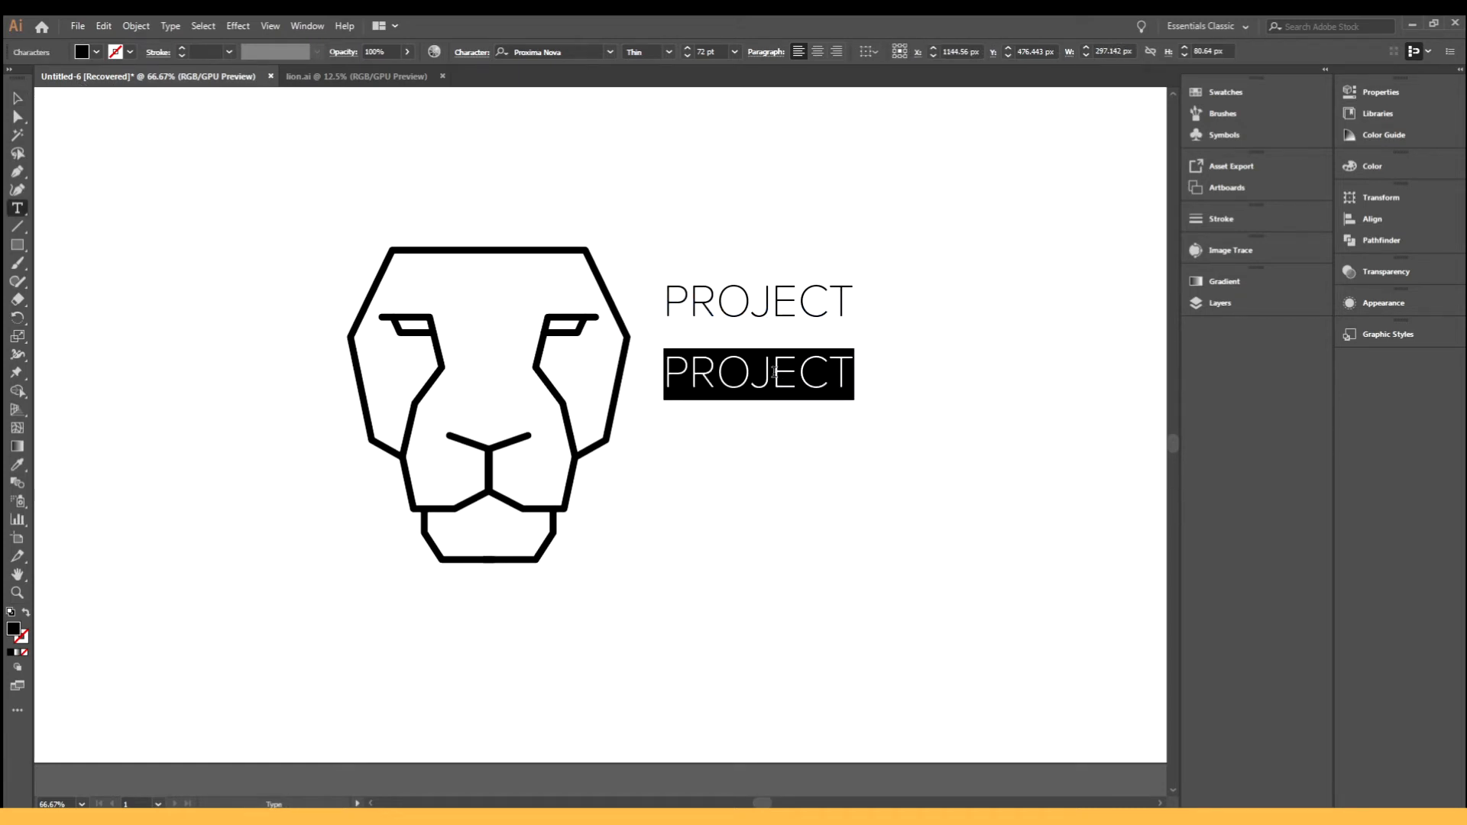
pyautogui.write('LIONESS')
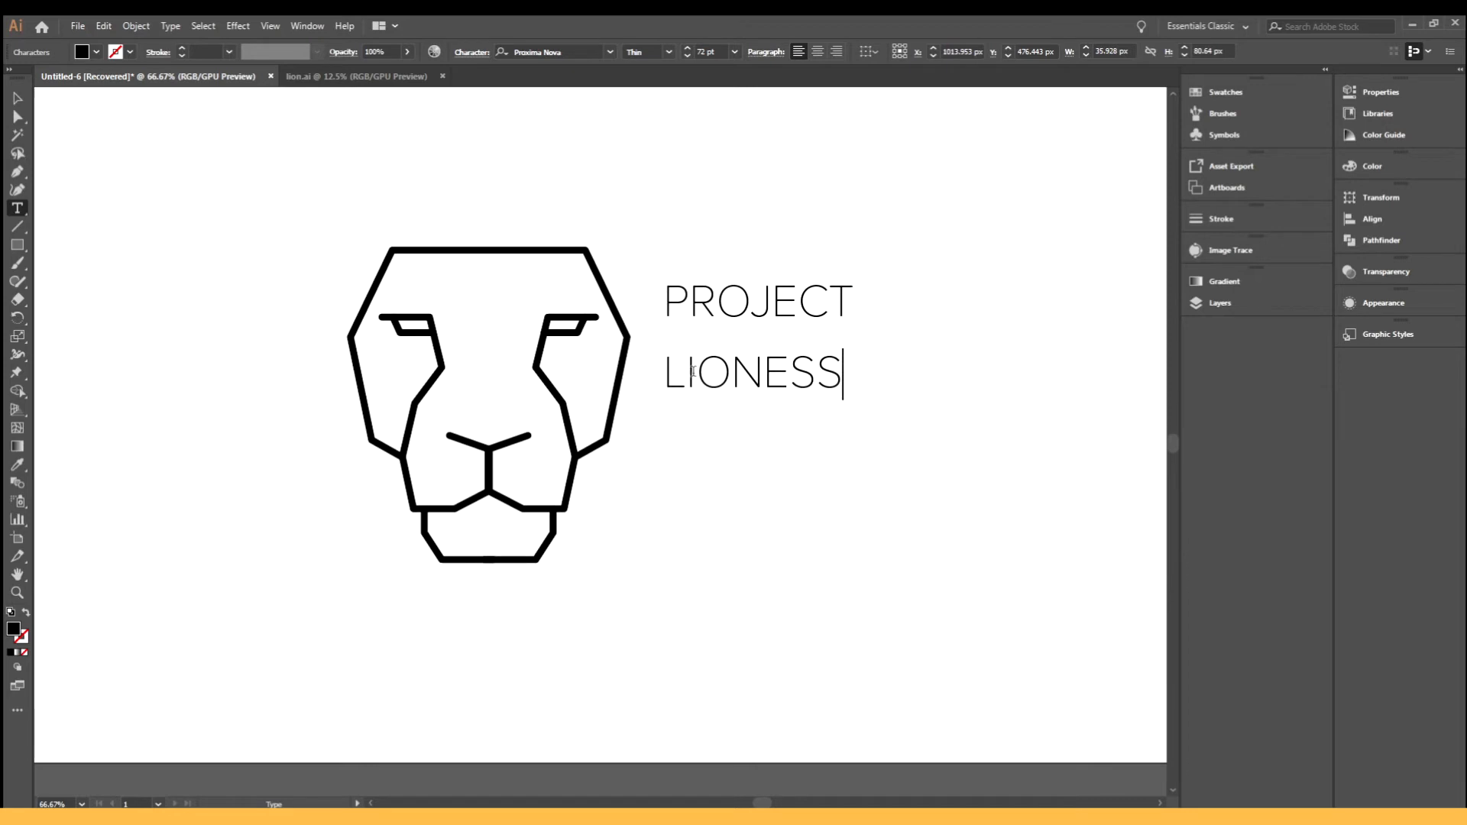
# - Scale both text lines up together to about 144.6 pt and move LIONESS up closer beneath PROJECT
pyautogui.click(16, 99)
pyautogui.moveTo(933, 268); pyautogui.dragTo(673, 474)
pyautogui.moveTo(857, 405); pyautogui.dragTo(1032, 516)
pyautogui.hscroll(5, 766, 413)
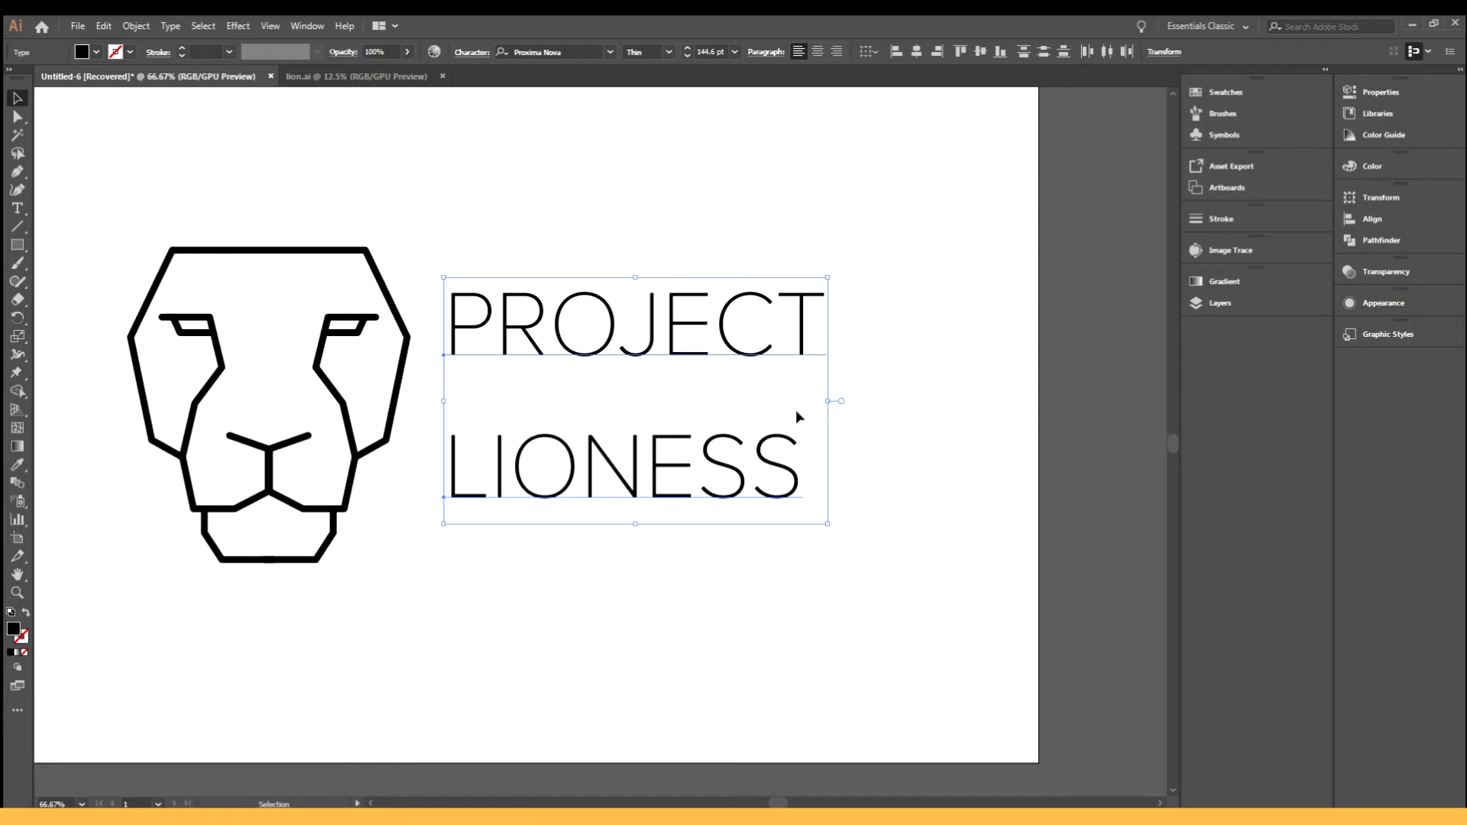
pyautogui.click(984, 406)
pyautogui.moveTo(733, 464); pyautogui.dragTo(733, 415)
pyautogui.click(954, 374)
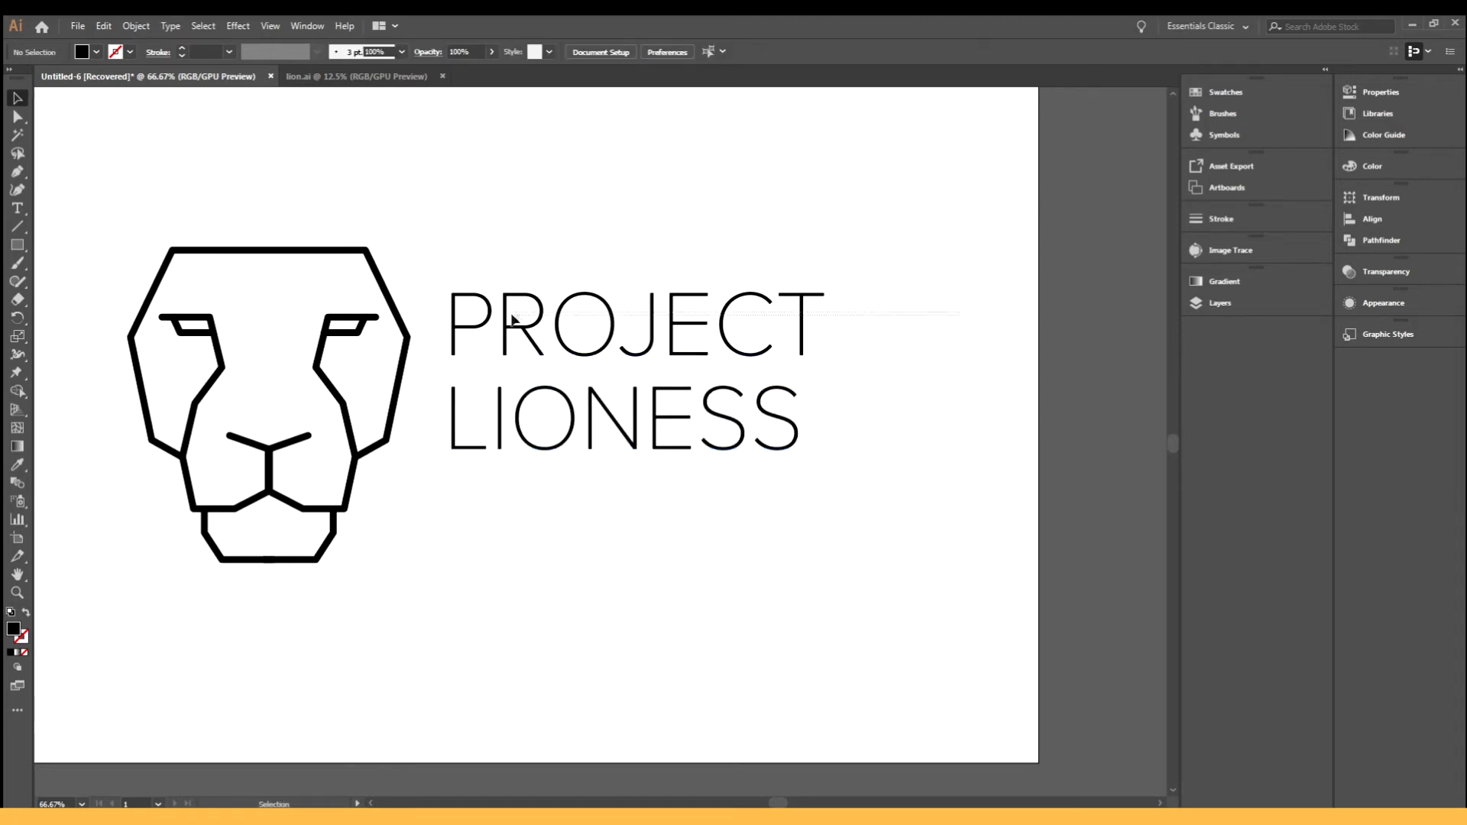
# - Set the font style of PROJECT to Bold and that of LIONESS to Light
pyautogui.click(512, 317)
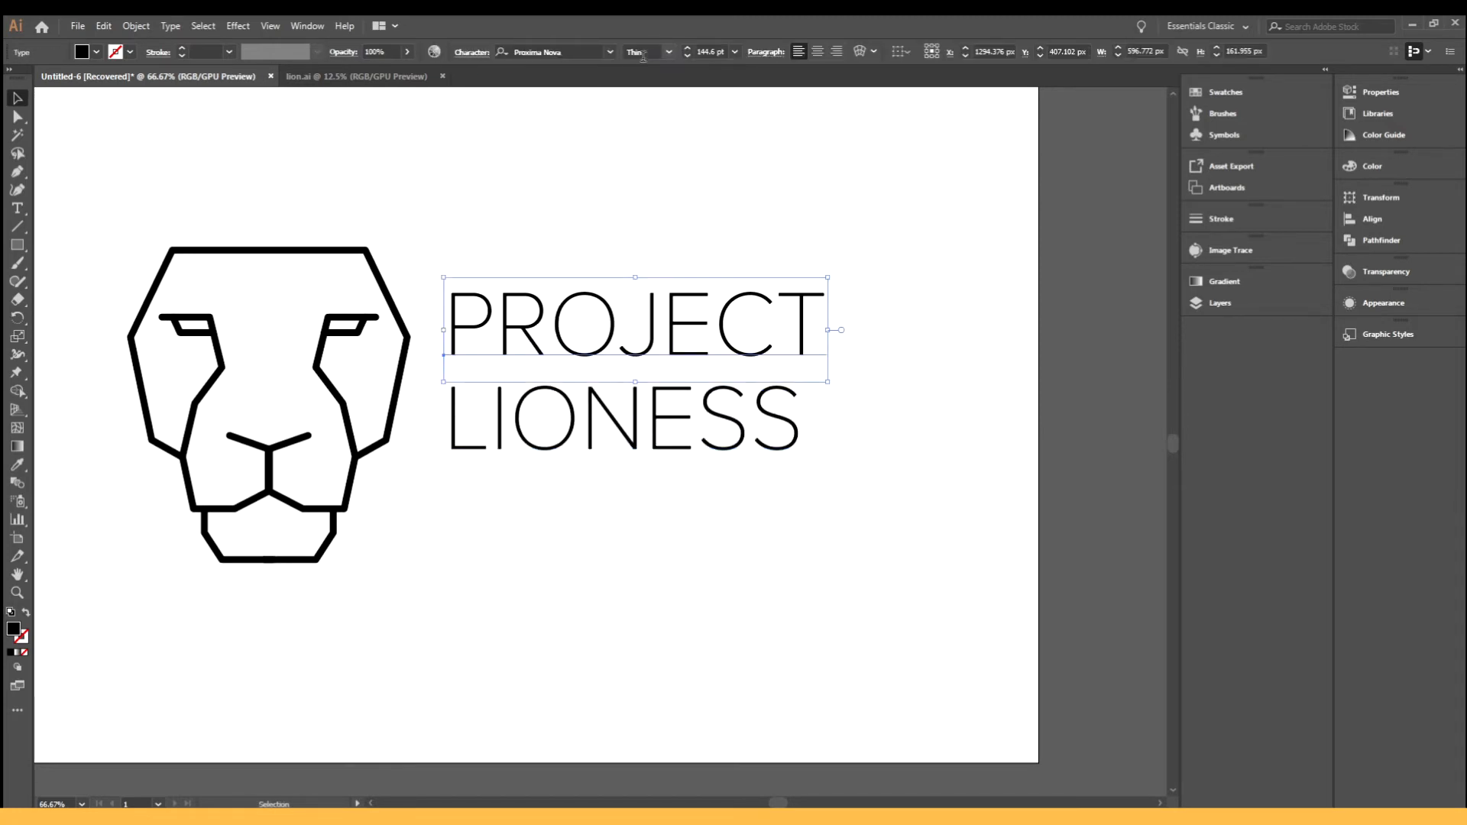
pyautogui.click(669, 52)
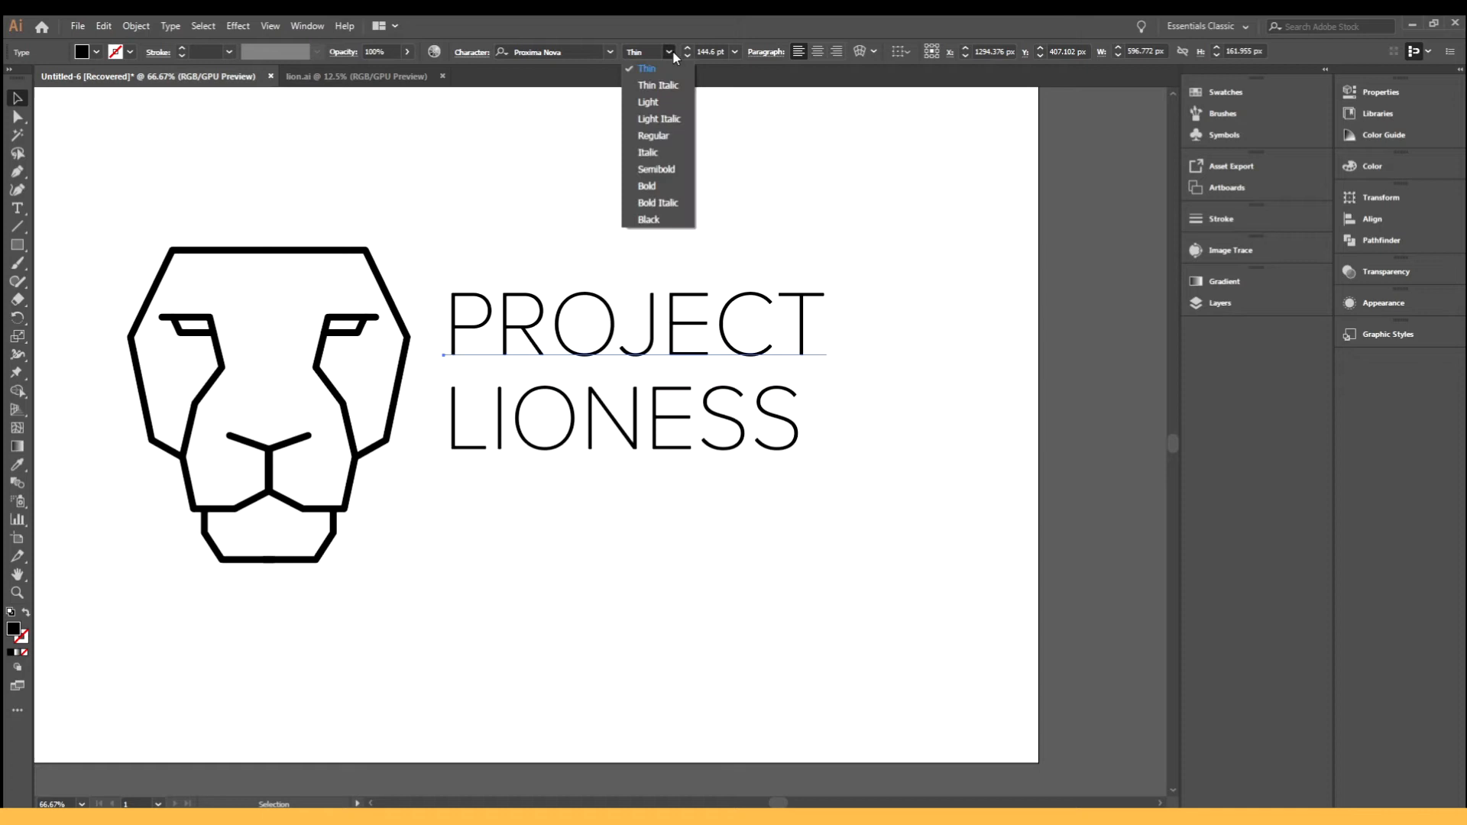
pyautogui.click(647, 186)
pyautogui.click(669, 436)
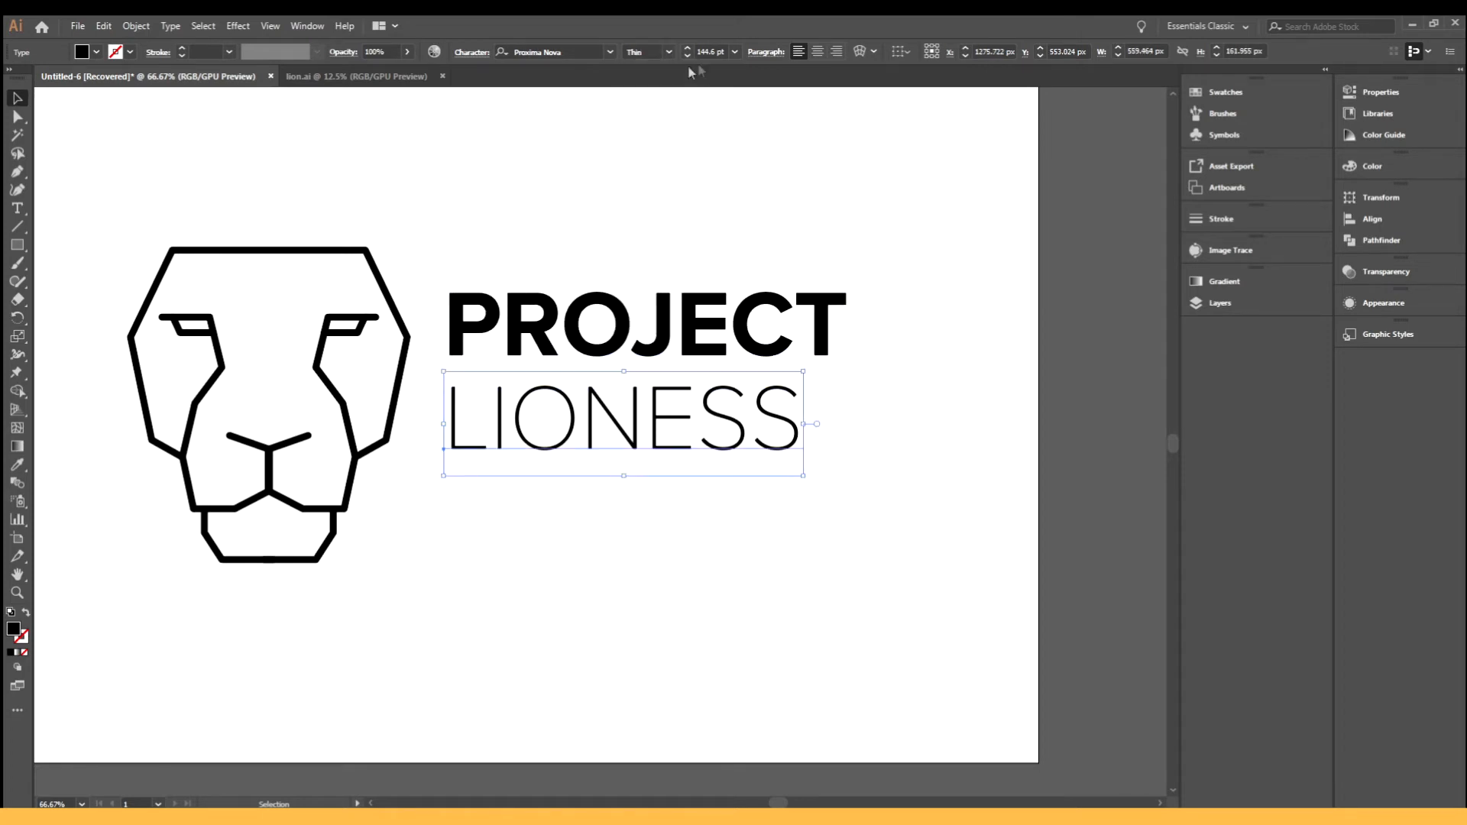
pyautogui.click(669, 52)
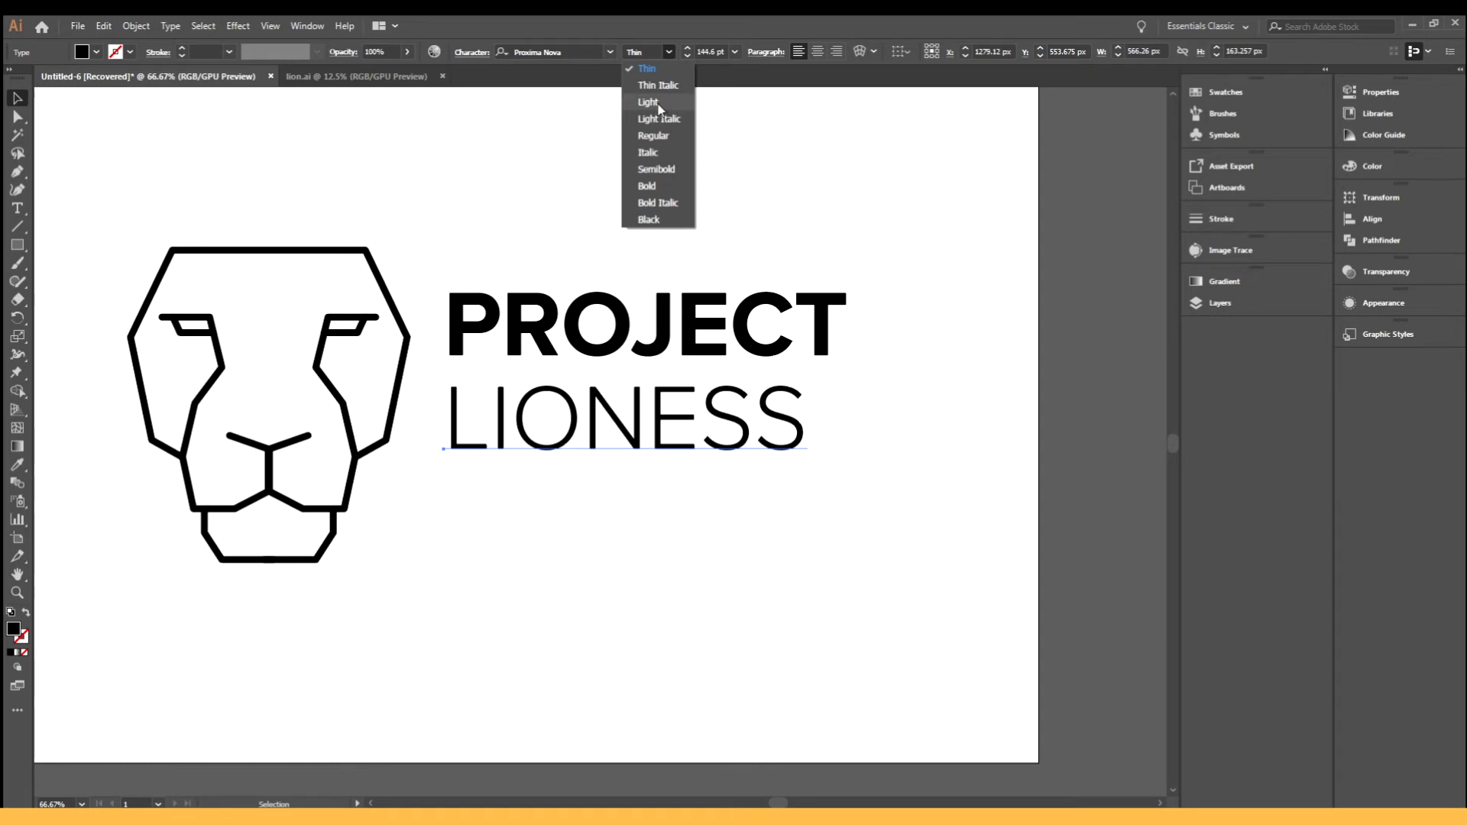
pyautogui.press('Escape')
# - Widen the letter spacing of PROJECT and scale the word down to match the width of LIONESS
pyautogui.click(568, 329)
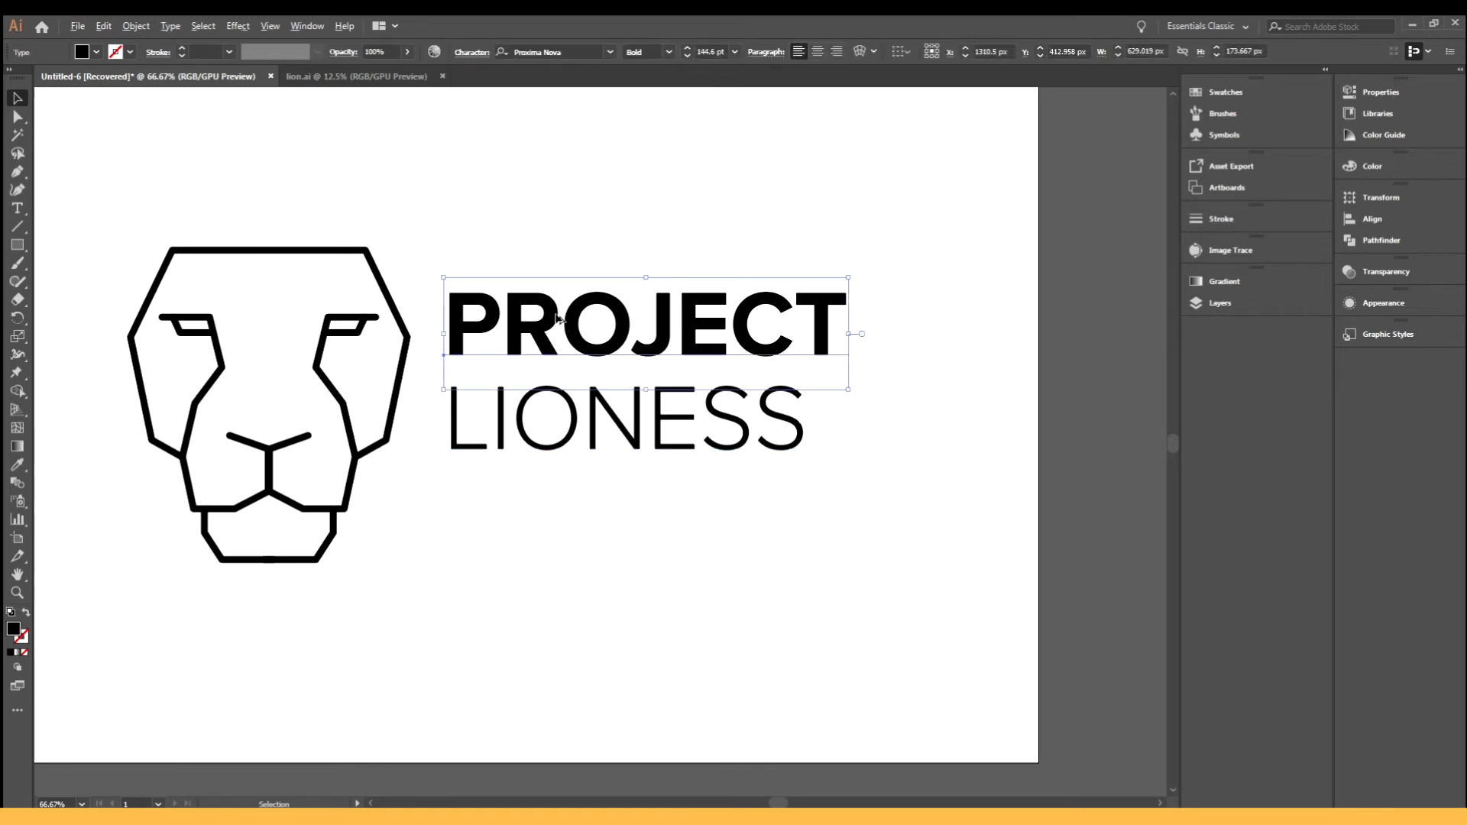
pyautogui.hotkey('alt', 'Right')
pyautogui.hotkey('alt', 'Right')
pyautogui.hotkey('alt', 'Right')
pyautogui.hotkey('alt', 'Right')
pyautogui.hotkey('alt', 'Right')
pyautogui.hotkey('alt', 'Right')
pyautogui.hotkey('alt', 'Right')
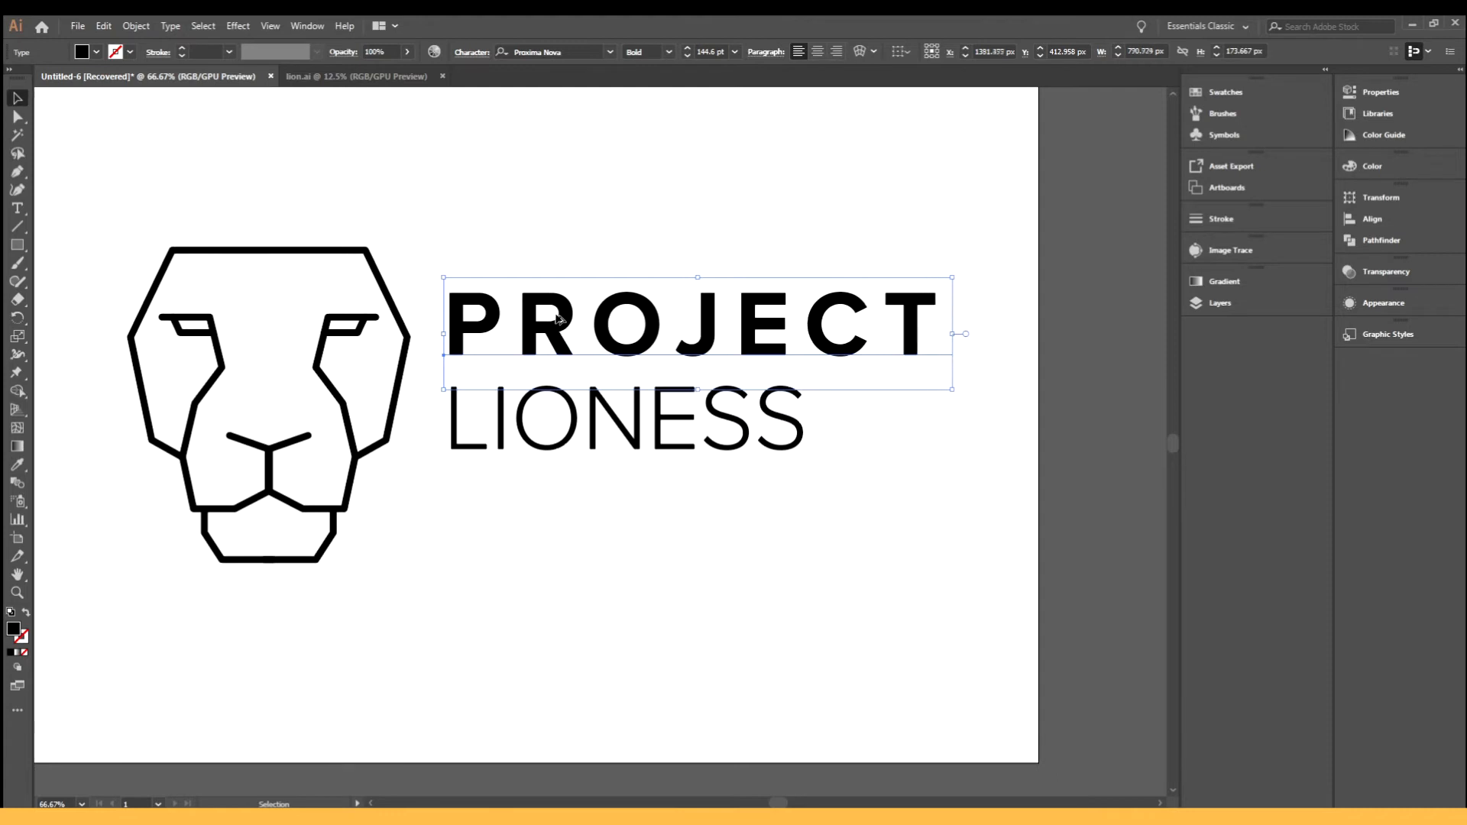
pyautogui.hotkey('alt', 'Right')
pyautogui.hotkey('alt', 'Right')
pyautogui.hotkey('alt', 'Right')
pyautogui.moveTo(996, 278); pyautogui.dragTo(820, 298)
# - Widen the letter spacing of LIONESS and scale the word down to match the width of PROJECT
pyautogui.click(789, 470)
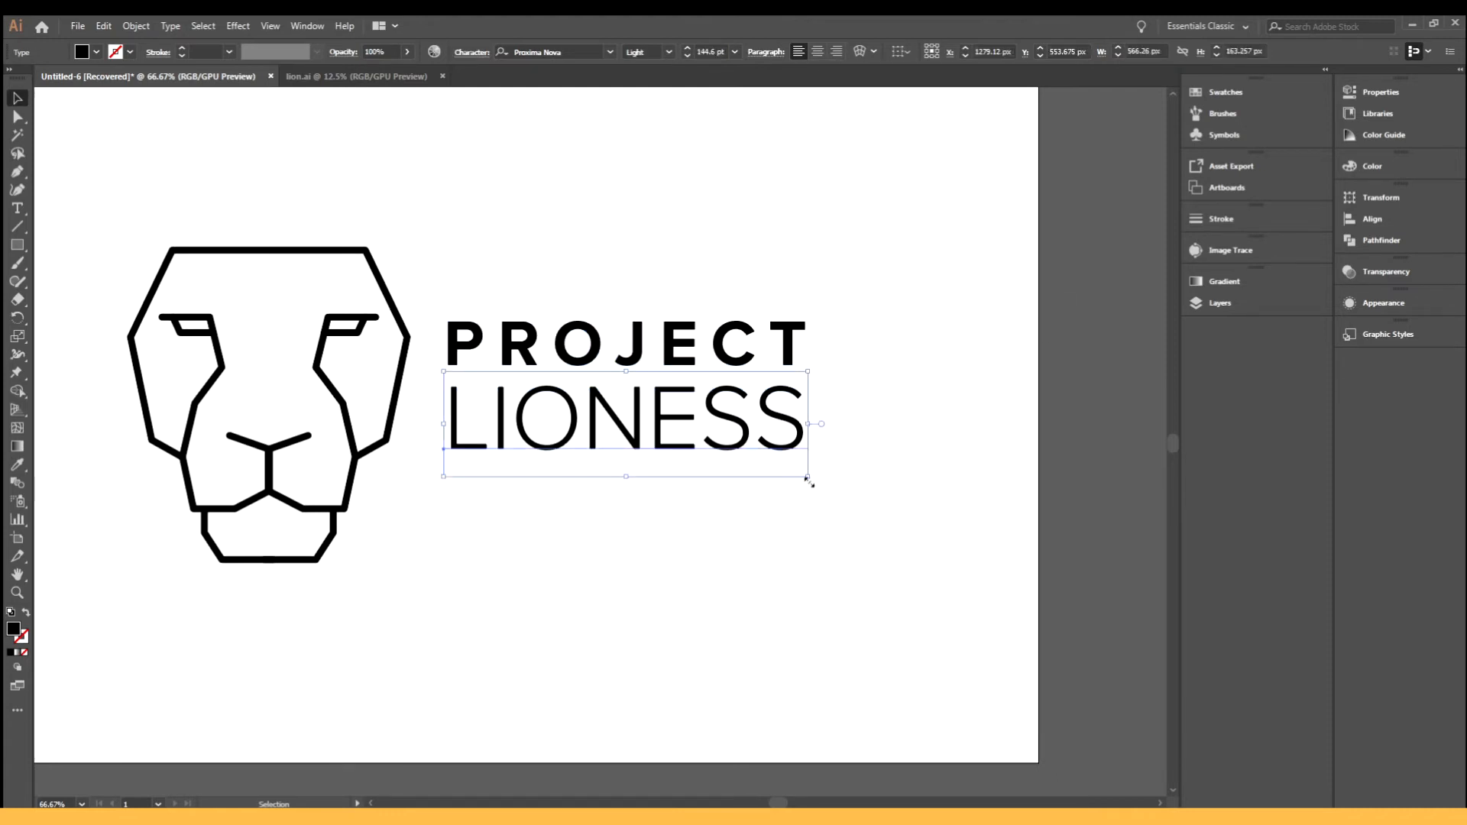
pyautogui.hotkey('alt', 'Right')
pyautogui.hotkey('alt', 'Right')
pyautogui.hotkey('alt', 'Right')
pyautogui.hotkey('alt', 'Right')
pyautogui.hotkey('alt', 'Right')
pyautogui.hotkey('alt', 'Right')
pyautogui.hotkey('alt', 'Right')
pyautogui.hotkey('alt', 'Right')
pyautogui.hotkey('alt', 'Right')
pyautogui.hotkey('alt', 'Right')
pyautogui.hotkey('alt', 'Right')
pyautogui.hotkey('alt', 'Right')
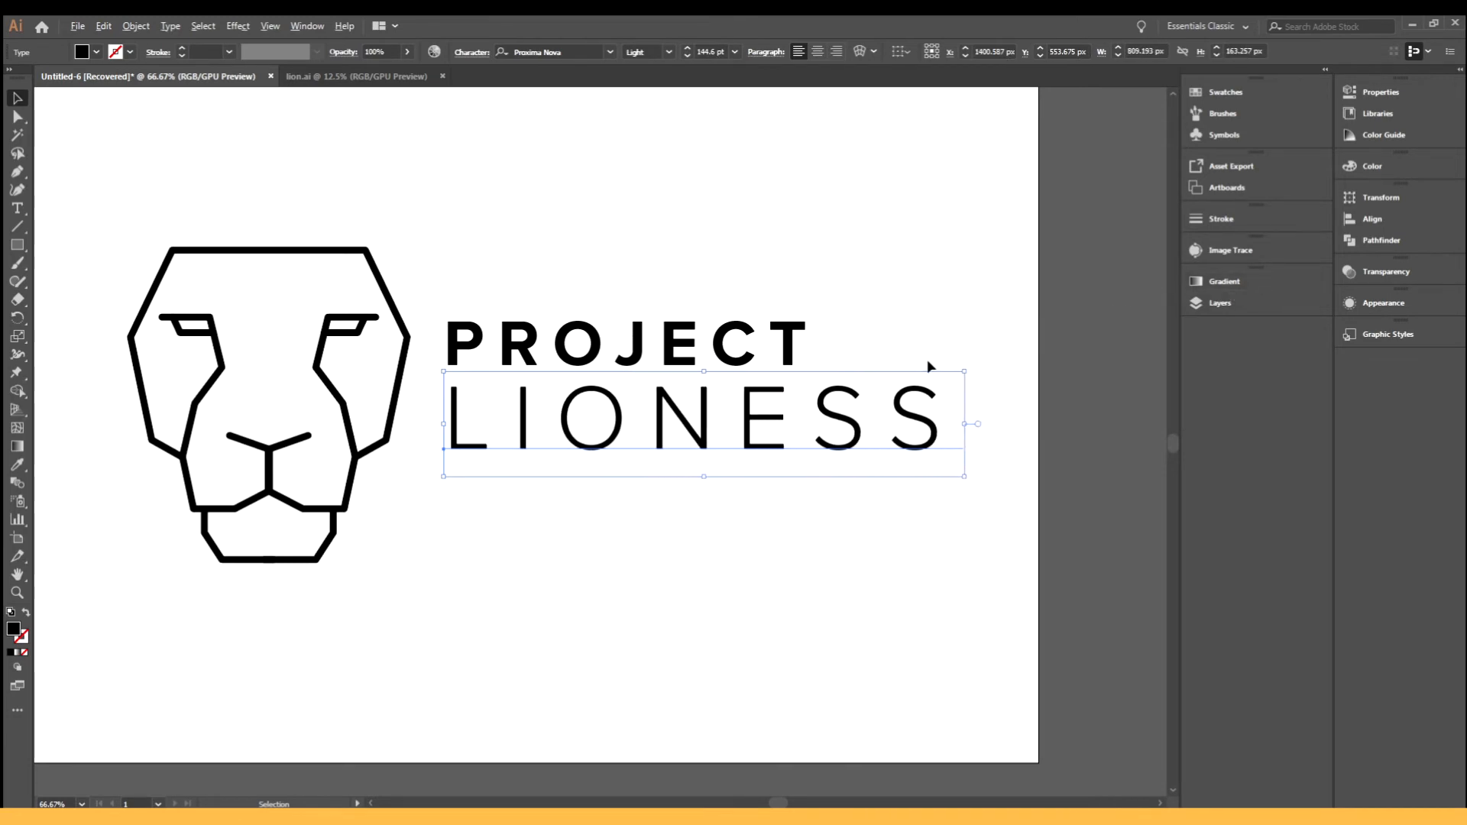
pyautogui.hotkey('alt', 'Right')
pyautogui.hotkey('alt', 'Right')
pyautogui.hotkey('alt', 'Right')
pyautogui.moveTo(995, 481); pyautogui.dragTo(833, 462)
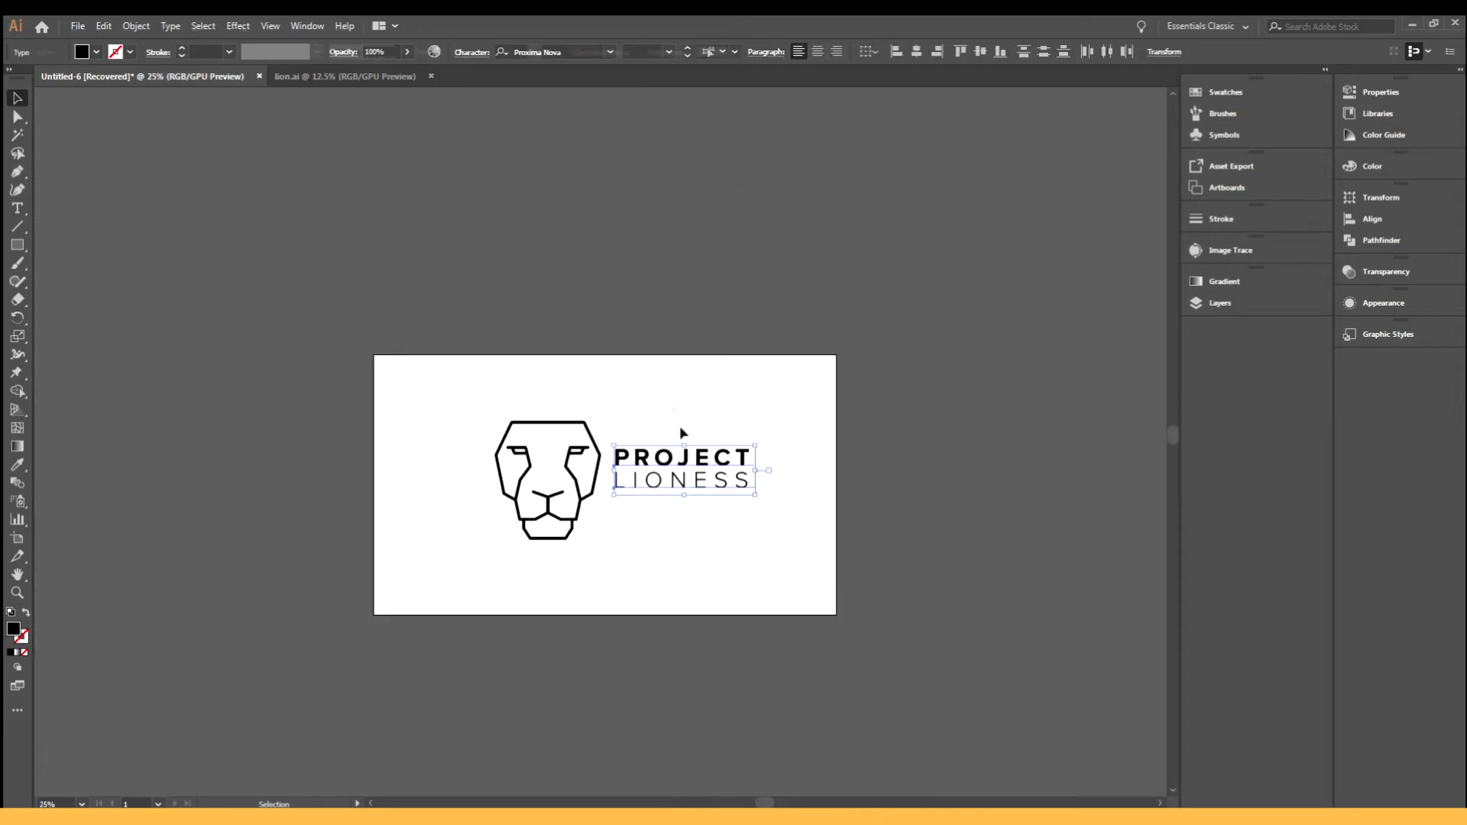
# - Place a copy of the two text lines above the artboard and select the original pair beside the lion
pyautogui.moveTo(685, 391); pyautogui.dragTo(696, 218)
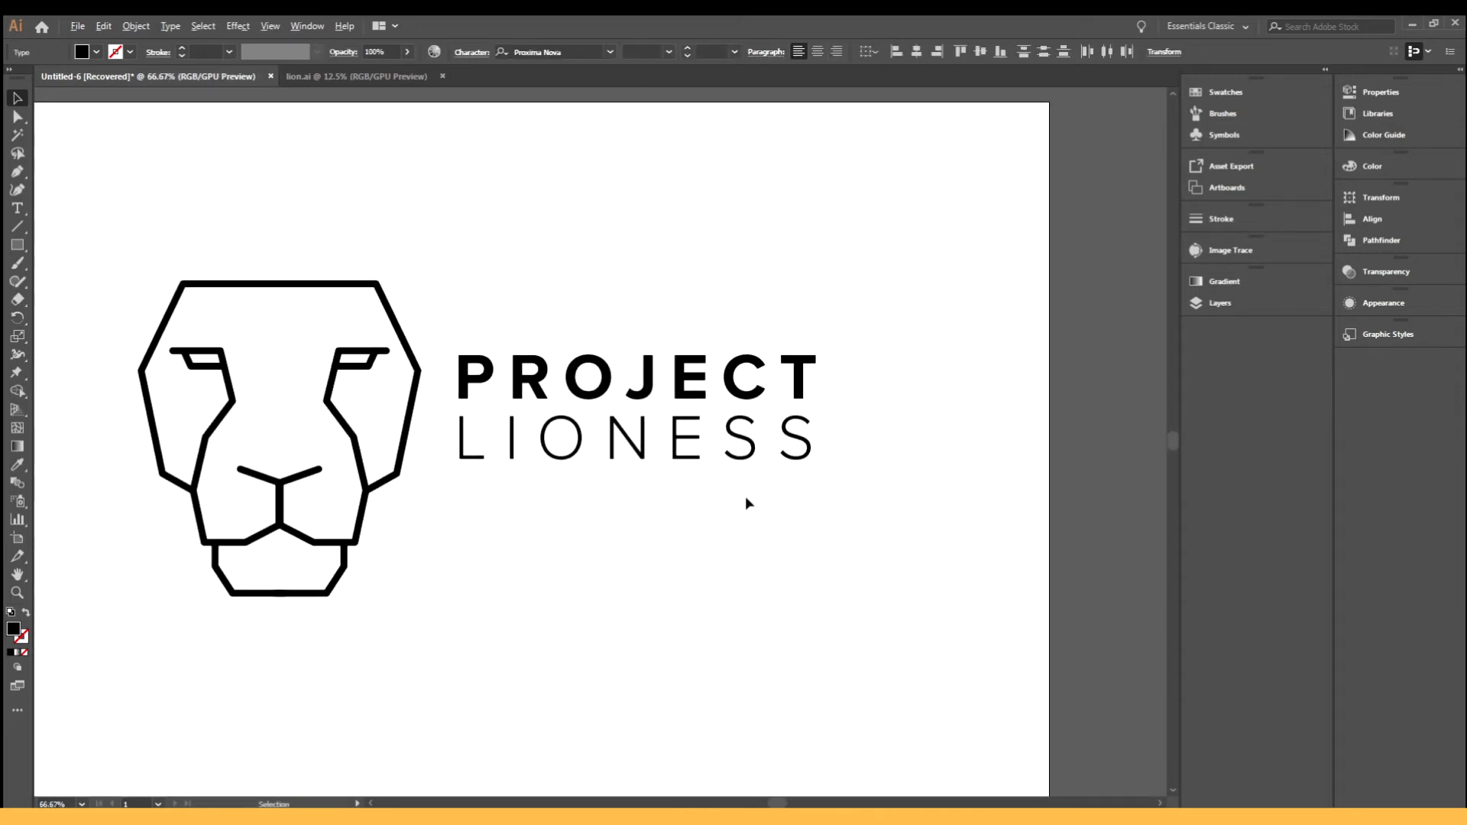
pyautogui.click(640, 422)
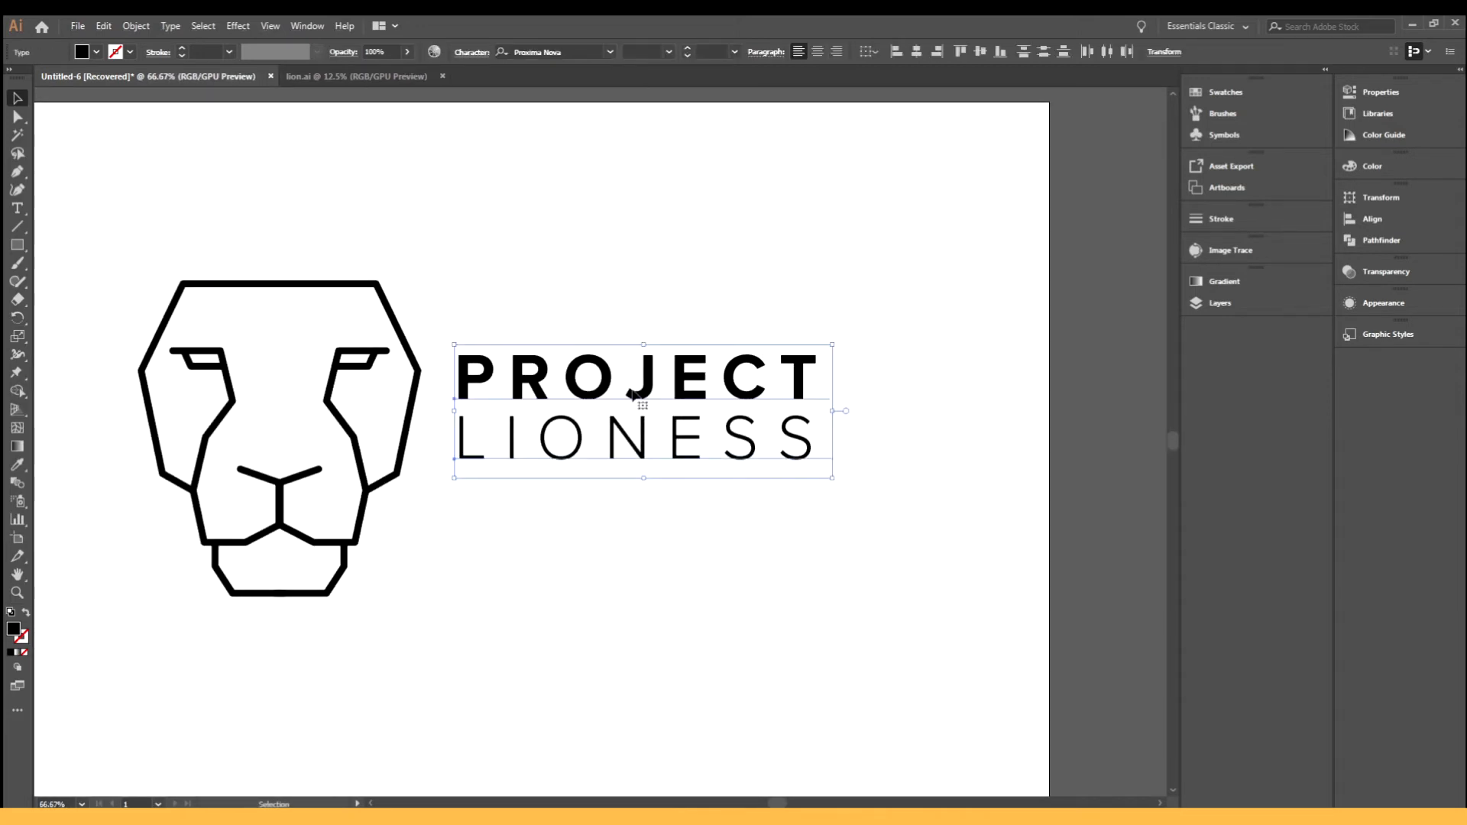
pyautogui.hotkey('ctrl', '-')
pyautogui.scroll(5, 632, 197)
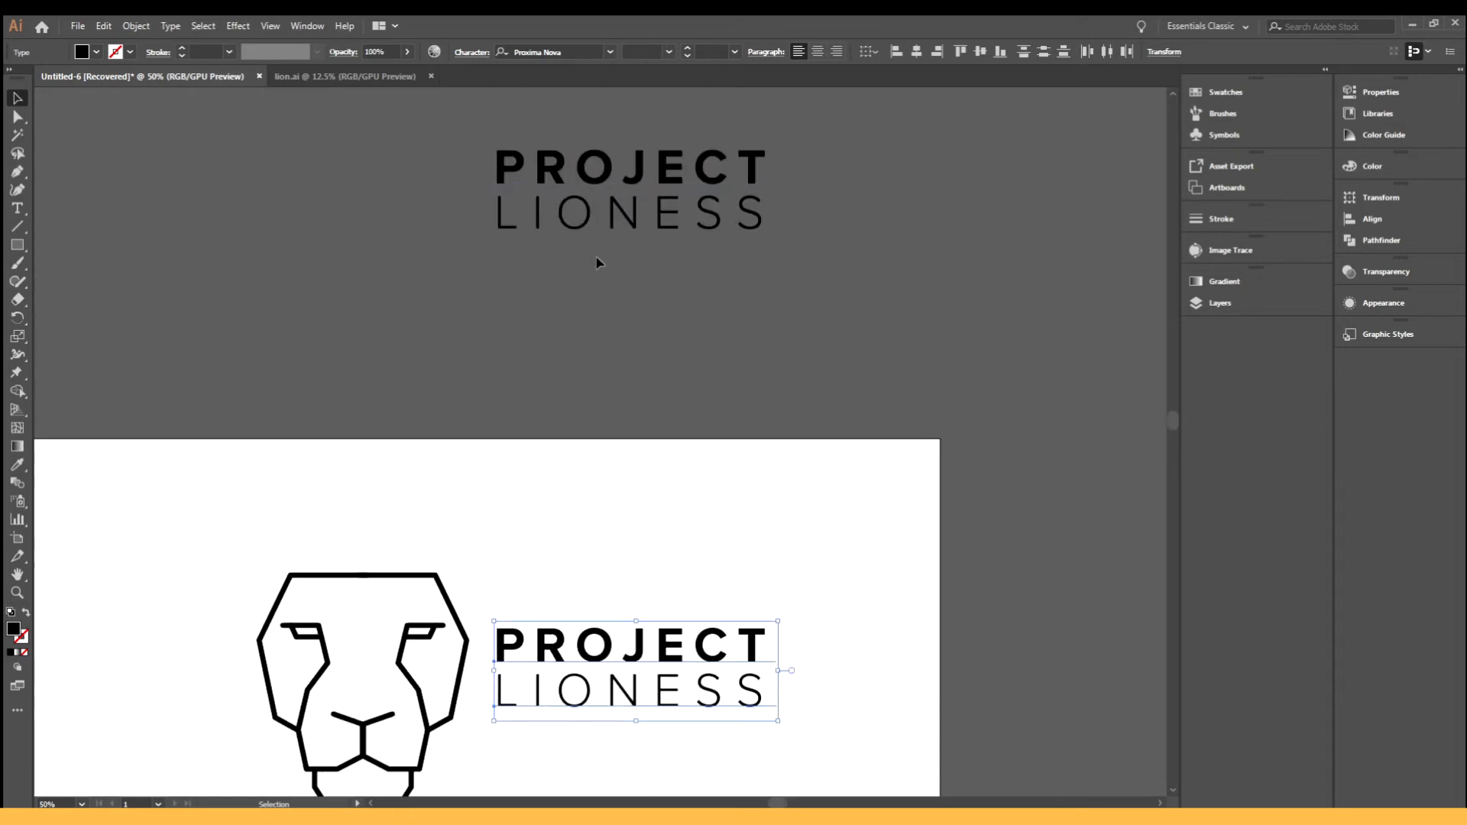
# - Convert the PROJECT LIONESS lettering beside the lion to outlines and select the resulting group
pyautogui.scroll(-3, 575, 347)
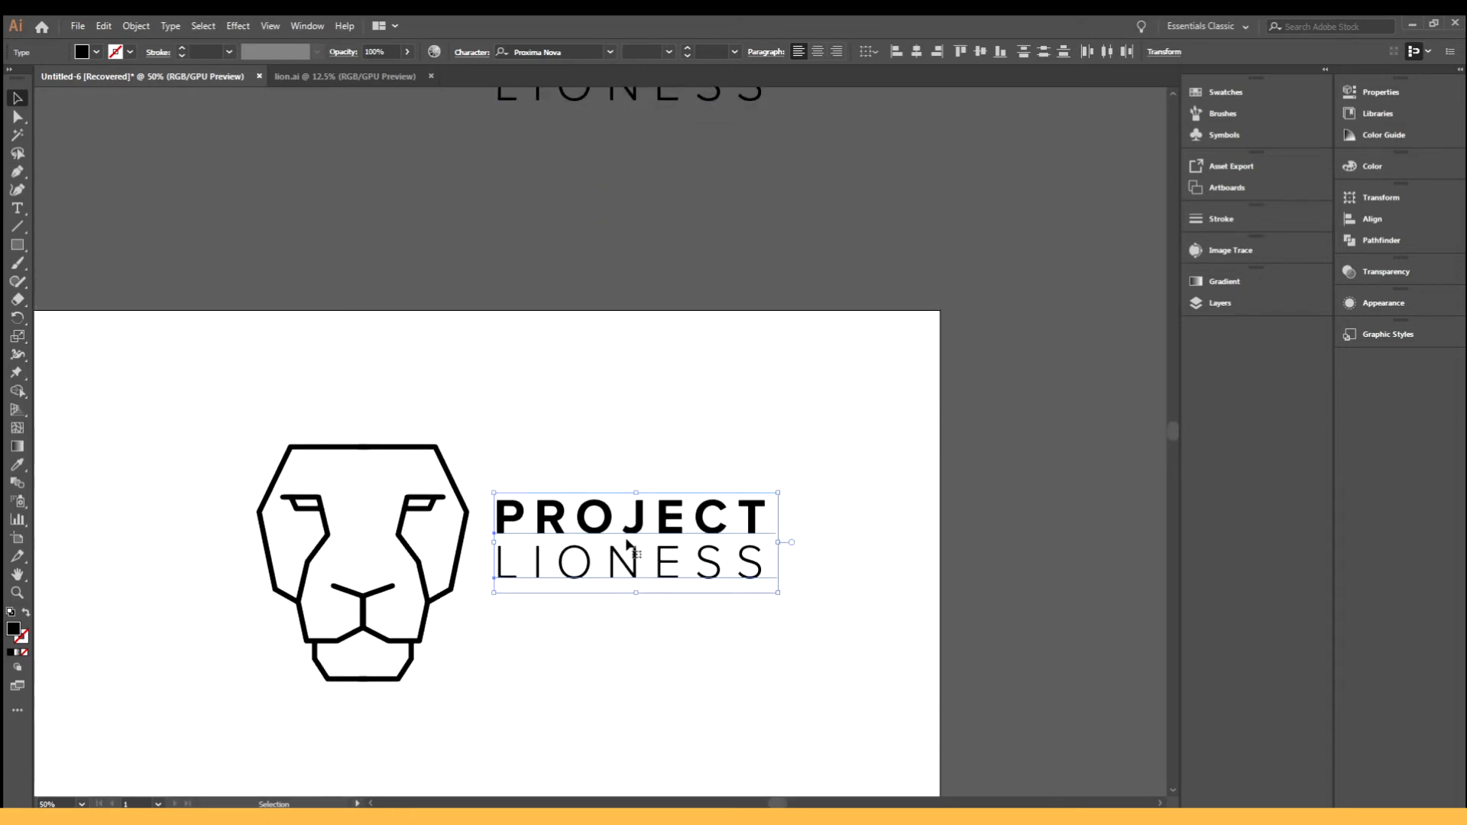
pyautogui.rightClick(641, 514)
pyautogui.click(717, 615)
pyautogui.click(555, 538)
pyautogui.scroll(2, 539, 515)
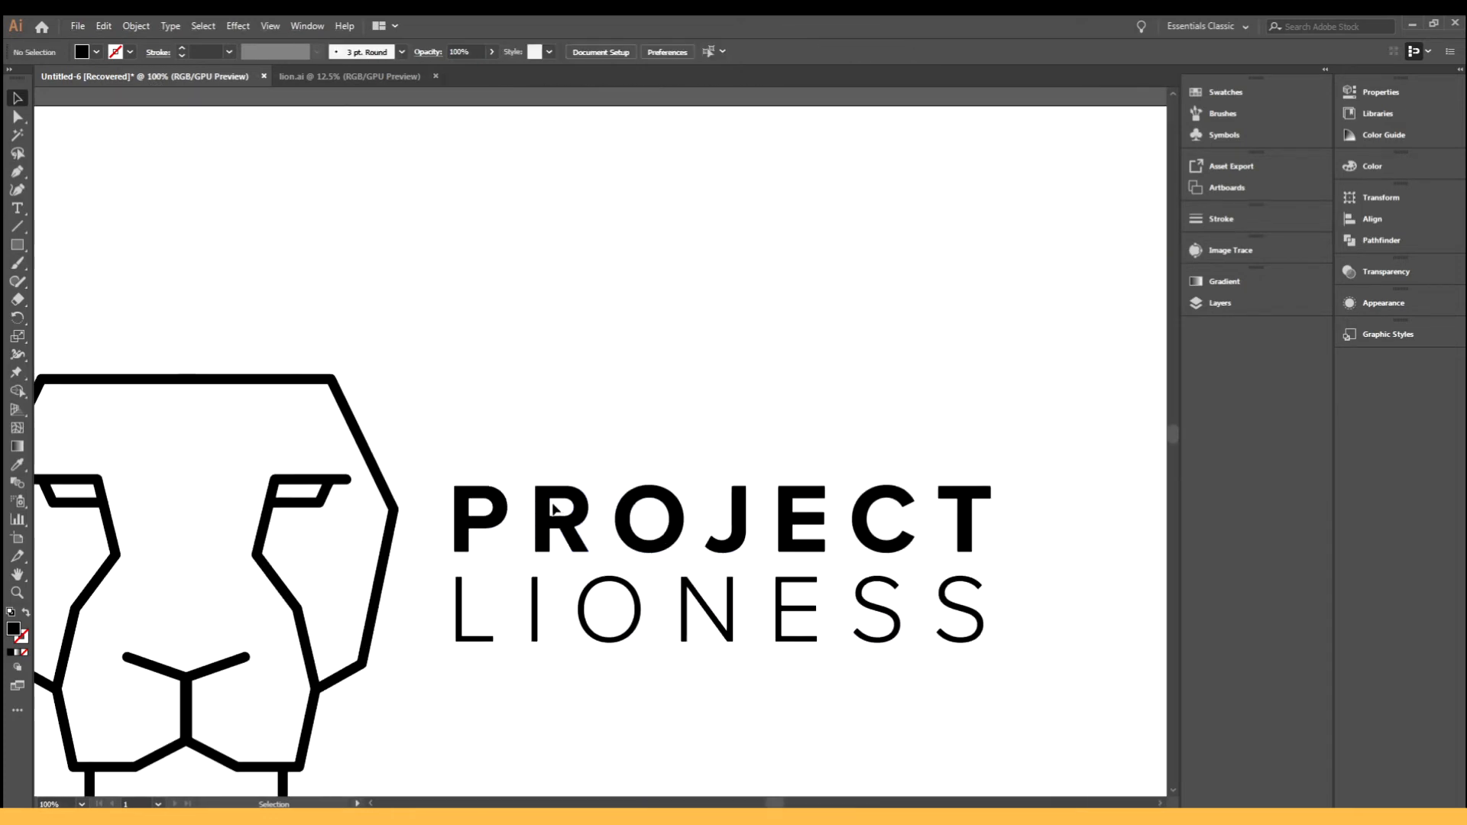
pyautogui.click(555, 510)
pyautogui.scroll(-2, 649, 655)
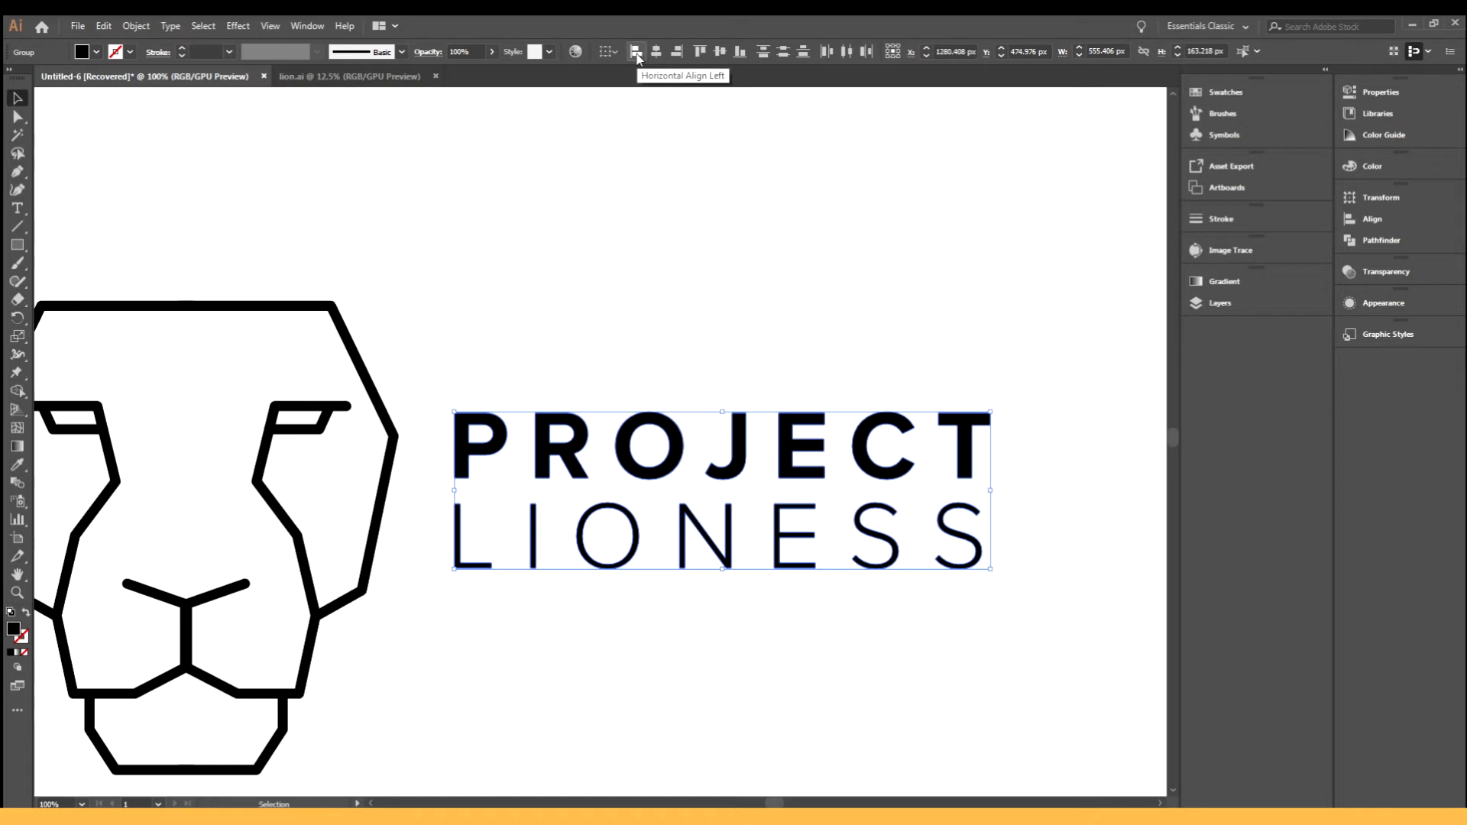
# - Extend the LIONESS outlines so their right edge lines up with the right edge of PROJECT
pyautogui.click(1041, 415)
pyautogui.click(981, 506)
pyautogui.moveTo(982, 502)
pyautogui.mouseDown()
pyautogui.moveTo(970, 505)
pyautogui.moveTo(989, 483)
pyautogui.moveTo(992, 497)
pyautogui.mouseUp()
pyautogui.click(1033, 394)
pyautogui.scroll(-2, 1033, 396)
pyautogui.hscroll(2, 1031, 401)
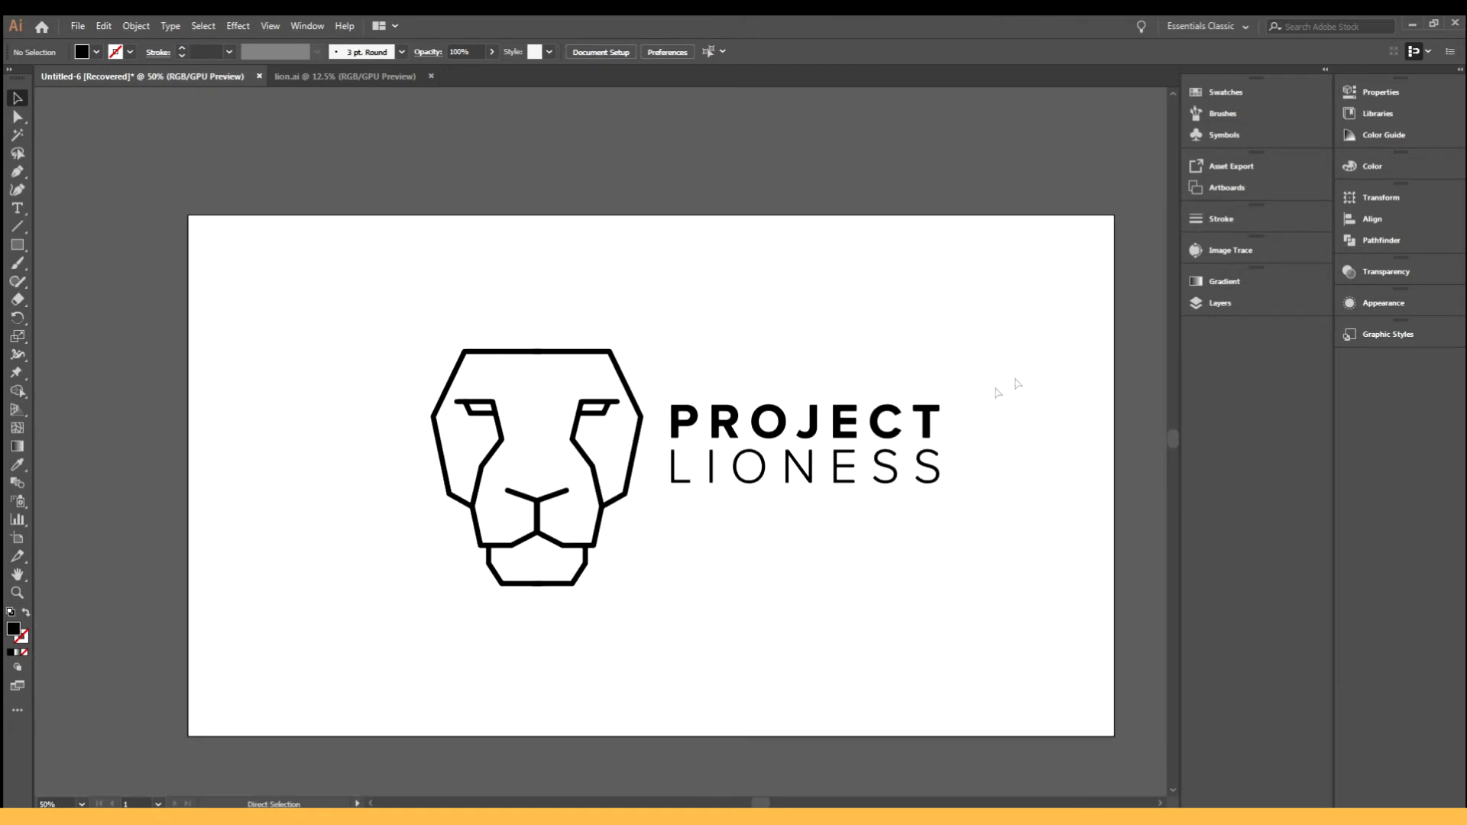
# - Place a copy of the lion line drawing above the artboard, beside the spare lettering
pyautogui.moveTo(1016, 383); pyautogui.dragTo(735, 548)
pyautogui.press('a')
pyautogui.press('v')
pyautogui.click(831, 532)
pyautogui.moveTo(658, 662); pyautogui.dragTo(655, 658)
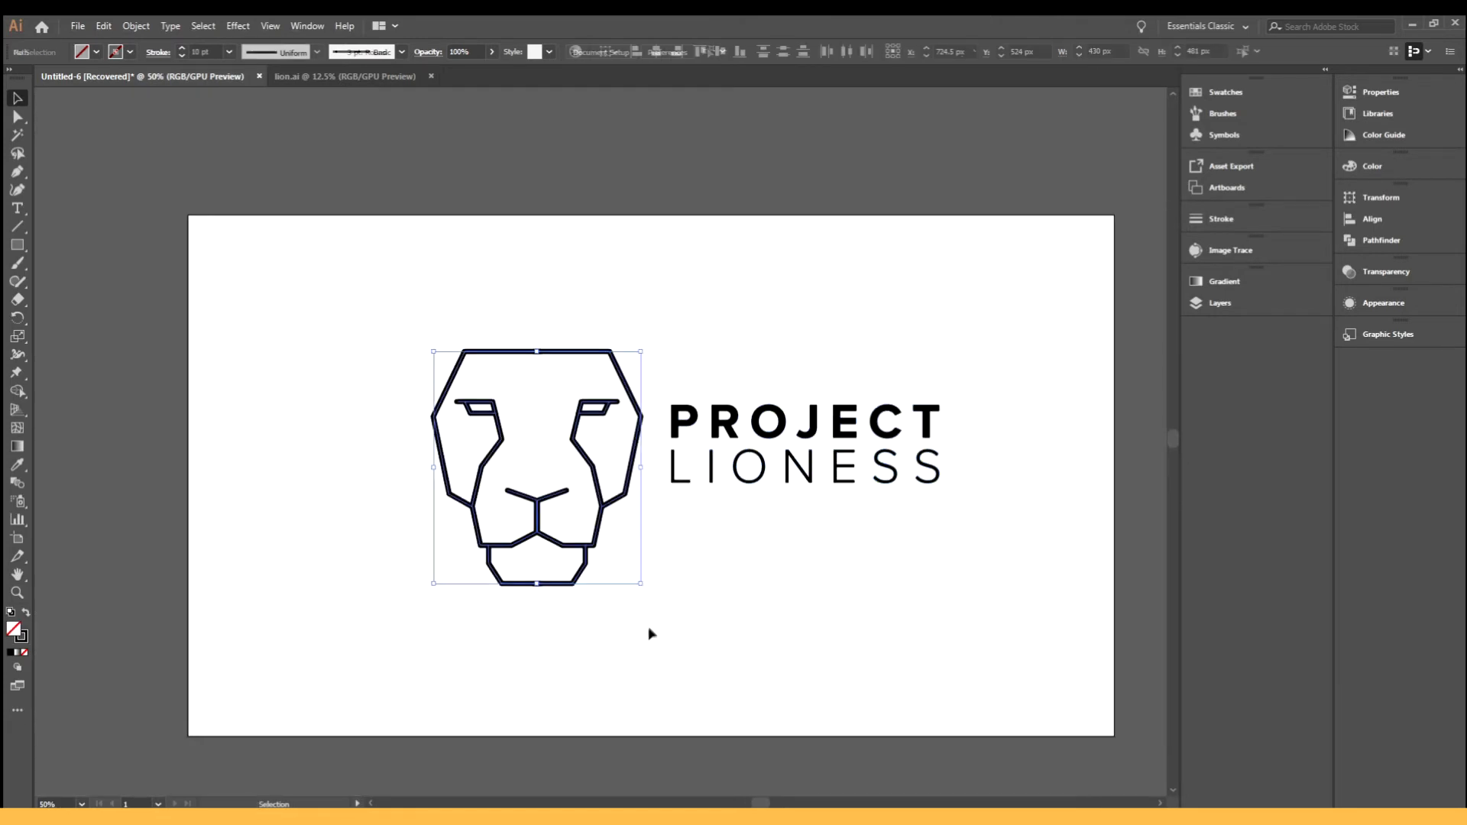
pyautogui.scroll(-1, 630, 607)
pyautogui.moveTo(601, 572); pyautogui.dragTo(602, 239)
pyautogui.click(653, 262)
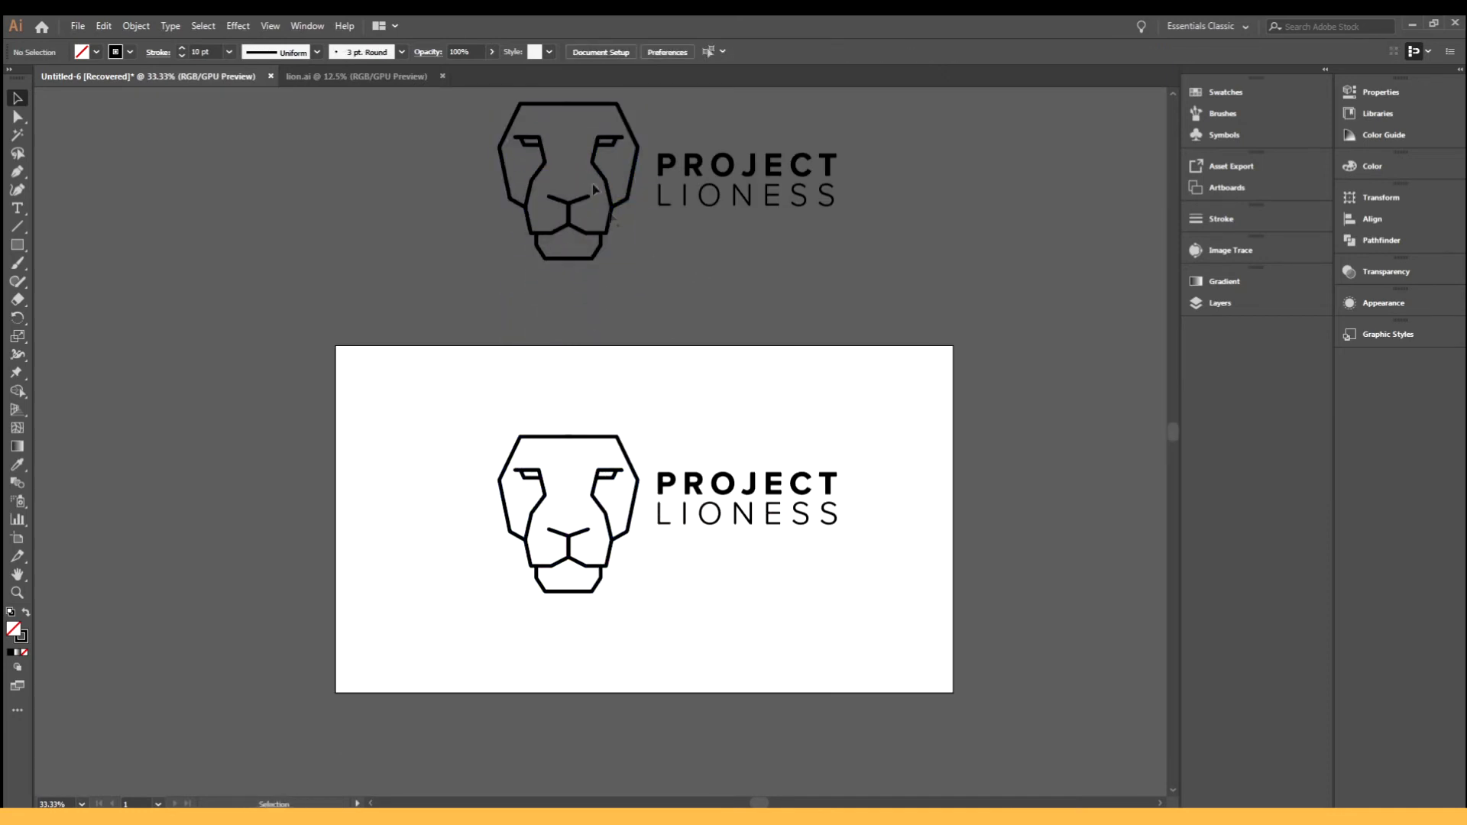
# - Expand the fill and stroke of the lion drawing on the artboard
pyautogui.scroll(1, 579, 567)
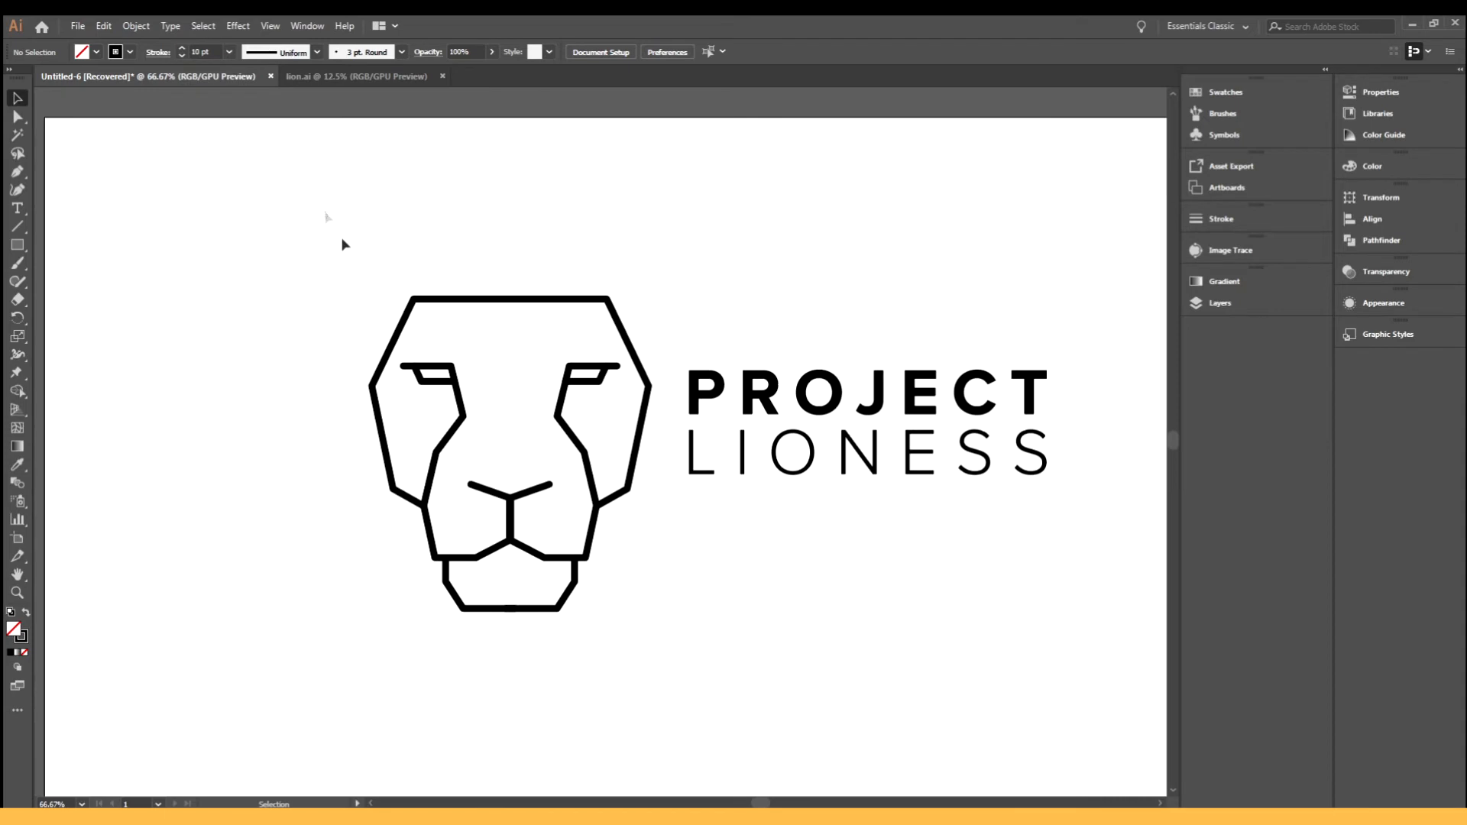
pyautogui.moveTo(645, 681); pyautogui.dragTo(661, 669)
pyautogui.click(138, 25)
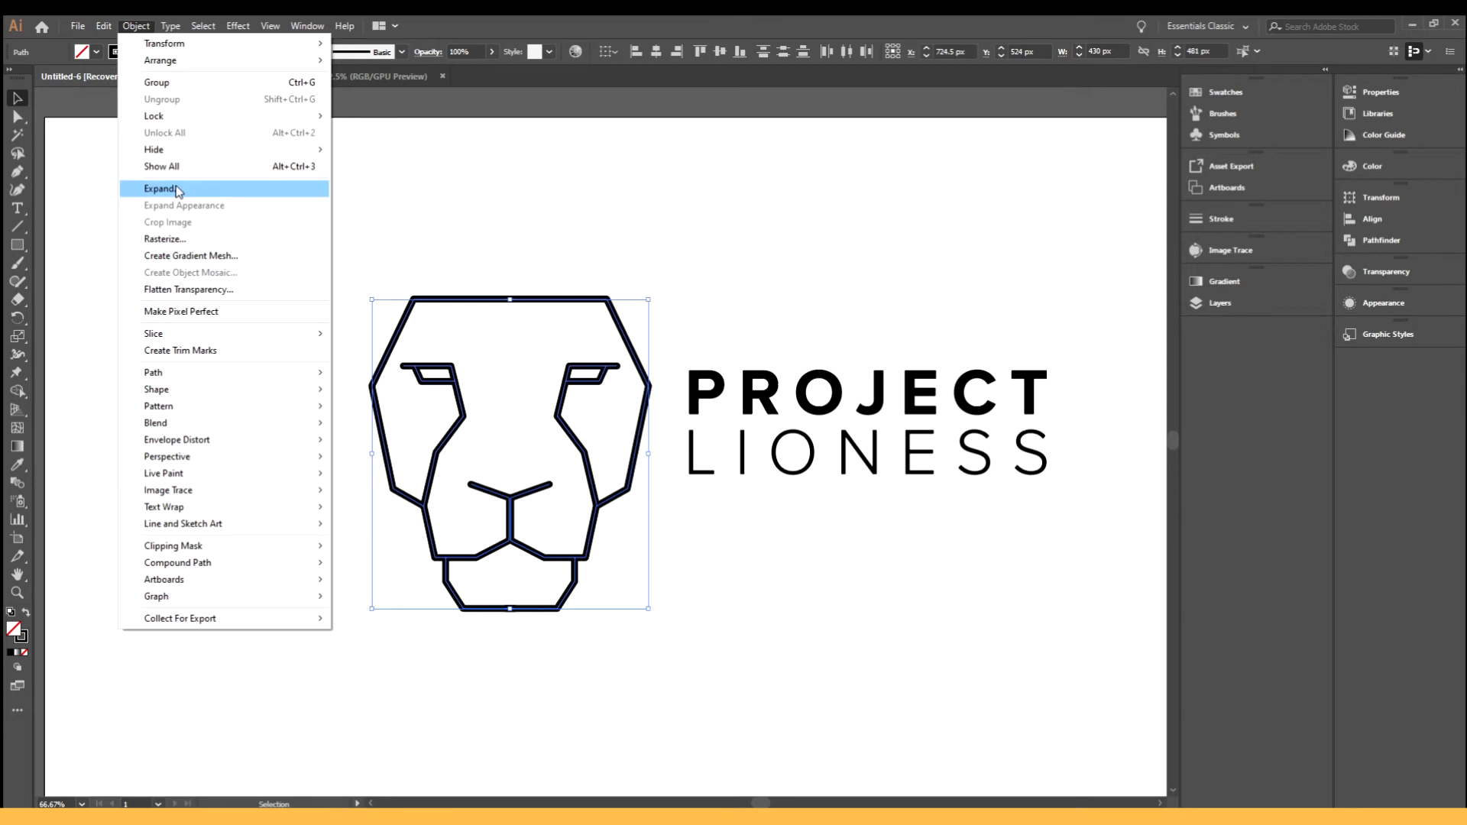
pyautogui.click(162, 189)
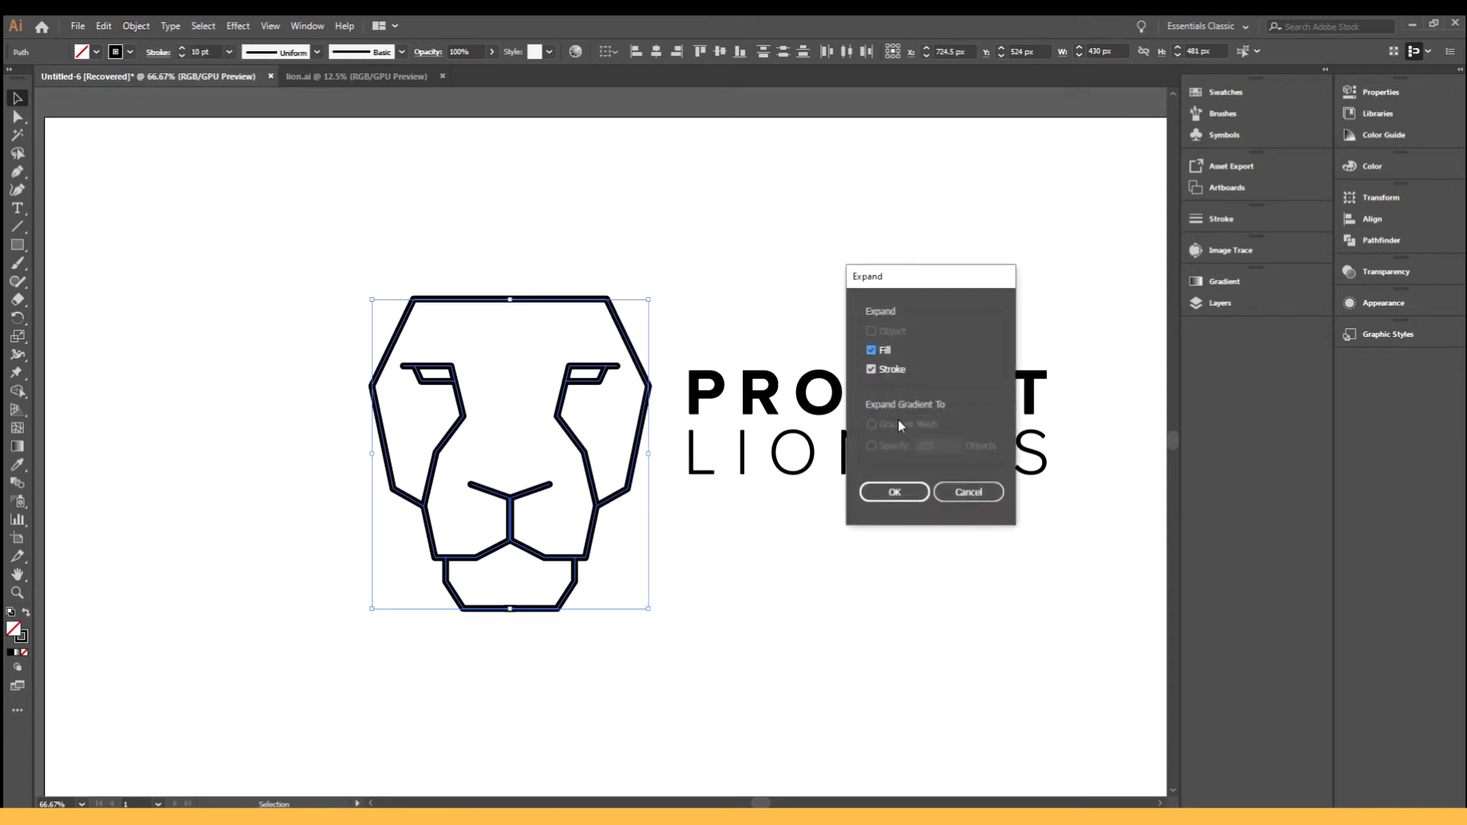
pyautogui.click(897, 492)
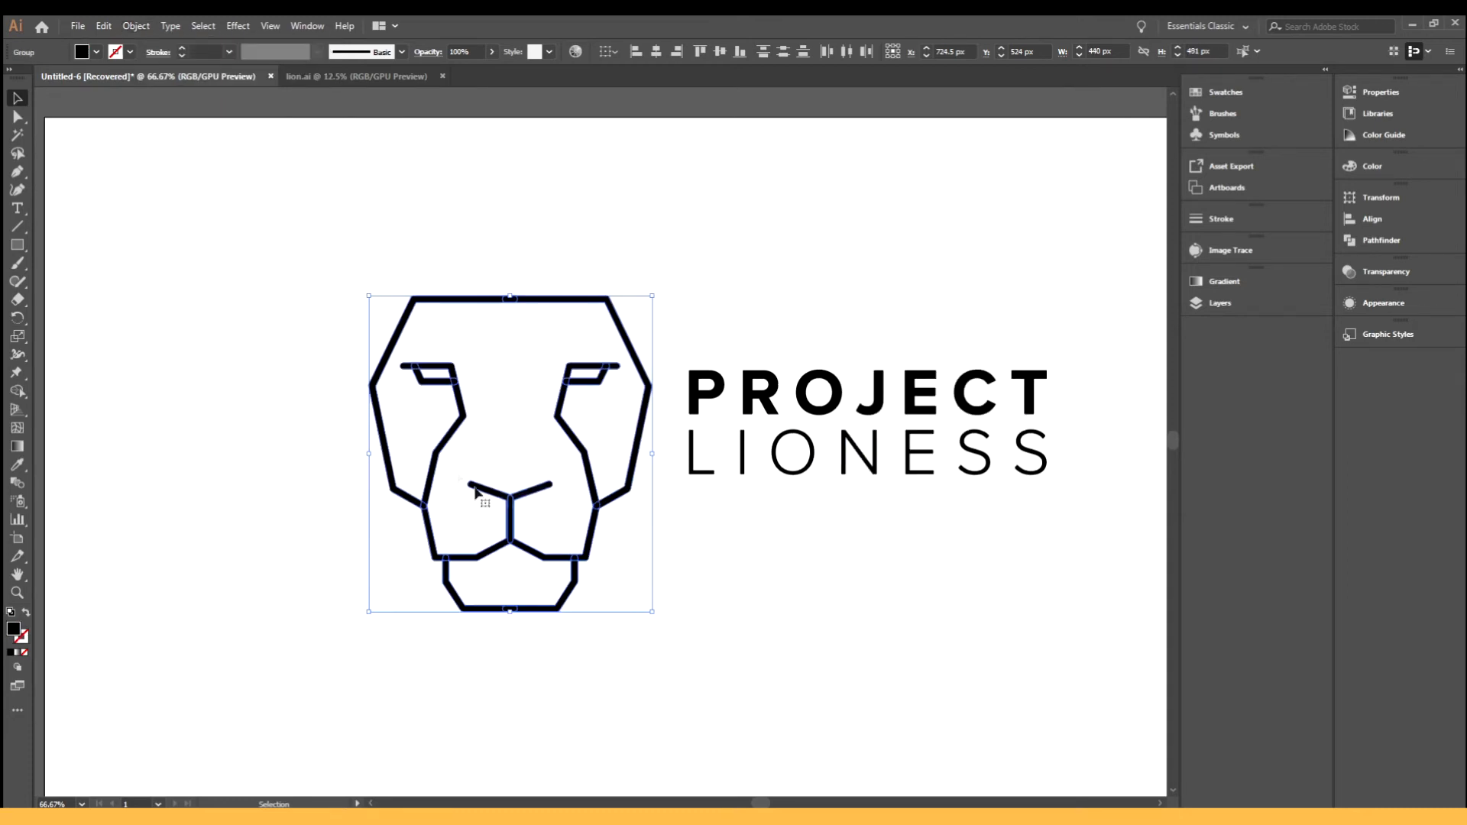
pyautogui.click(515, 262)
# - Group all expanded parts of the lion on the artboard into one object
pyautogui.moveTo(461, 410); pyautogui.dragTo(488, 417)
pyautogui.hotkey('ctrl', 'z')
pyautogui.click(301, 268)
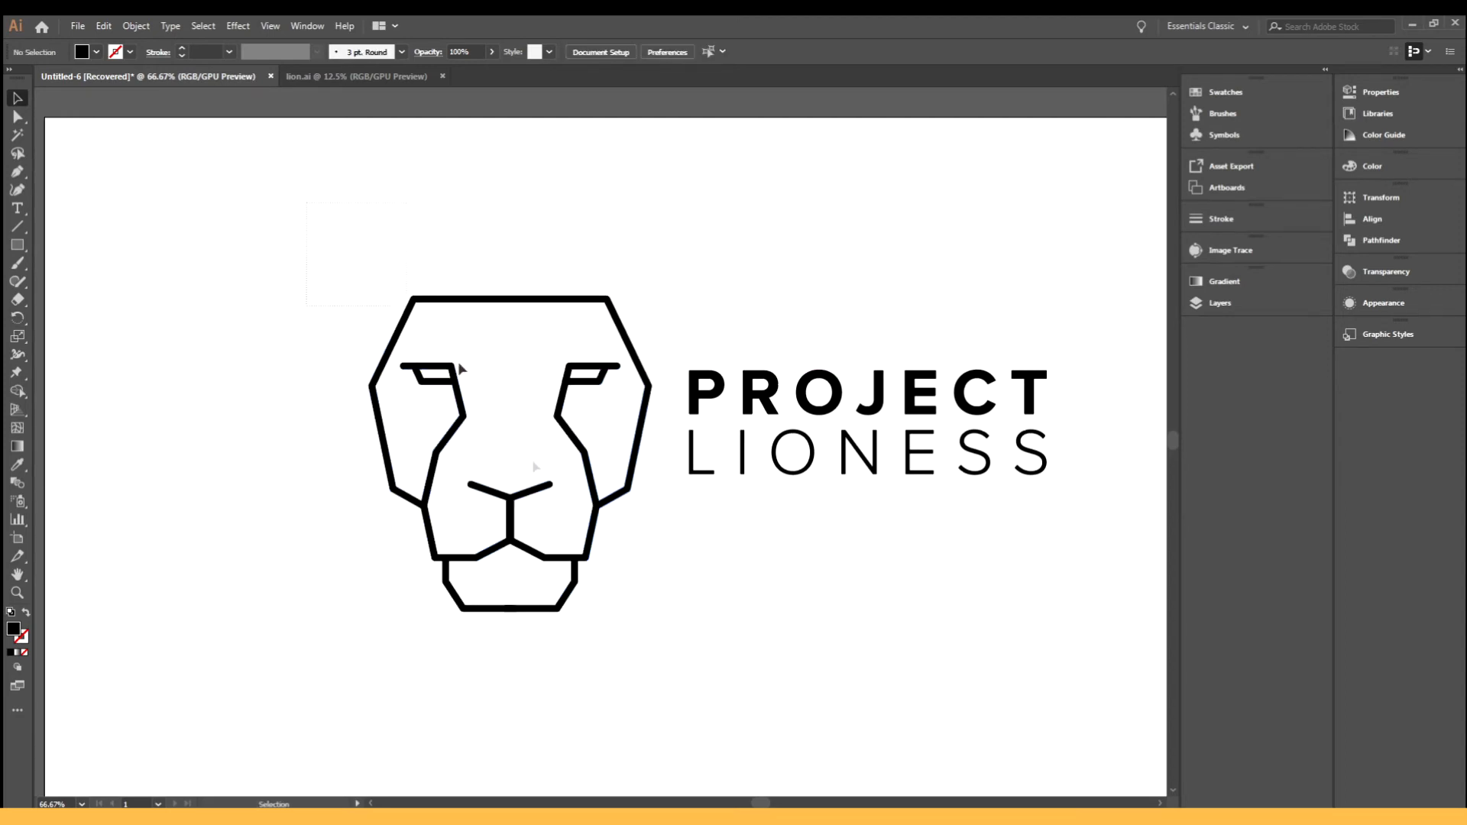
pyautogui.moveTo(653, 643); pyautogui.dragTo(662, 551)
pyautogui.click(684, 560)
# - Try moving the lion and the lettering as separate groups, and undo both moves
pyautogui.moveTo(590, 469); pyautogui.dragTo(492, 479)
pyautogui.hotkey('ctrl', 'z')
pyautogui.click(675, 548)
pyautogui.moveTo(713, 405); pyautogui.dragTo(717, 327)
pyautogui.hotkey('ctrl', 'z')
# - Centre the lettering vertically against the lion and move the whole logo to the middle of the artboard
pyautogui.moveTo(802, 278); pyautogui.dragTo(527, 447)
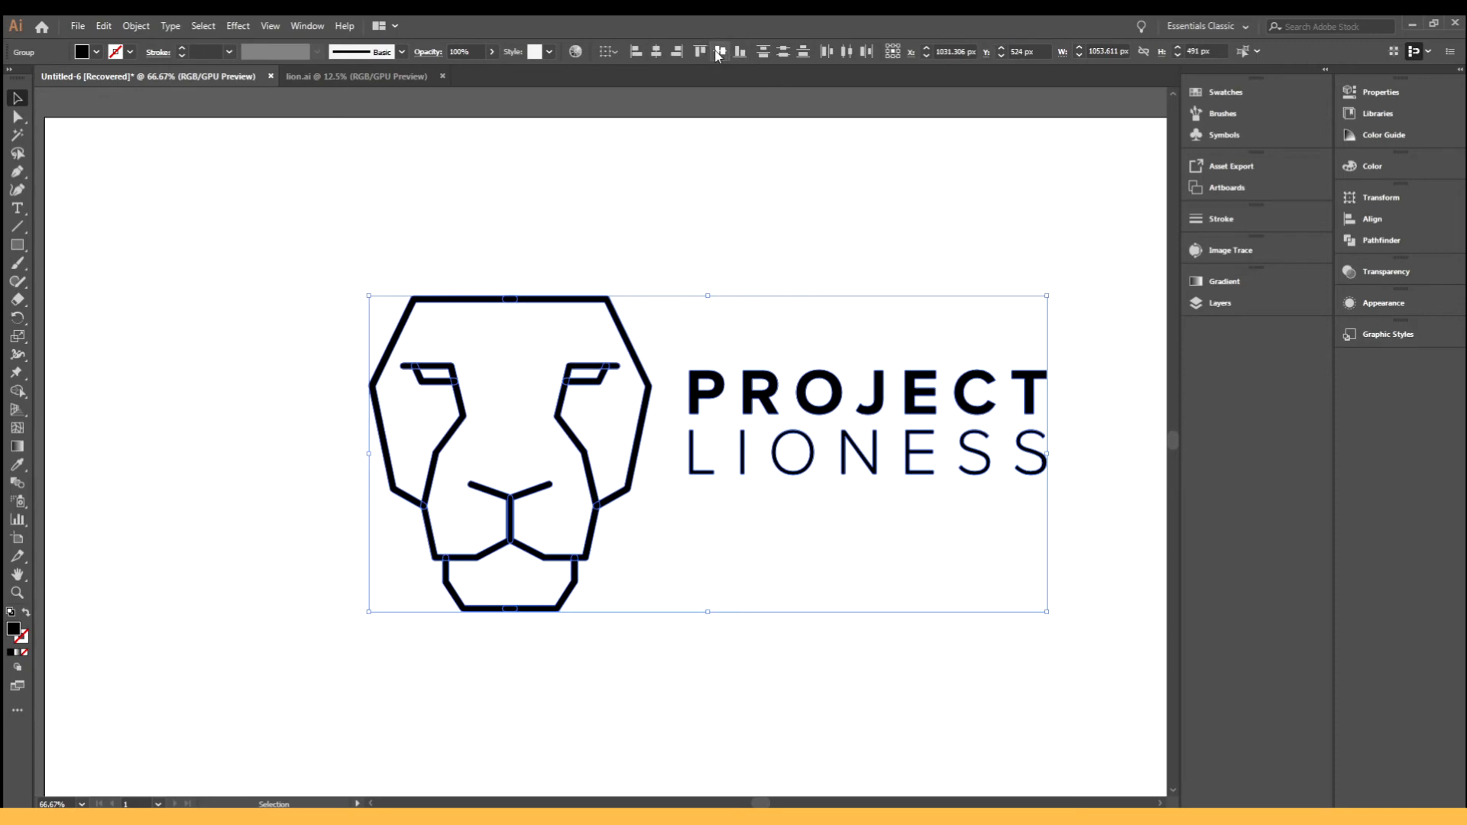
pyautogui.click(719, 51)
pyautogui.click(828, 222)
pyautogui.hotkey('ctrl', '-')
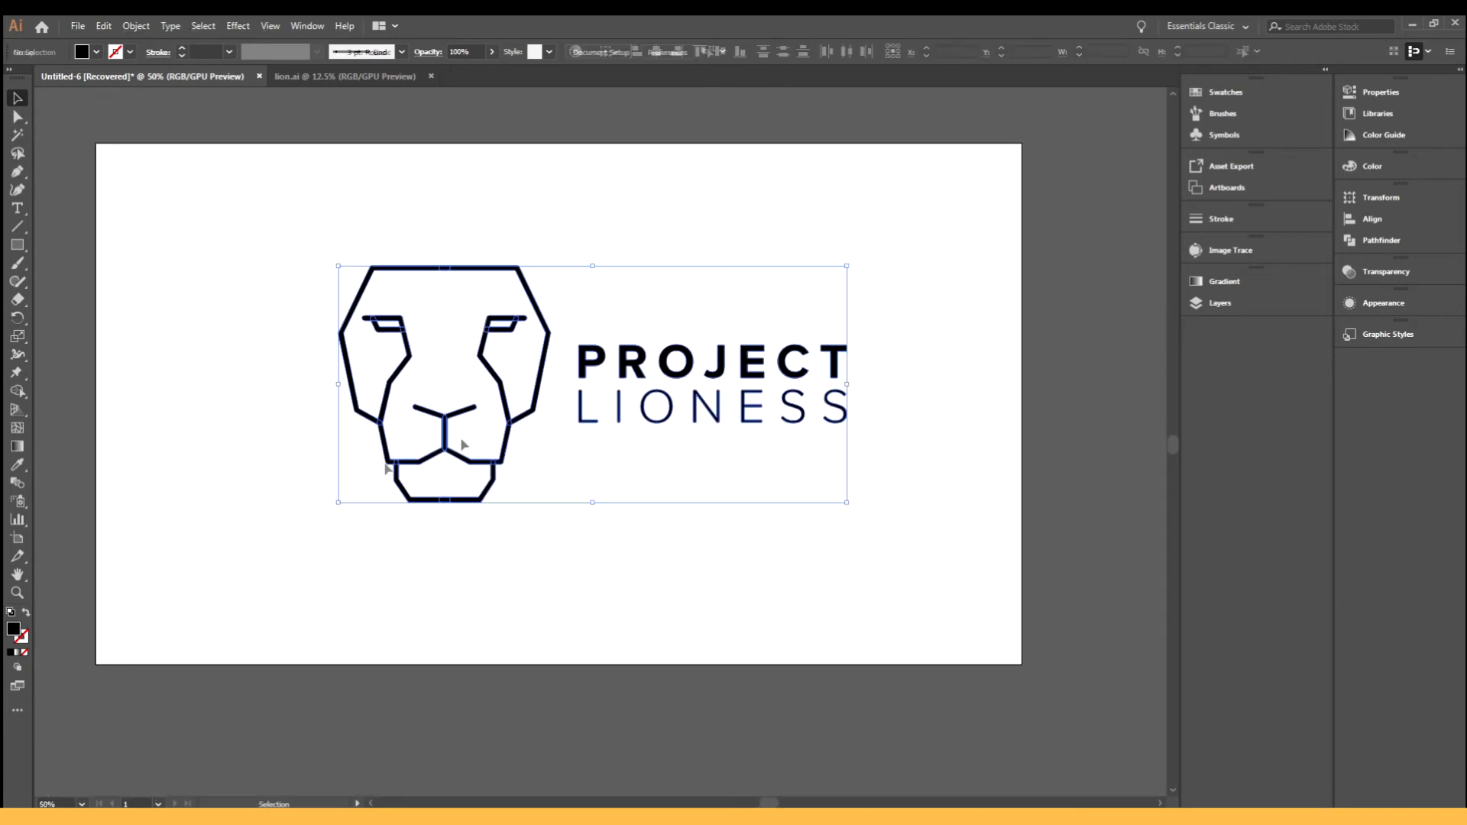
pyautogui.moveTo(649, 365); pyautogui.dragTo(601, 385)
pyautogui.click(592, 300)
# - Draw a 1920 × 1080 px rectangle that covers the whole artboard
pyautogui.hscroll(-2, 218, 296)
pyautogui.scroll(2, 217, 296)
pyautogui.click(17, 245)
pyautogui.moveTo(131, 173); pyautogui.dragTo(1065, 694)
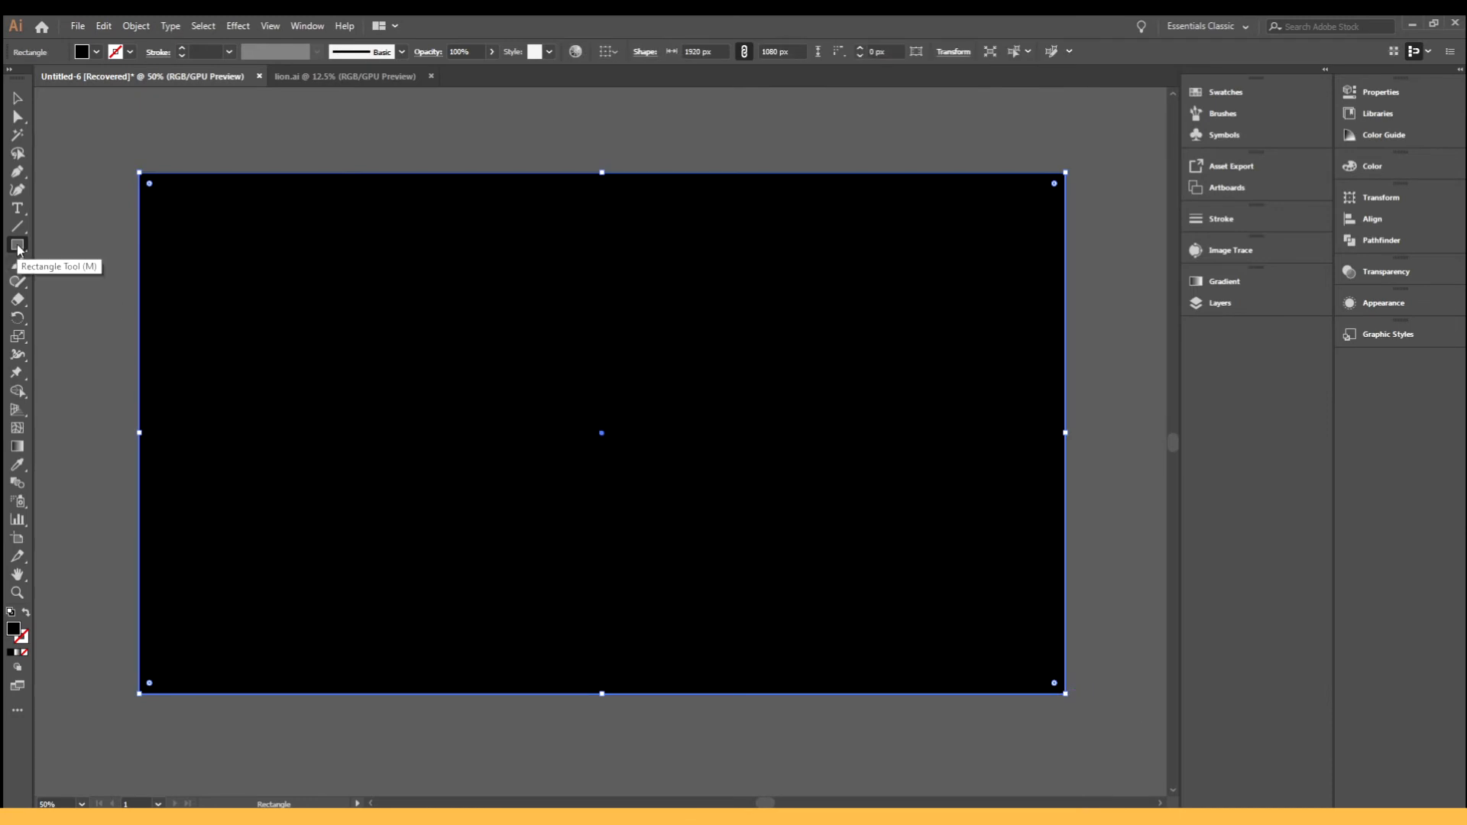
# - Fill the artboard-sized rectangle with a bright yellow at hue 50°
pyautogui.doubleClick(15, 633)
pyautogui.click(1018, 411)
pyautogui.click(1073, 498)
pyautogui.moveTo(1074, 495); pyautogui.dragTo(1078, 491)
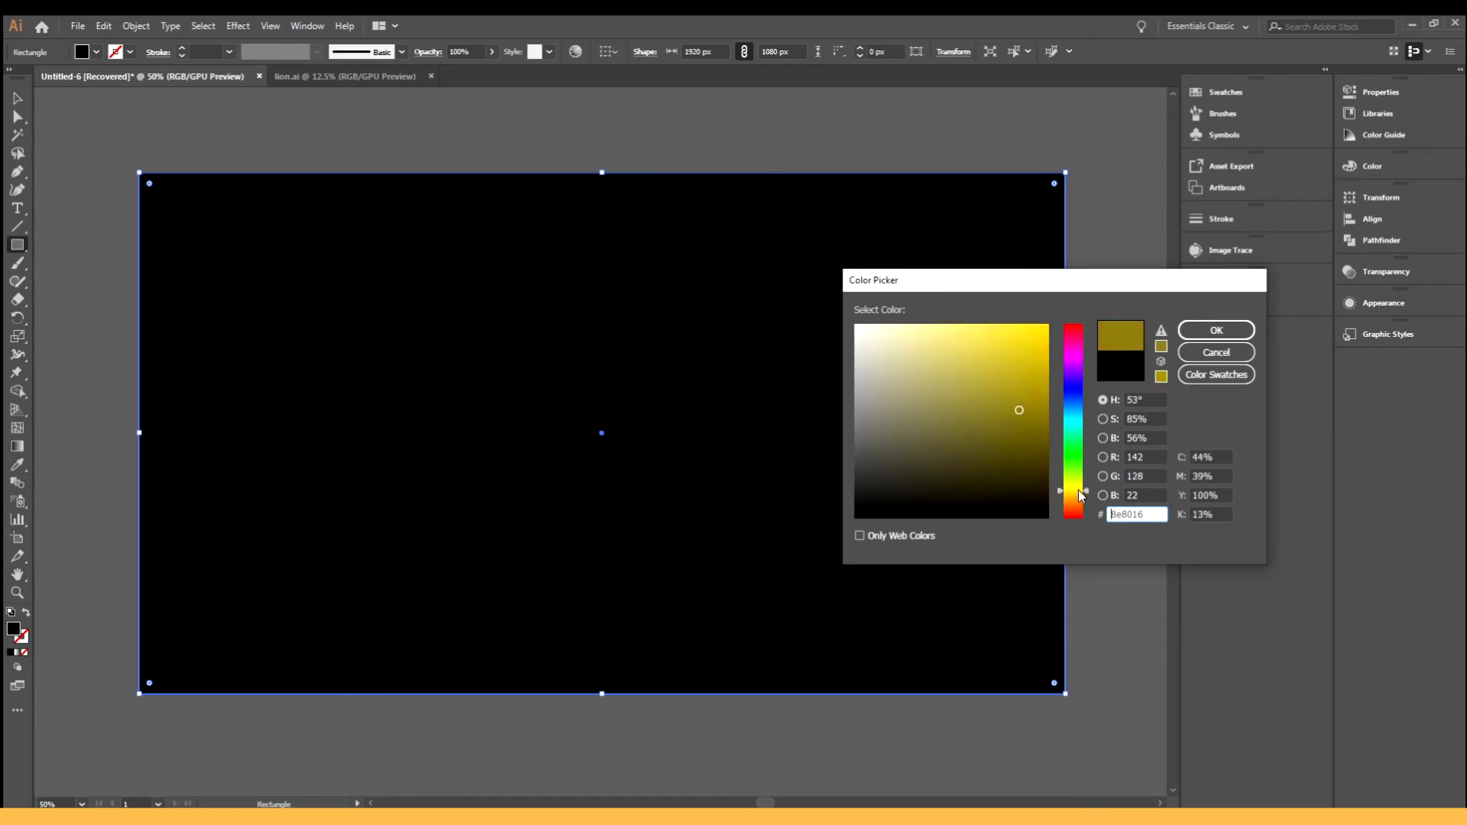
pyautogui.click(1043, 384)
pyautogui.click(1071, 493)
pyautogui.moveTo(1032, 367); pyautogui.dragTo(1041, 334)
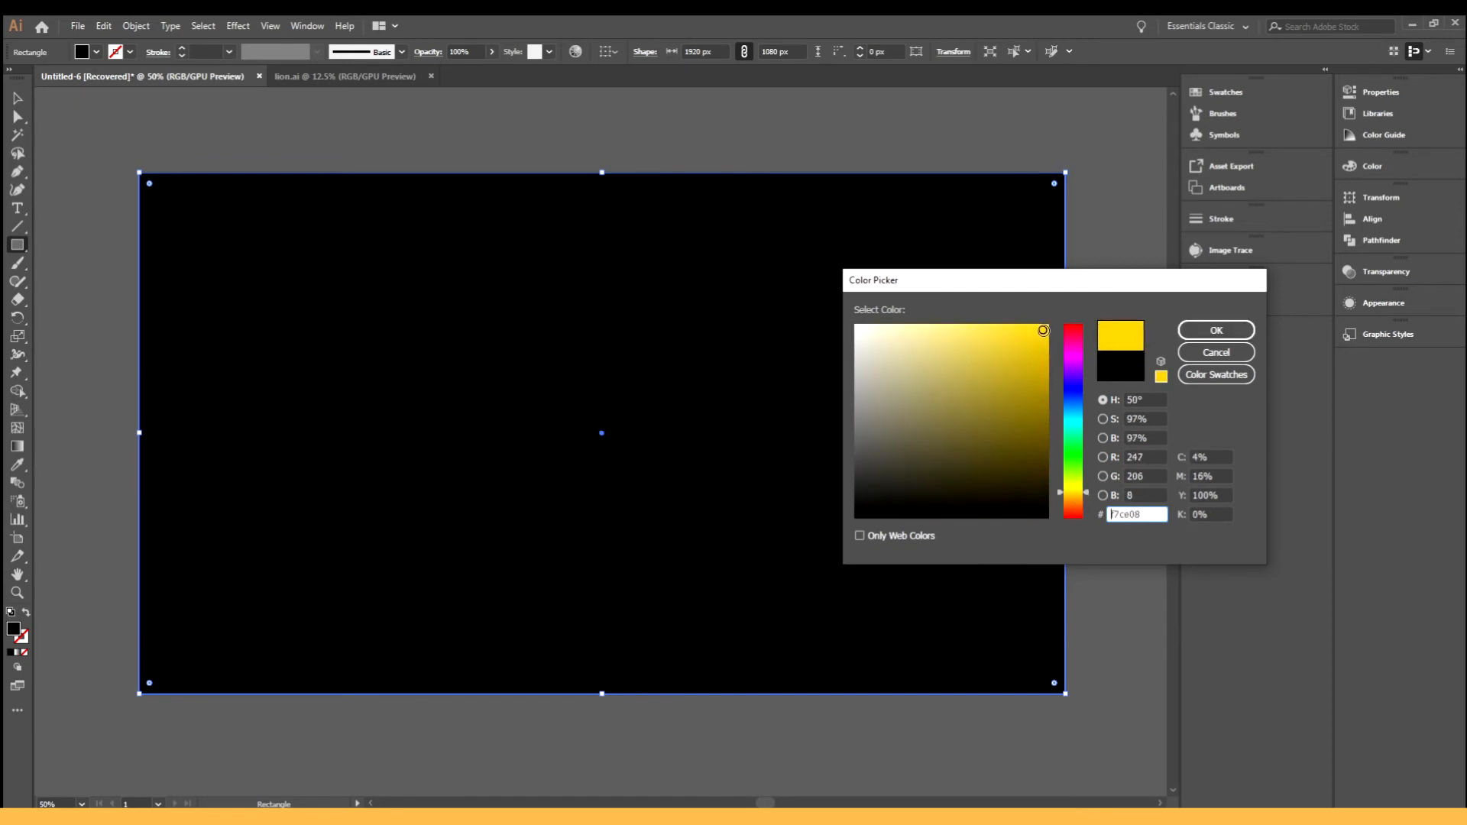
pyautogui.click(1216, 330)
# - Send the yellow rectangle to the back, behind the lion and lettering
pyautogui.click(17, 98)
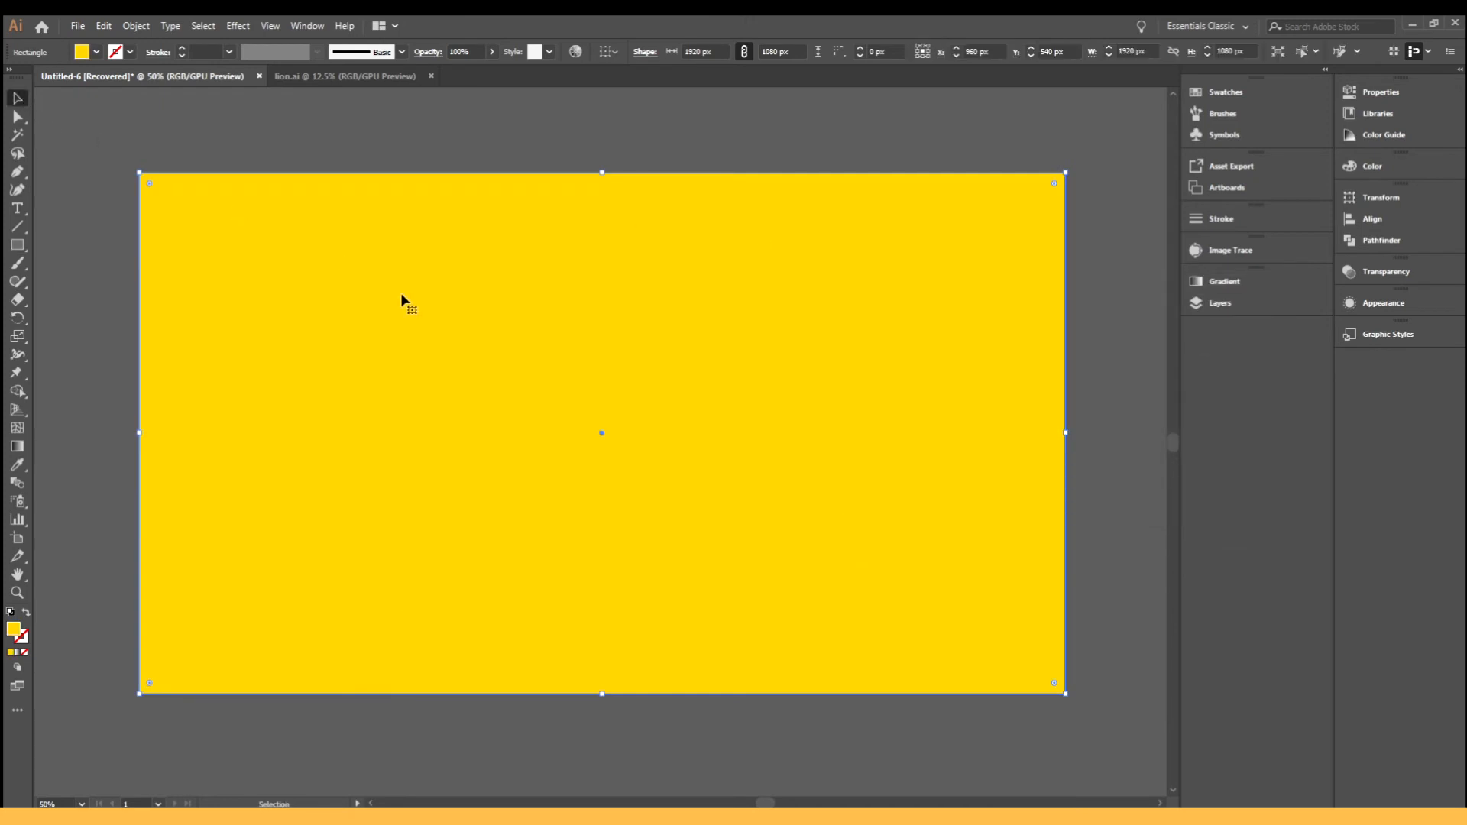
pyautogui.rightClick(402, 299)
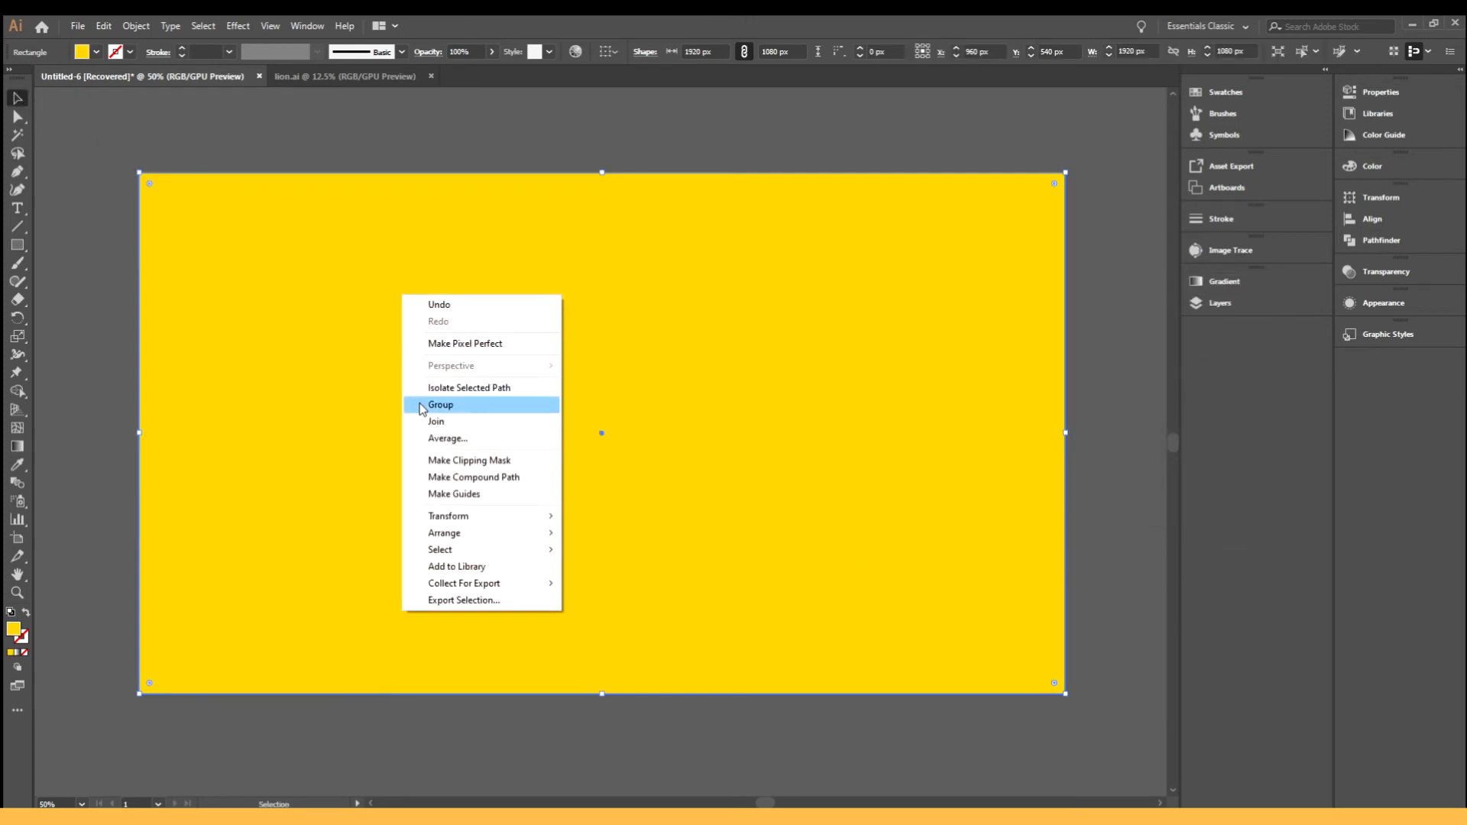
pyautogui.moveTo(451, 533)
pyautogui.click(608, 583)
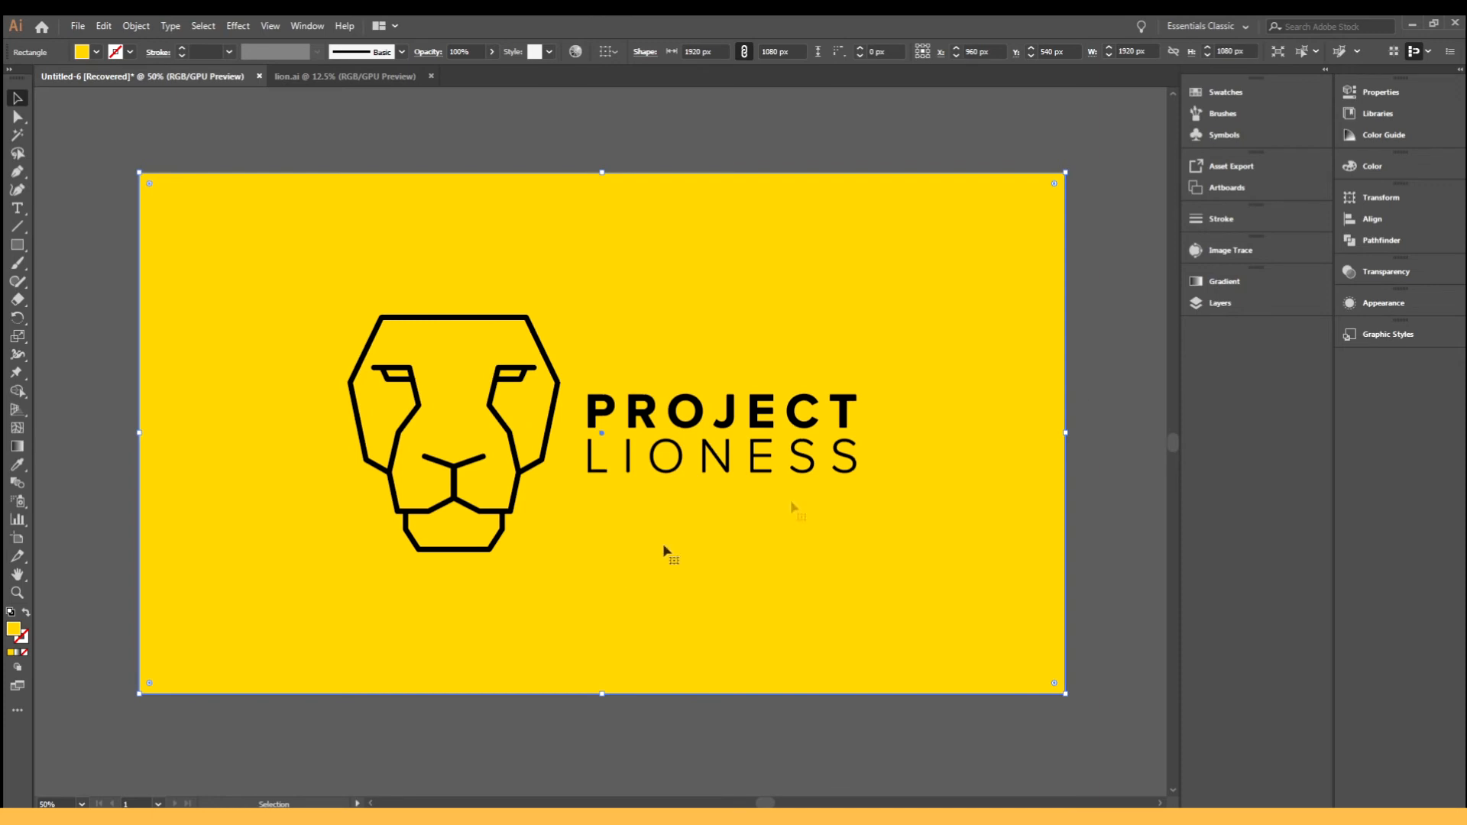
# - Examine the stacking order of the objects in the layer list
pyautogui.click(1214, 302)
pyautogui.scroll(-3, 1030, 329)
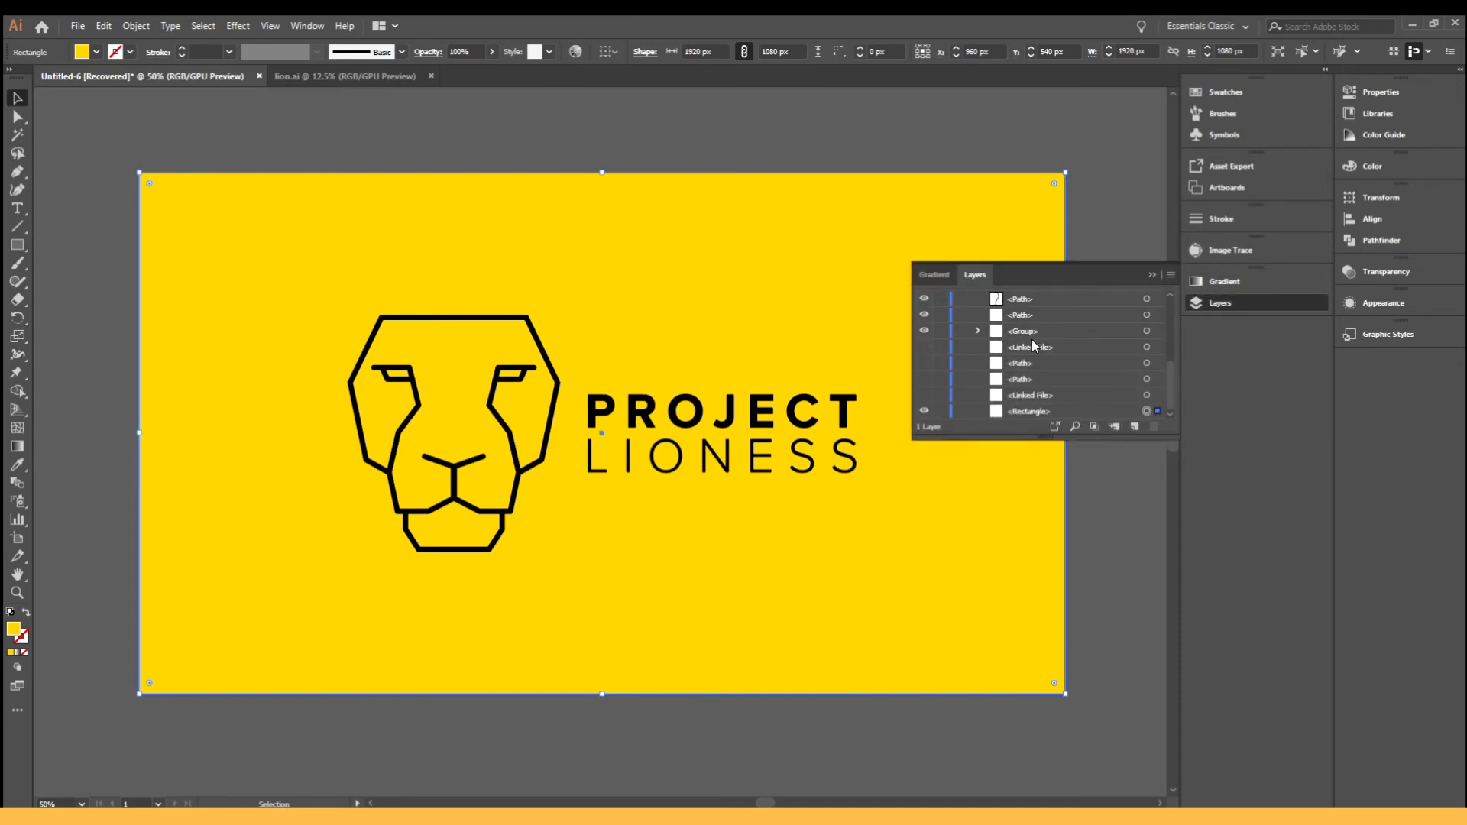
pyautogui.scroll(1, 1036, 352)
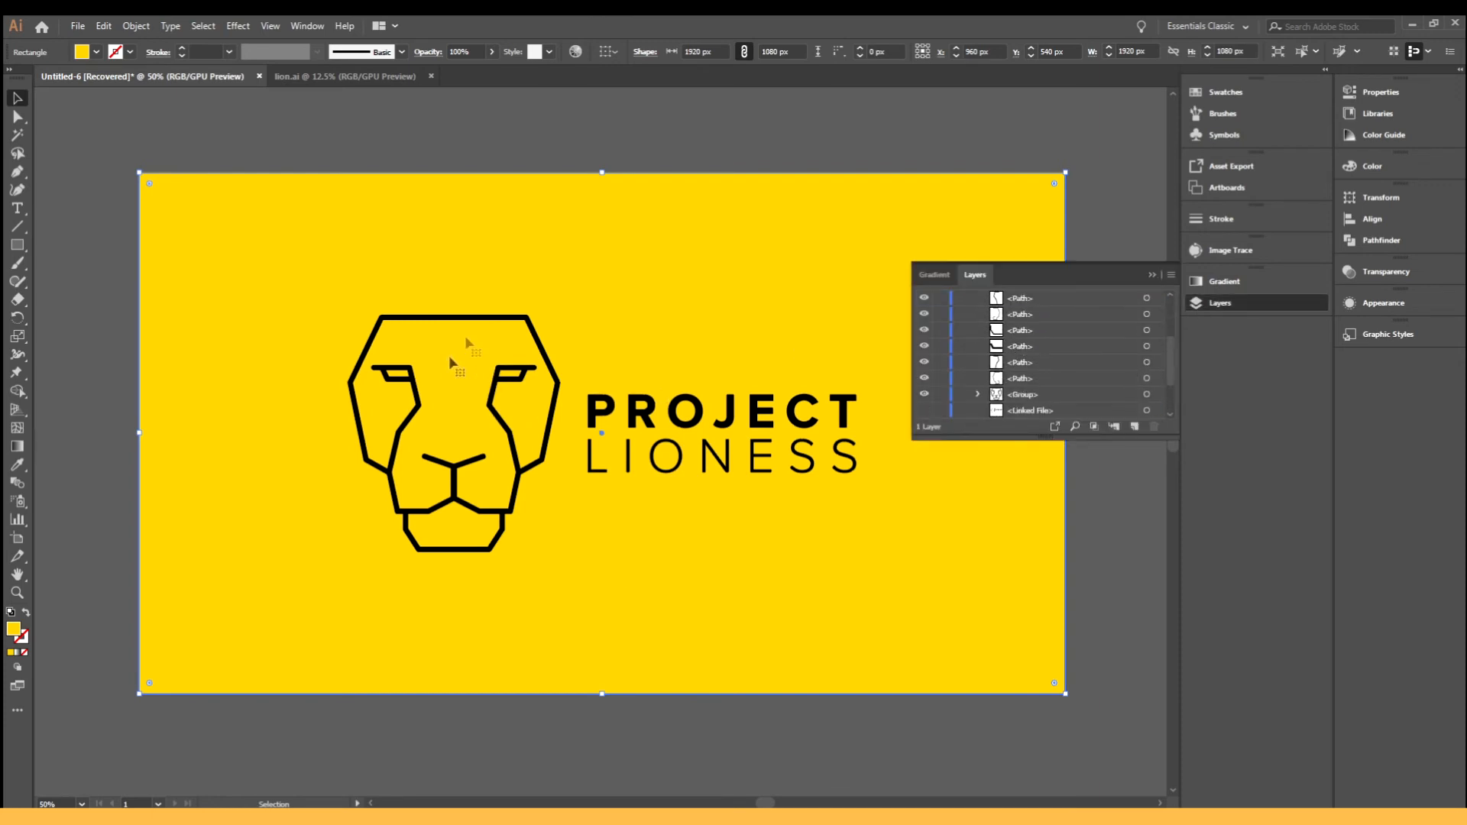
pyautogui.scroll(3, 543, 207)
pyautogui.scroll(2, 542, 207)
pyautogui.scroll(-4, 563, 313)
pyautogui.scroll(-3, 1073, 376)
pyautogui.click(305, 191)
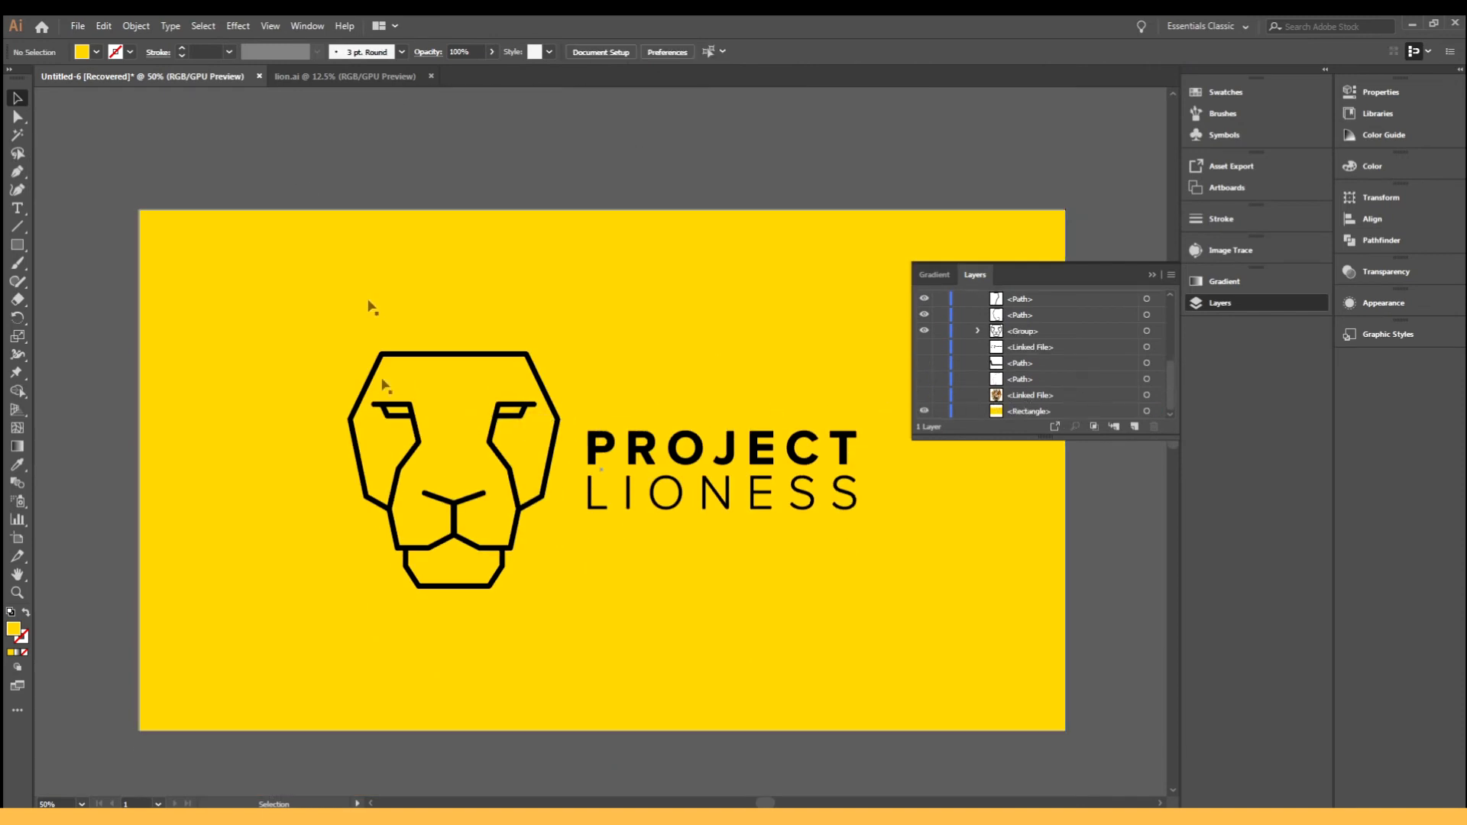
# - Fill the lion and the PROJECT LIONESS lettering on the yellow background with orange #ff6d00
pyautogui.click(430, 356)
pyautogui.keyDown('shift'); pyautogui.click(725, 501); pyautogui.keyUp('shift')
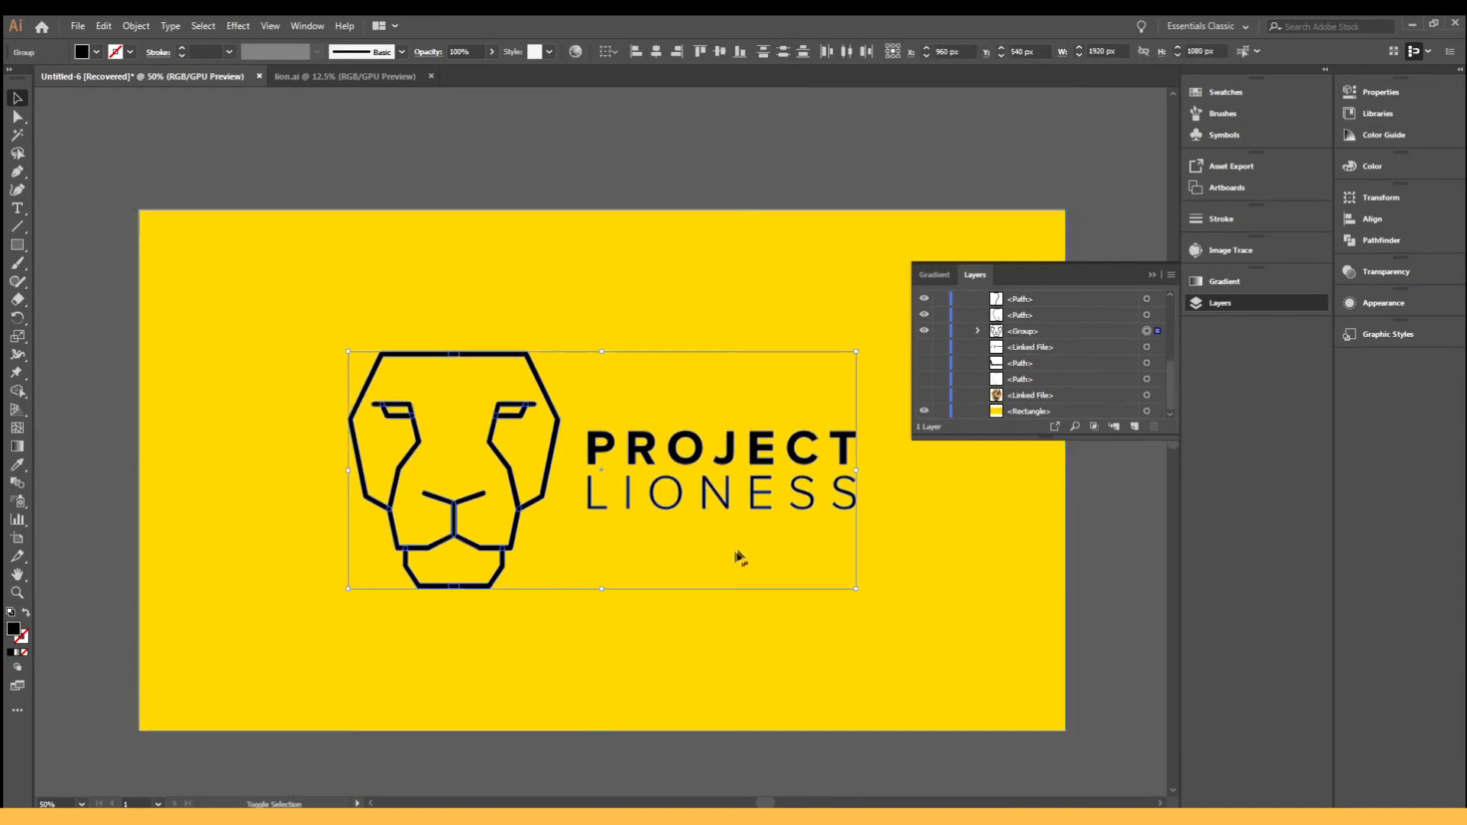
pyautogui.doubleClick(13, 629)
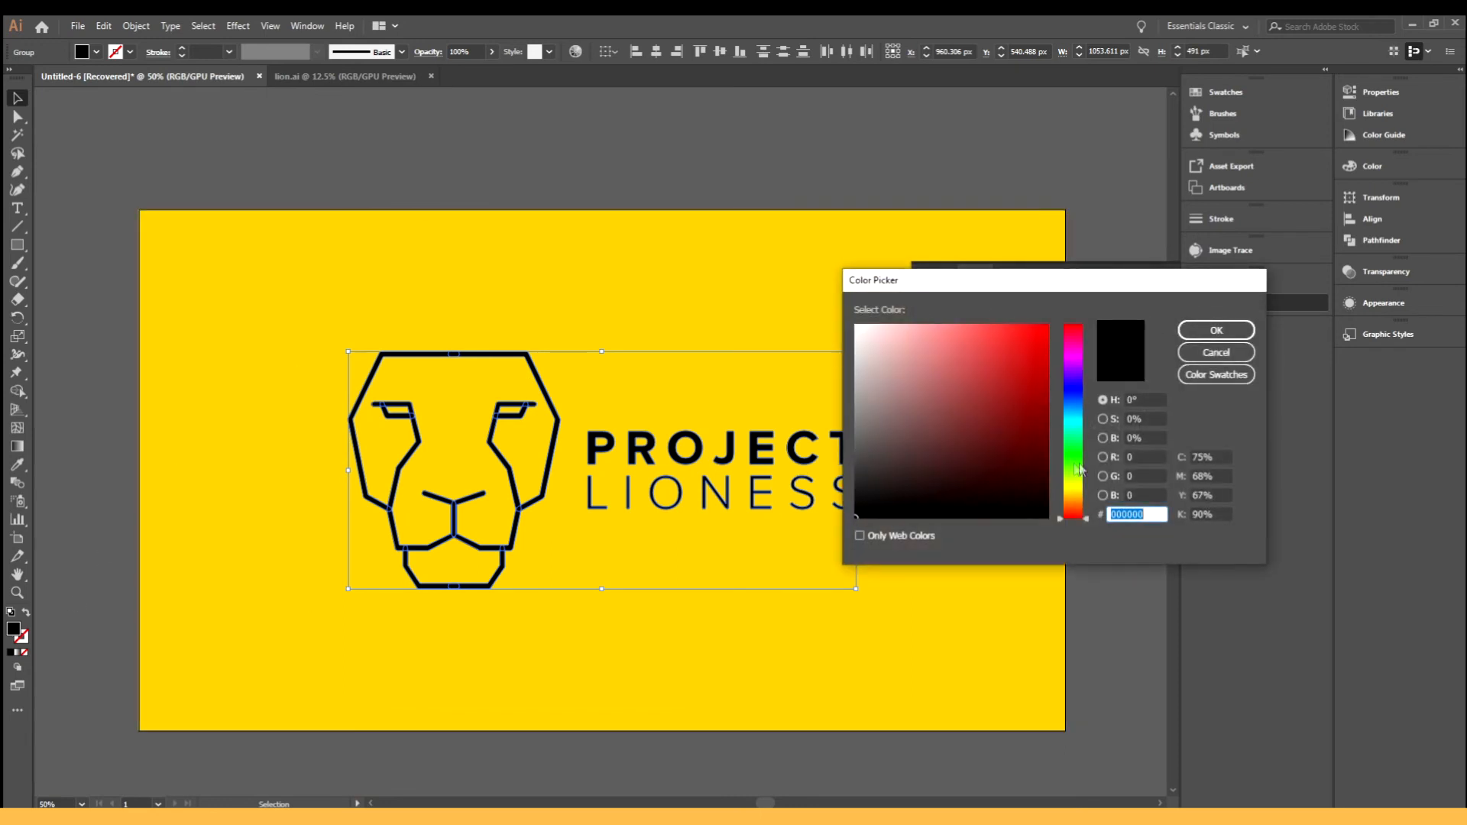
pyautogui.click(1075, 504)
pyautogui.moveTo(1012, 386); pyautogui.dragTo(1049, 324)
pyautogui.click(1231, 334)
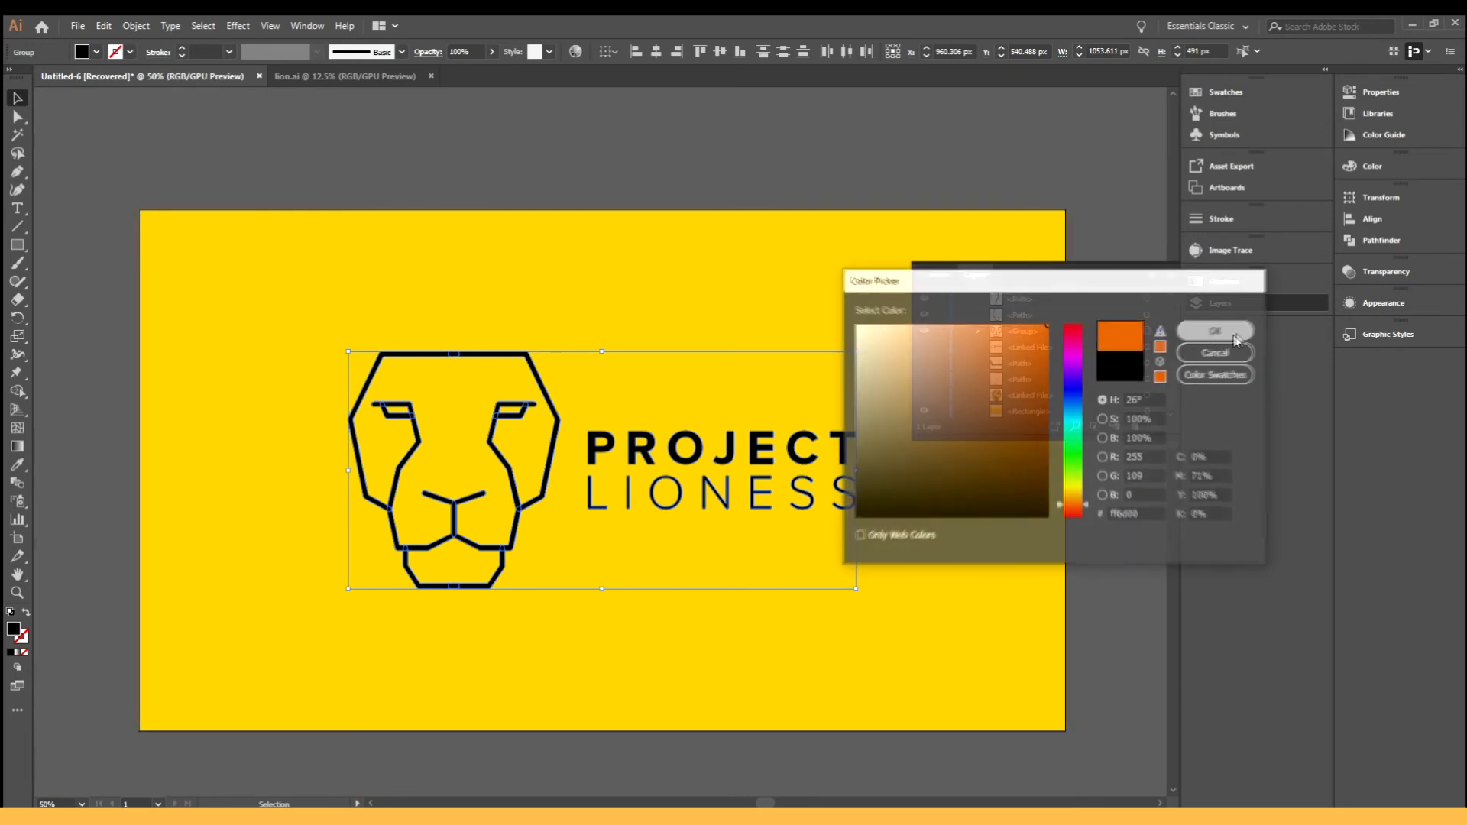
pyautogui.click(668, 140)
pyautogui.hscroll(1, 671, 184)
pyautogui.click(1242, 301)
pyautogui.hscroll(-1, 569, 233)
pyautogui.scroll(-1, 568, 233)
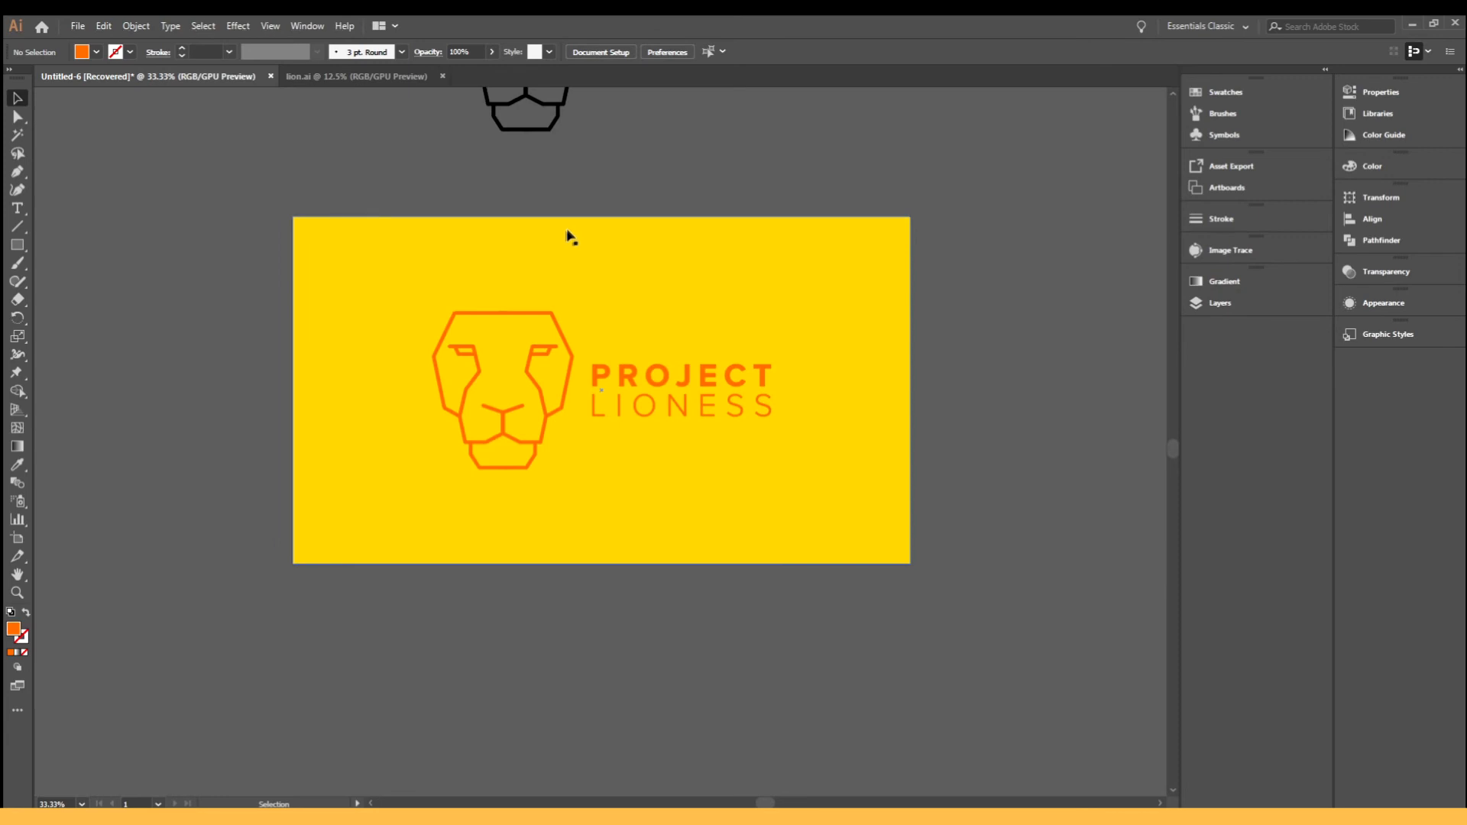
# - Move the orange lion off the artboard's left side and place the black line-drawn lion on the background, centred above the lettering
pyautogui.scroll(2, 550, 267)
pyautogui.moveTo(222, 371); pyautogui.dragTo(712, 544)
pyautogui.keyDown('shift'); pyautogui.click(711, 543); pyautogui.keyUp('shift')
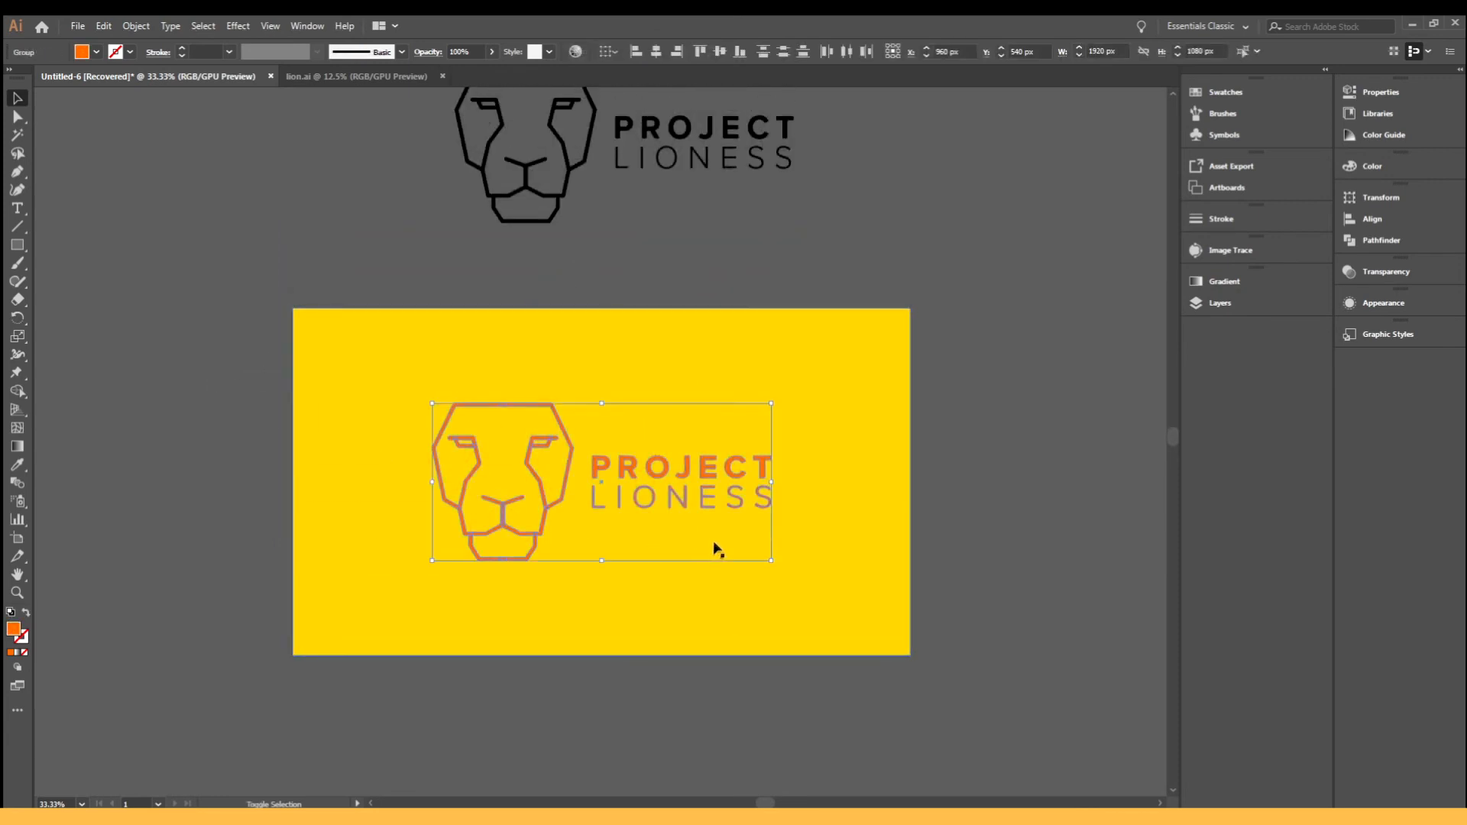
pyautogui.click(538, 282)
pyautogui.scroll(2, 576, 268)
pyautogui.moveTo(514, 500); pyautogui.dragTo(164, 513)
pyautogui.moveTo(594, 229); pyautogui.dragTo(404, 722)
pyautogui.click(652, 305)
# - Group the black lion with the orange lettering beneath it, leaving out the yellow rectangle
pyautogui.scroll(1, 622, 588)
pyautogui.scroll(-1, 443, 380)
pyautogui.moveTo(367, 164); pyautogui.dragTo(554, 688)
pyautogui.keyDown('shift'); pyautogui.click(707, 570); pyautogui.keyUp('shift')
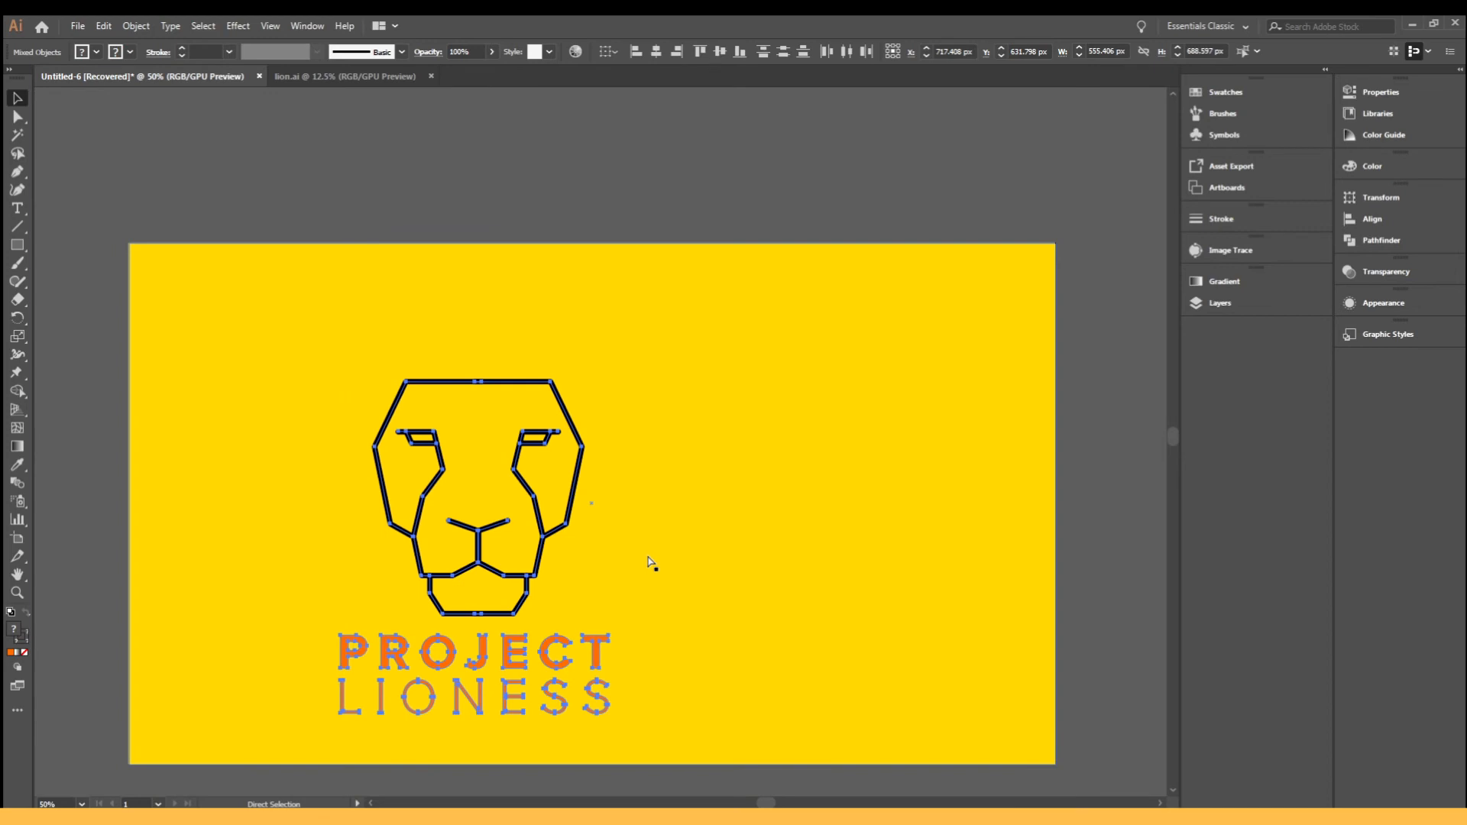
pyautogui.hotkey('ctrl', 'g')
pyautogui.click(503, 217)
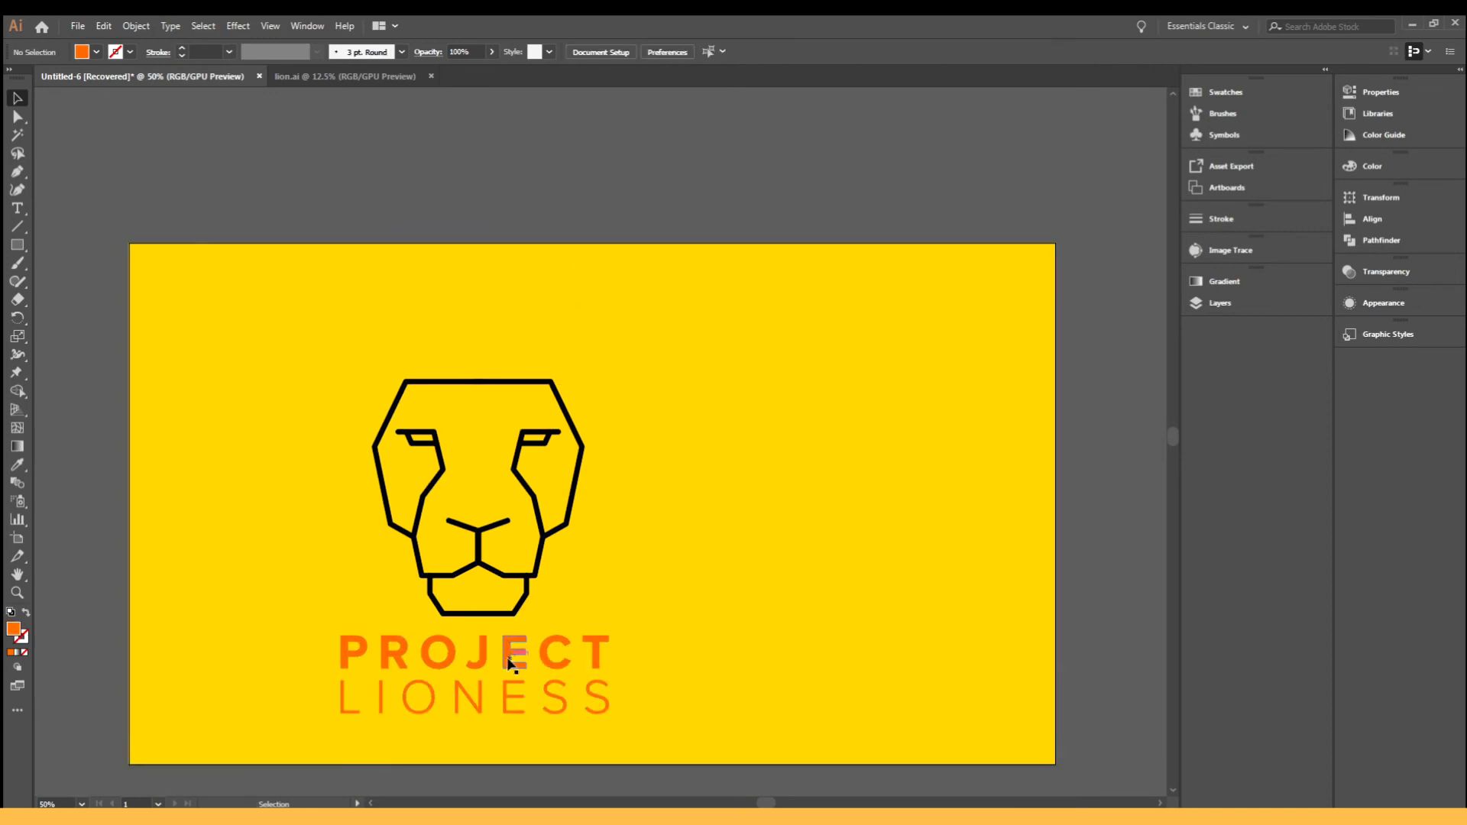
# - Centre the stacked lion and lettering group horizontally and vertically on the yellow rectangle
pyautogui.moveTo(508, 662); pyautogui.dragTo(510, 662)
pyautogui.keyDown('shift'); pyautogui.click(703, 471); pyautogui.keyUp('shift')
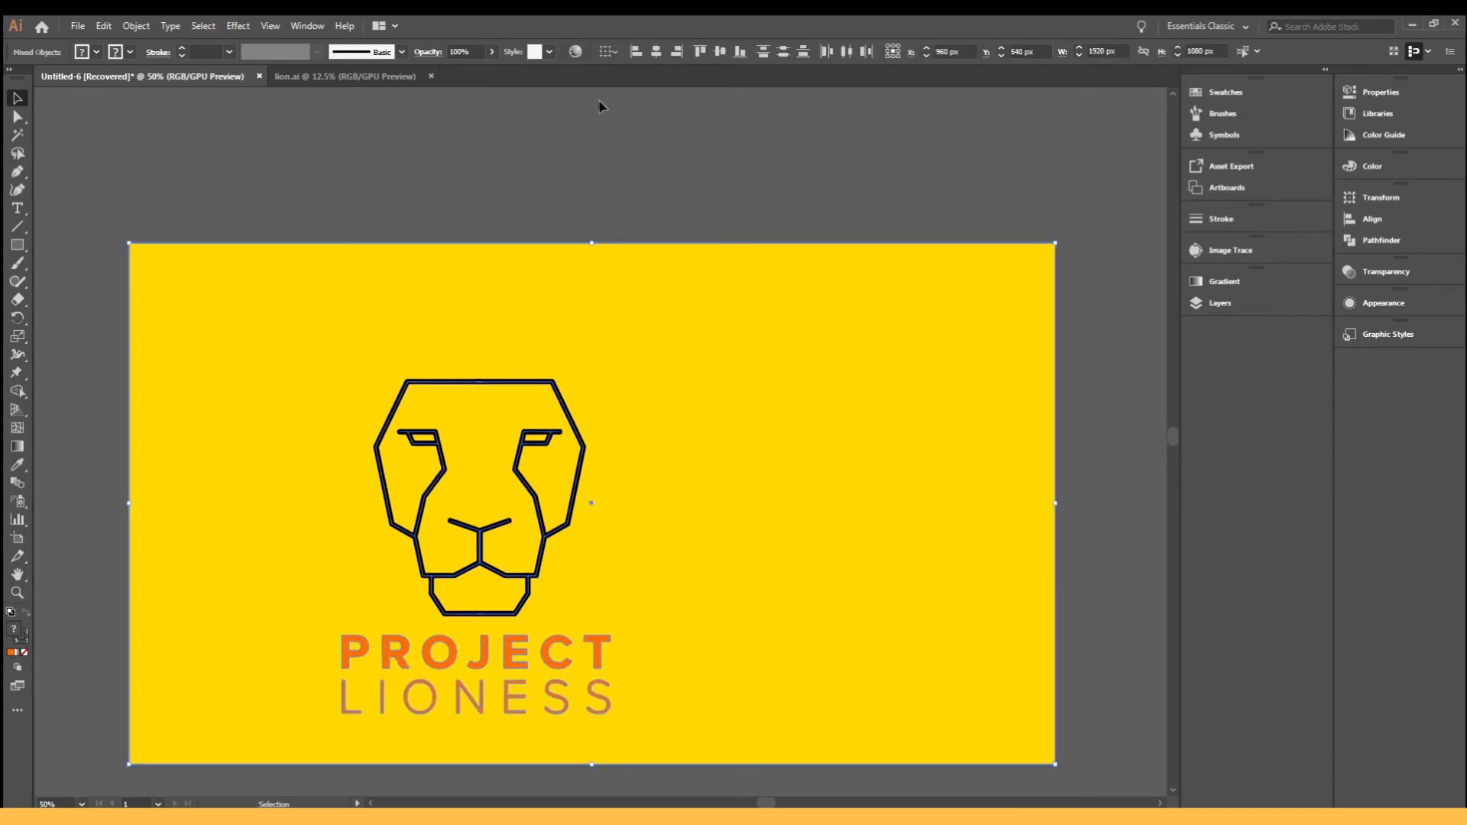
pyautogui.click(655, 57)
pyautogui.click(720, 52)
pyautogui.scroll(3, 1016, 273)
pyautogui.moveTo(920, 293); pyautogui.dragTo(1092, 227)
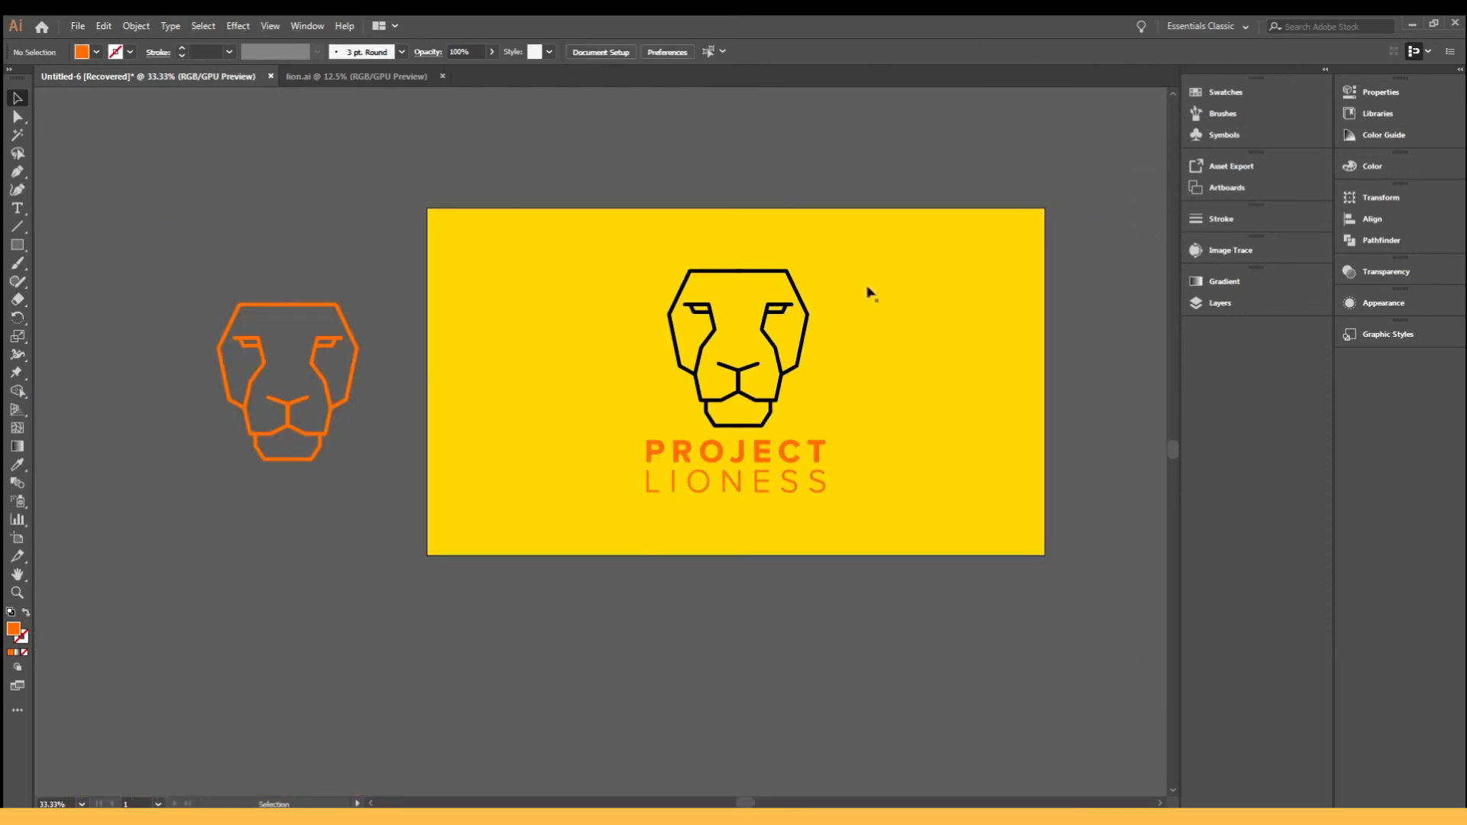
# - Ungroup the stacked logo so the black lion and the lettering are separate objects
pyautogui.hotkey('ctrl', '0')
pyautogui.click(648, 623)
pyautogui.rightClick(714, 493)
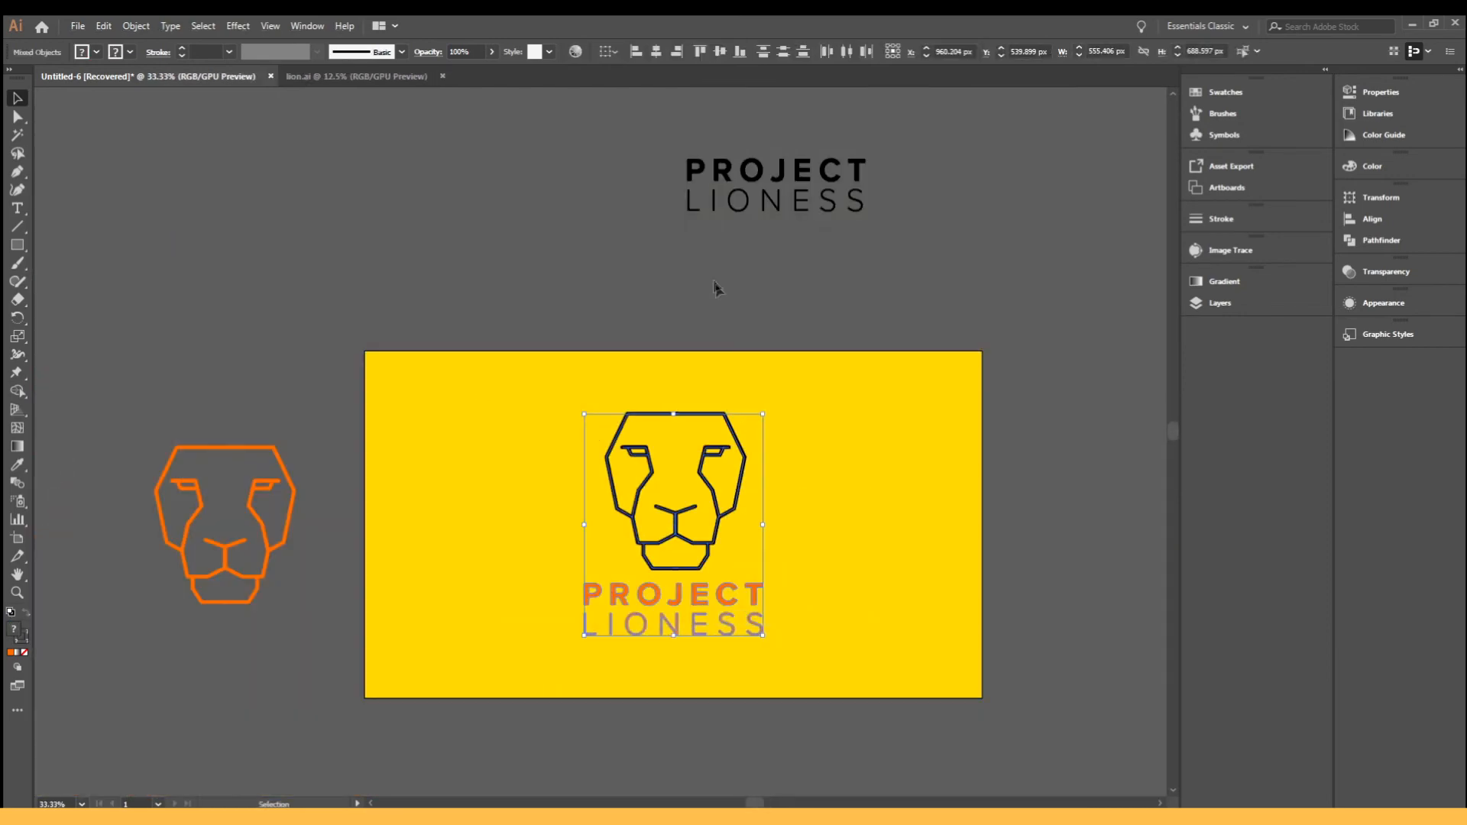
# - Select all the paths of the black lion on the yellow rectangle and set their stroke weight to 18 pt
pyautogui.scroll(2, 707, 452)
pyautogui.doubleClick(705, 457)
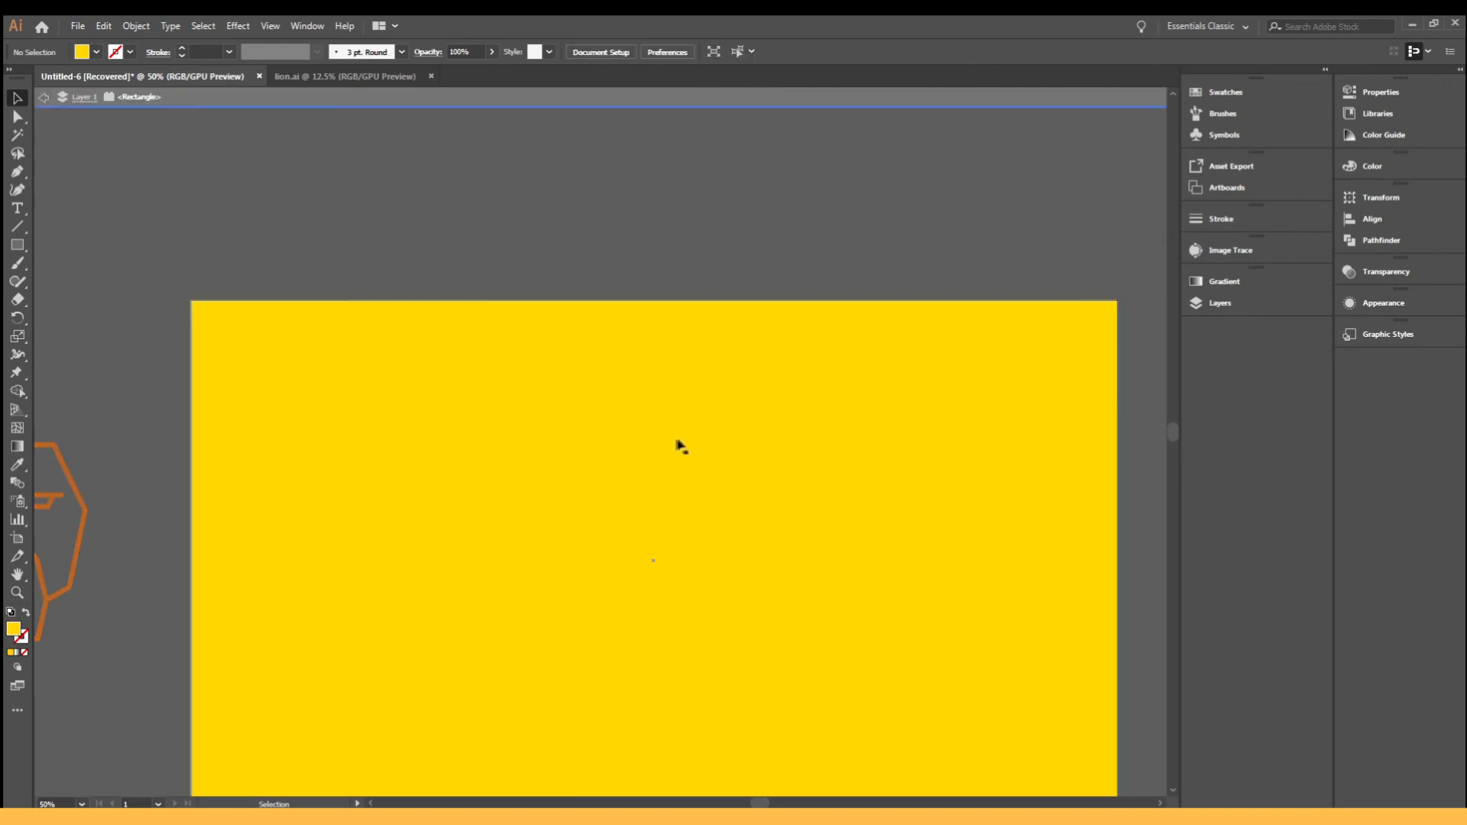
pyautogui.doubleClick(609, 255)
pyautogui.click(642, 395)
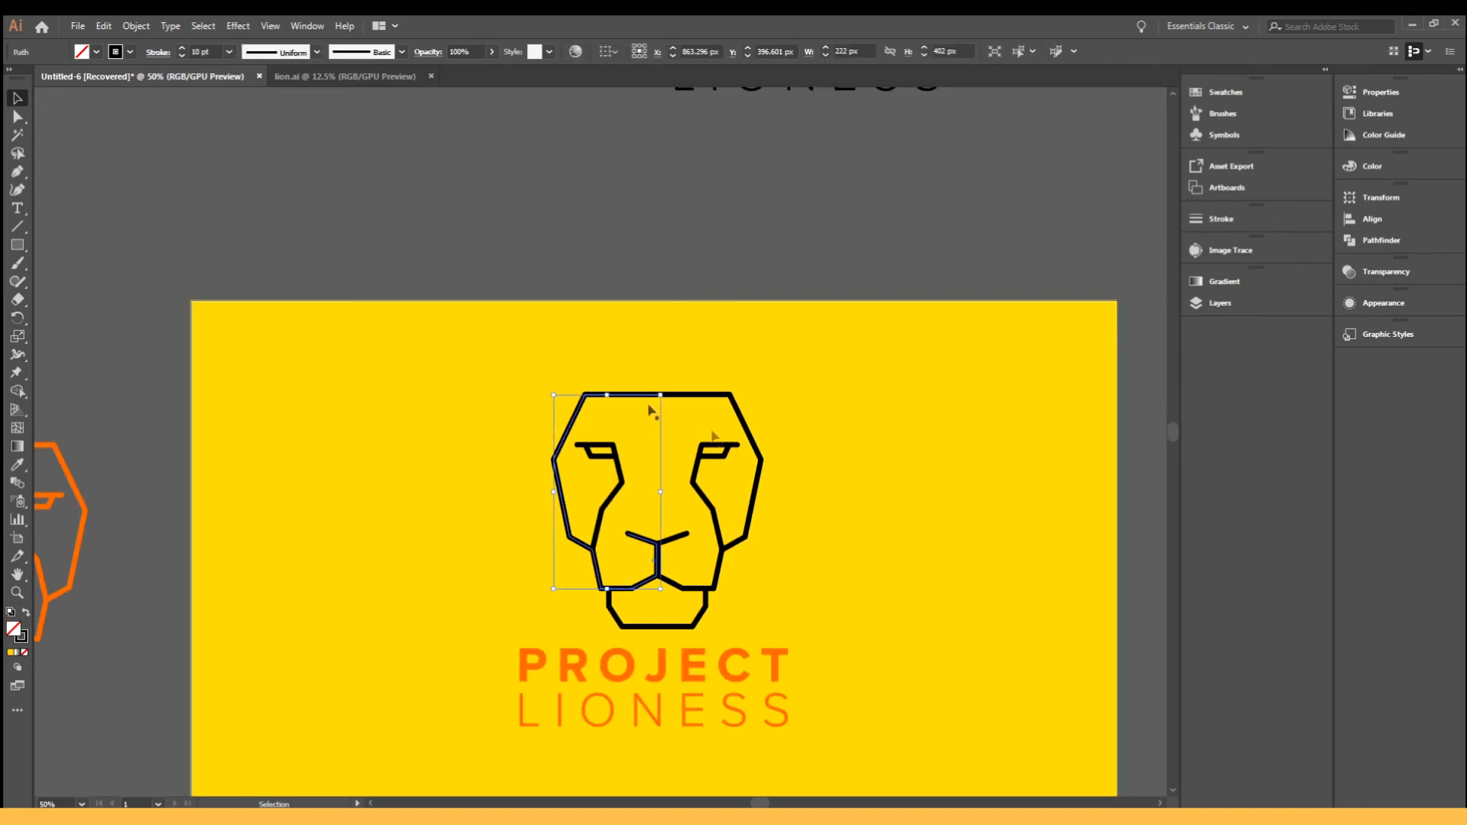
pyautogui.moveTo(741, 629); pyautogui.dragTo(753, 626)
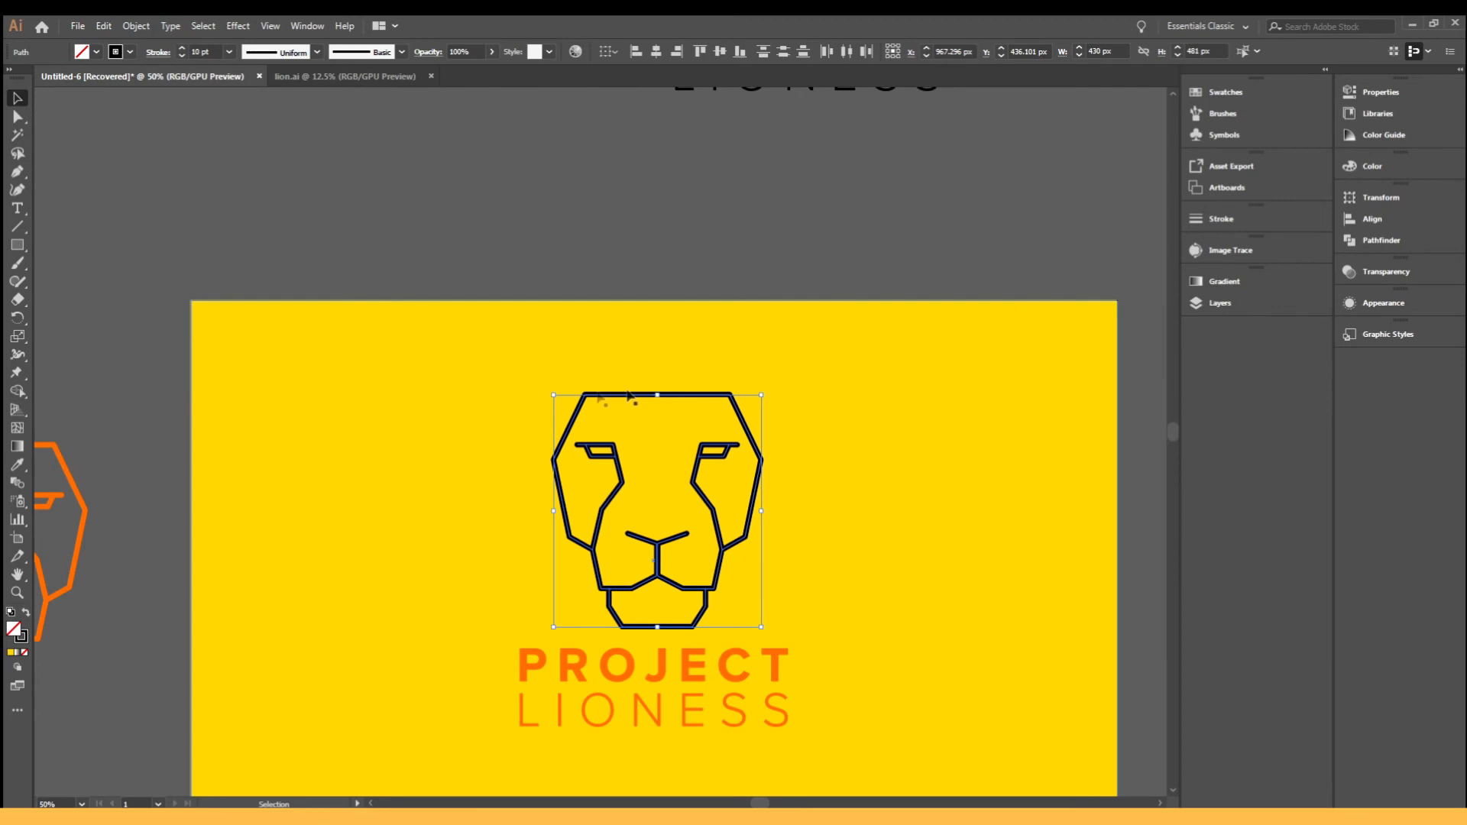
pyautogui.click(1218, 223)
pyautogui.click(1060, 232)
pyautogui.click(1060, 231)
pyautogui.click(1060, 232)
pyautogui.click(1060, 231)
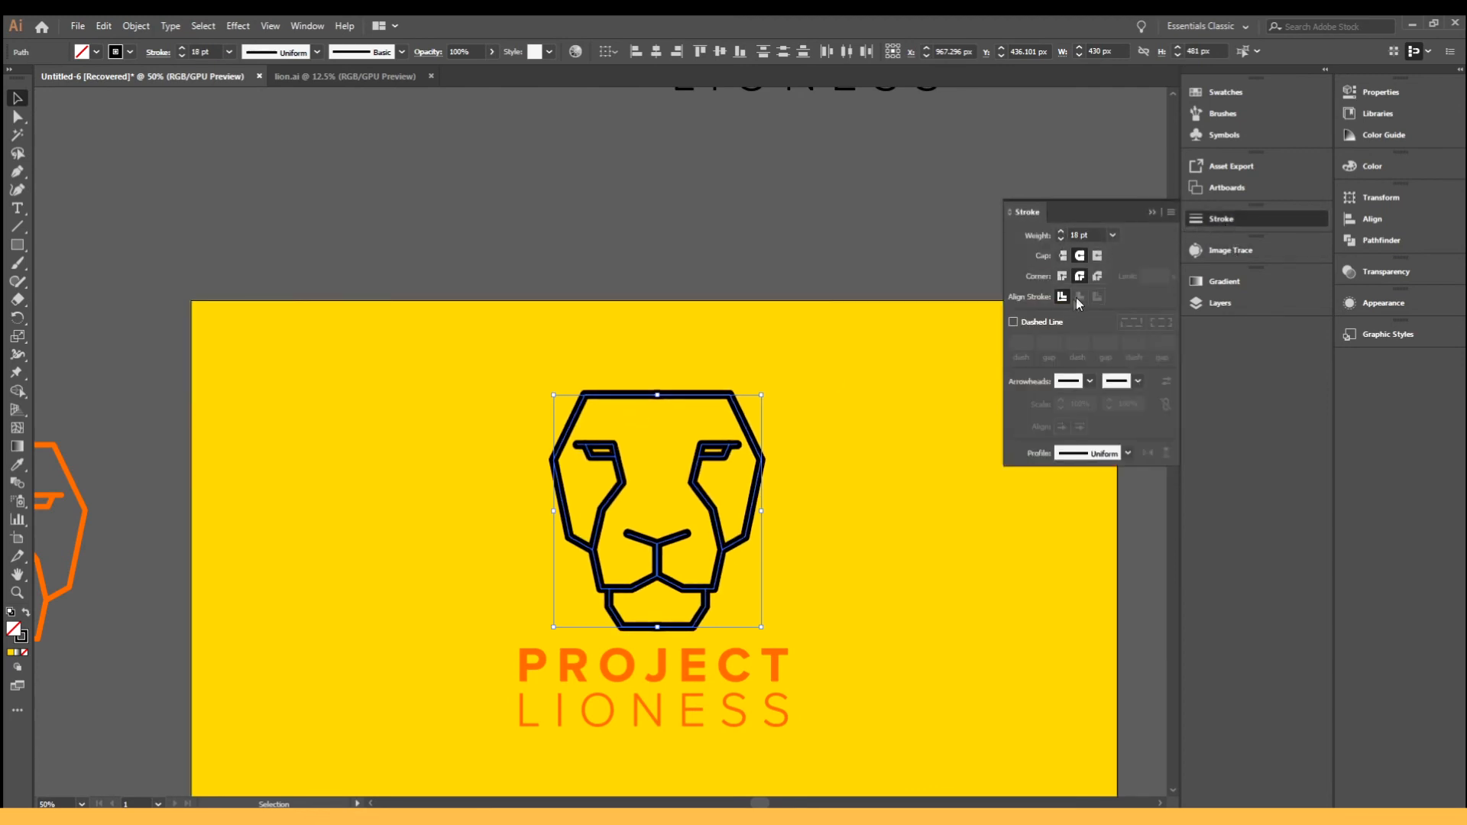
# - Try the miter and bevel corner joins on the black lion's strokes
pyautogui.click(1065, 279)
pyautogui.click(1098, 277)
pyautogui.click(667, 489)
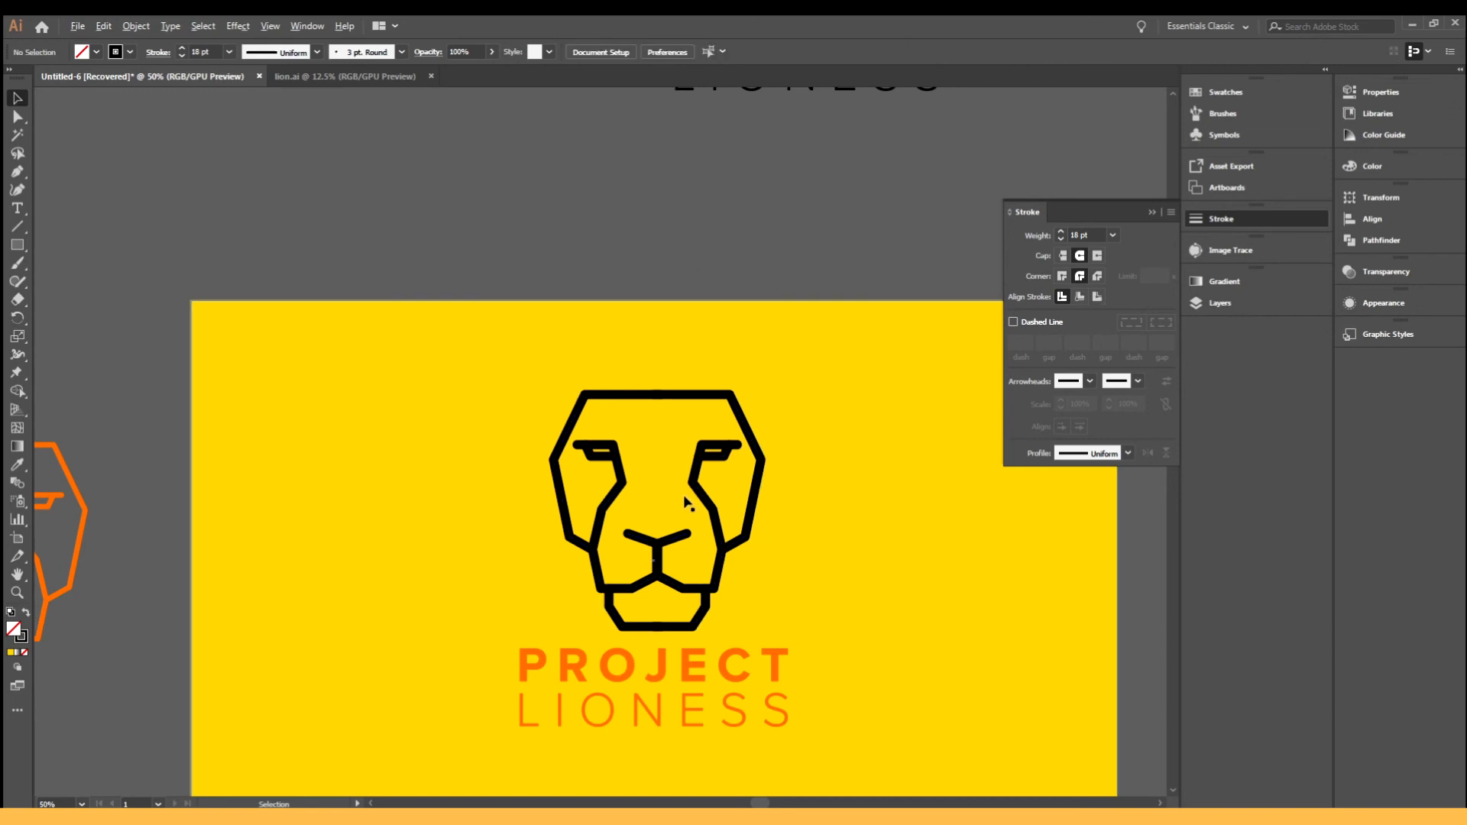
# - Move the lower outlines of both lion eyes down by 6 px together
pyautogui.scroll(2, 709, 541)
pyautogui.click(500, 377)
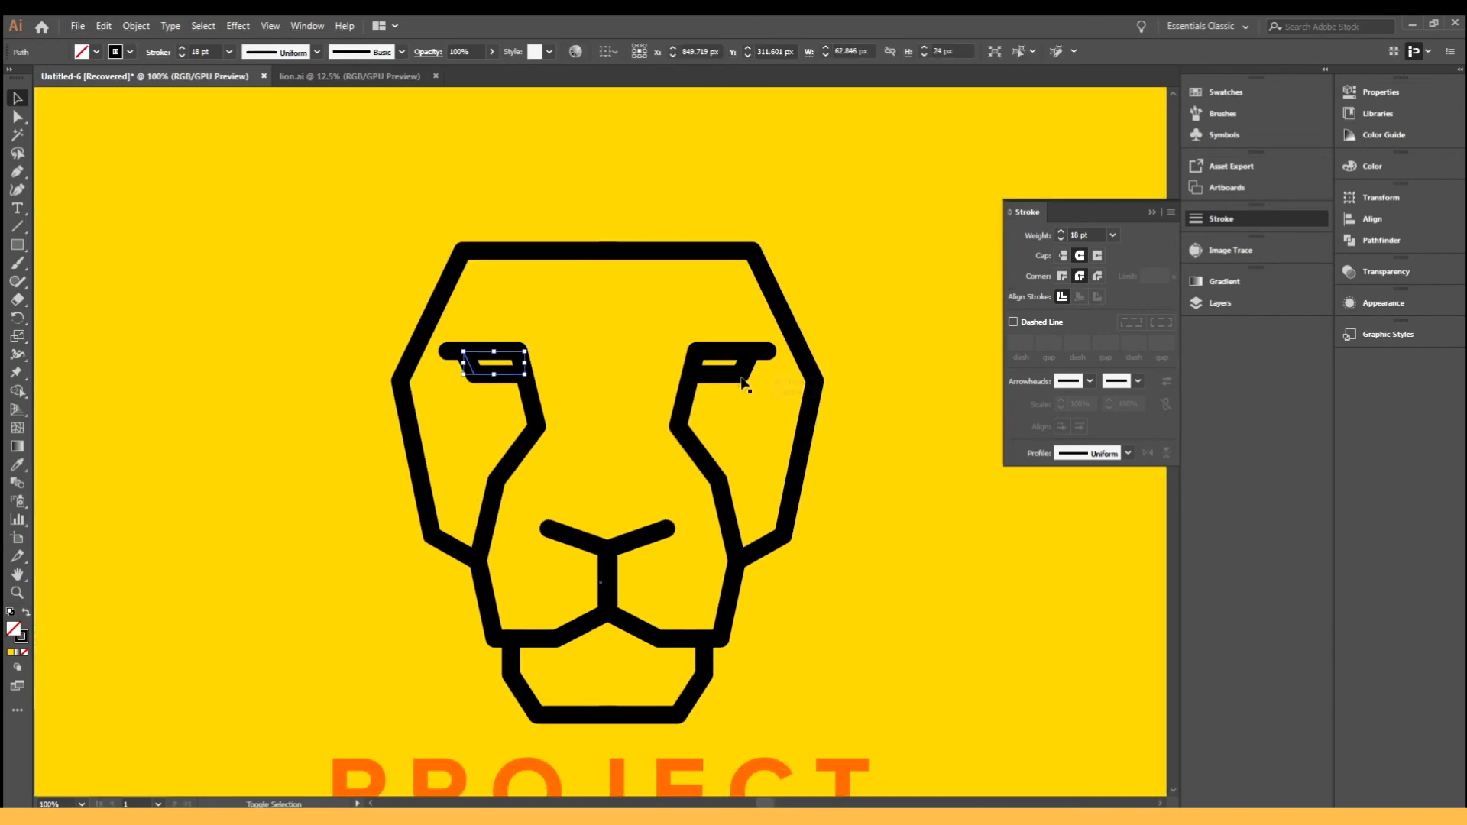
pyautogui.keyDown('shift'); pyautogui.click(733, 378); pyautogui.keyUp('shift')
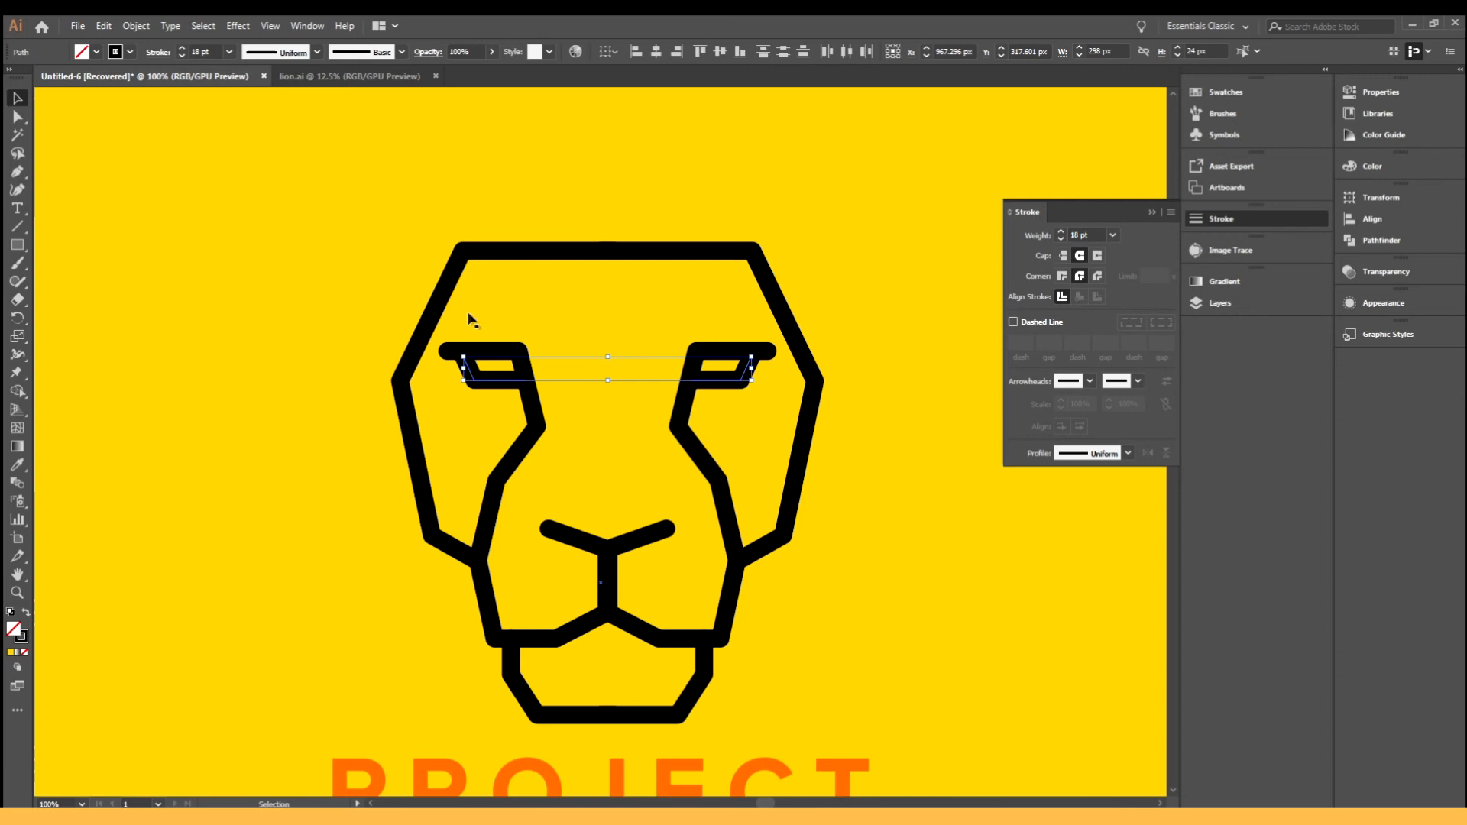
pyautogui.scroll(-2, 467, 319)
pyautogui.click(383, 275)
# - Place a copy of the thickened black lion above the artboard, beside the spare black lettering
pyautogui.click(405, 145)
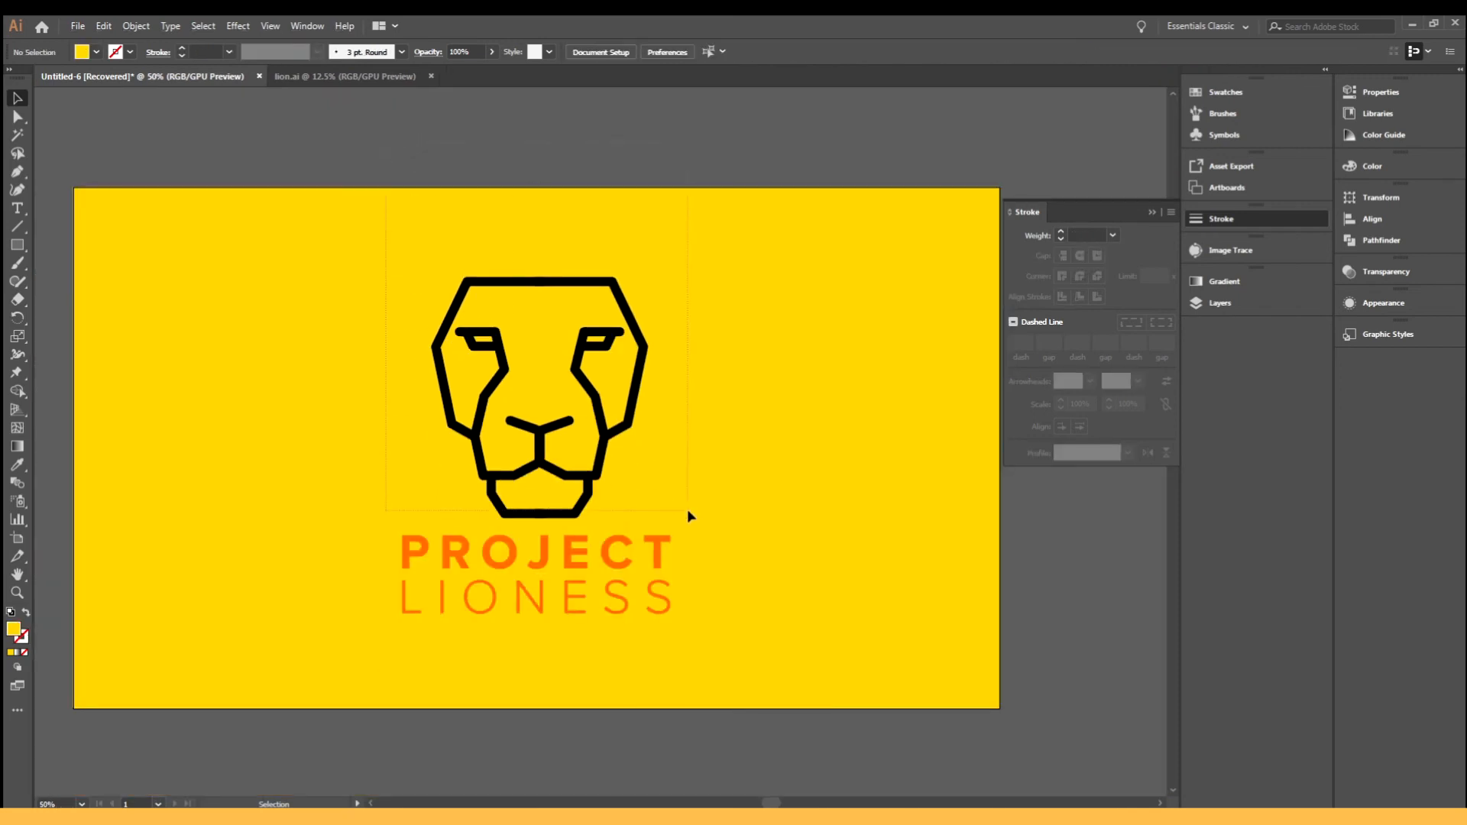
pyautogui.scroll(-3, 710, 419)
pyautogui.moveTo(647, 388); pyautogui.dragTo(582, 296)
pyautogui.click(662, 320)
pyautogui.scroll(1, 707, 367)
# - Expand the strokes of the lion on the yellow rectangle into filled shapes and group them
pyautogui.moveTo(701, 335); pyautogui.dragTo(566, 501)
pyautogui.keyDown('shift'); pyautogui.click(788, 452); pyautogui.keyUp('shift')
pyautogui.rightClick(639, 407)
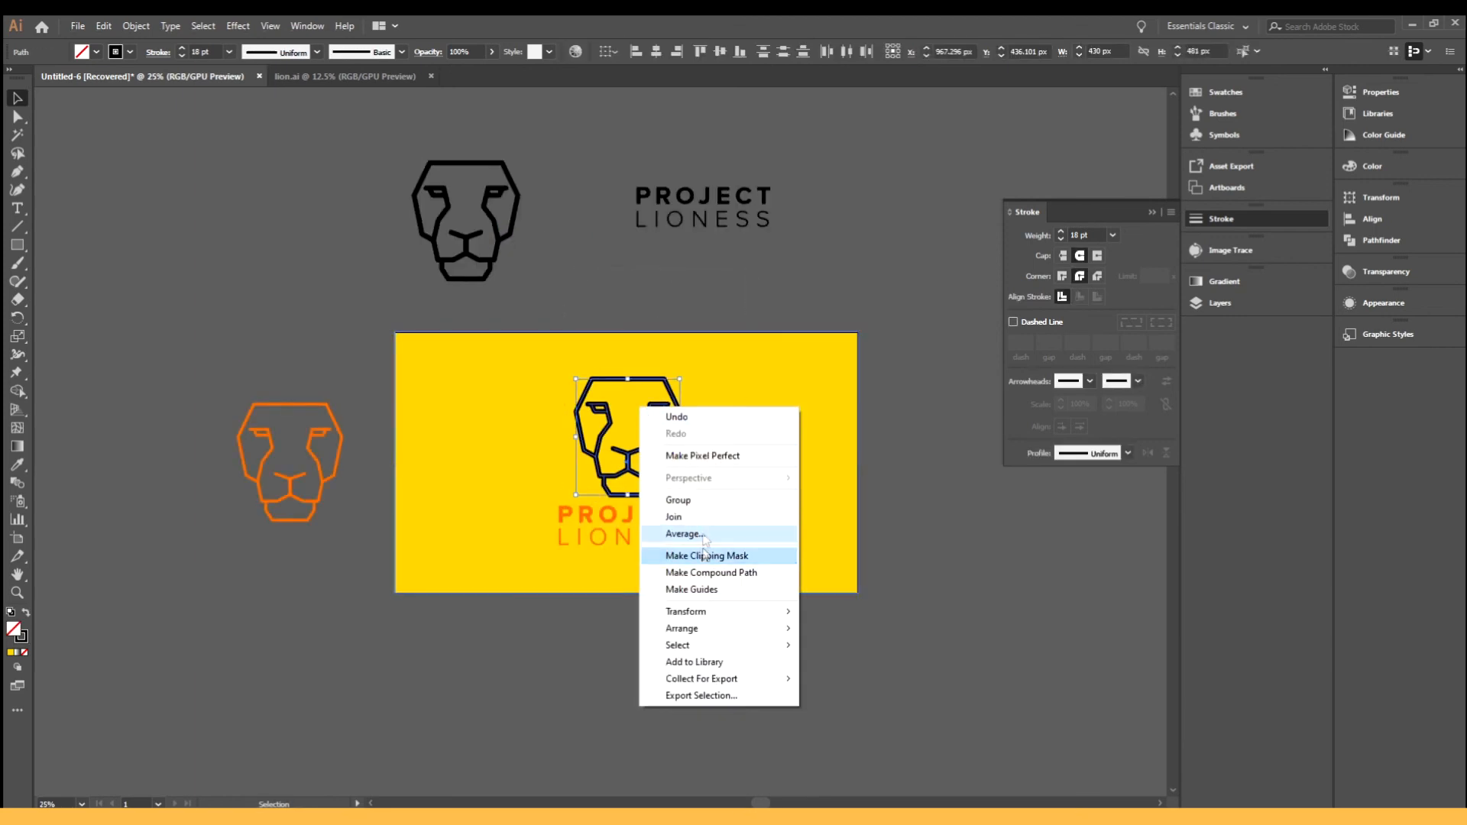
pyautogui.click(136, 26)
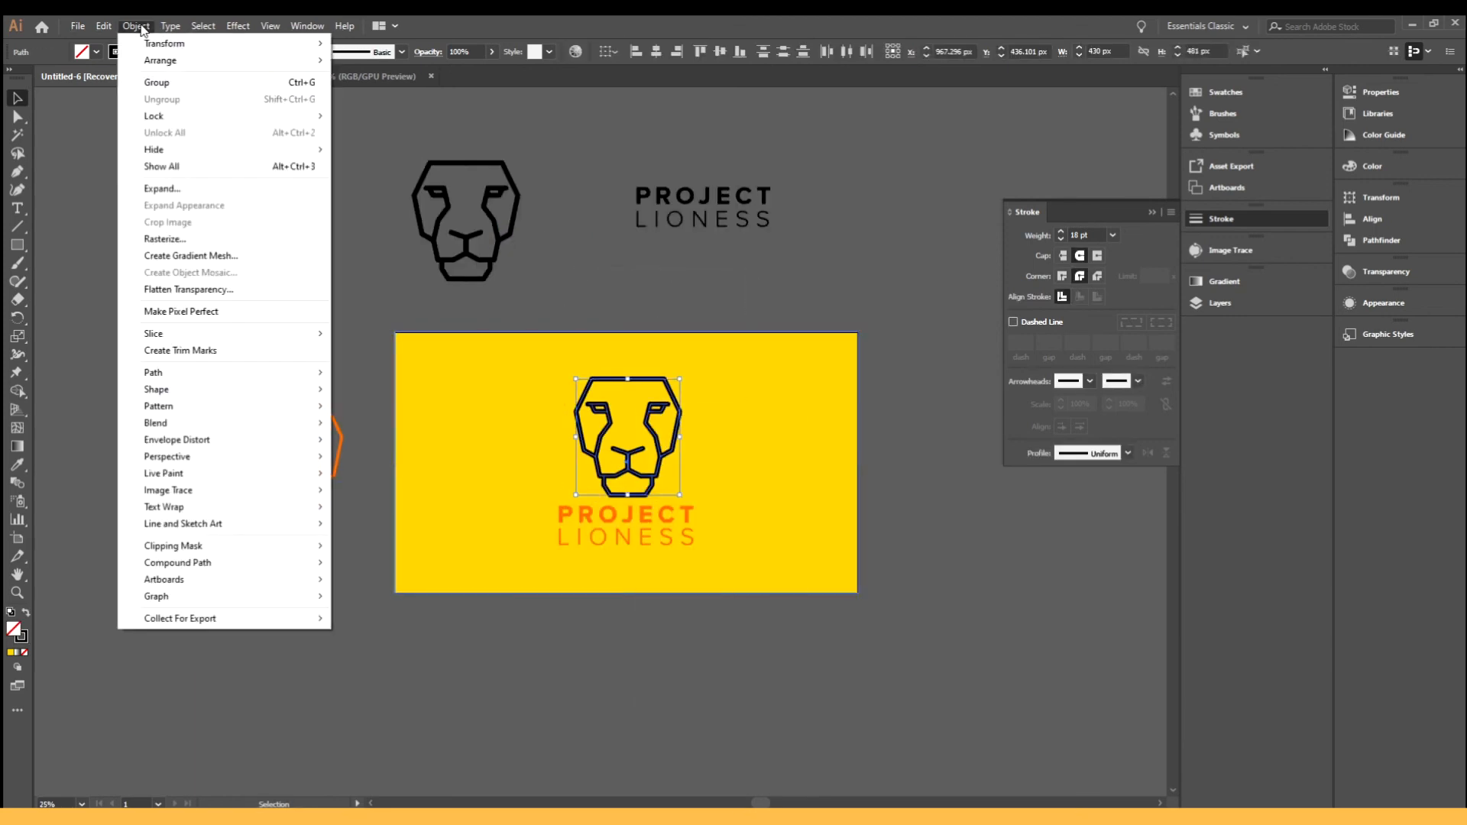
pyautogui.click(187, 191)
pyautogui.click(903, 493)
pyautogui.rightClick(649, 394)
pyautogui.click(708, 488)
# - Align the expanded lion and the orange lettering to a common horizontal centre
pyautogui.click(634, 301)
pyautogui.click(634, 441)
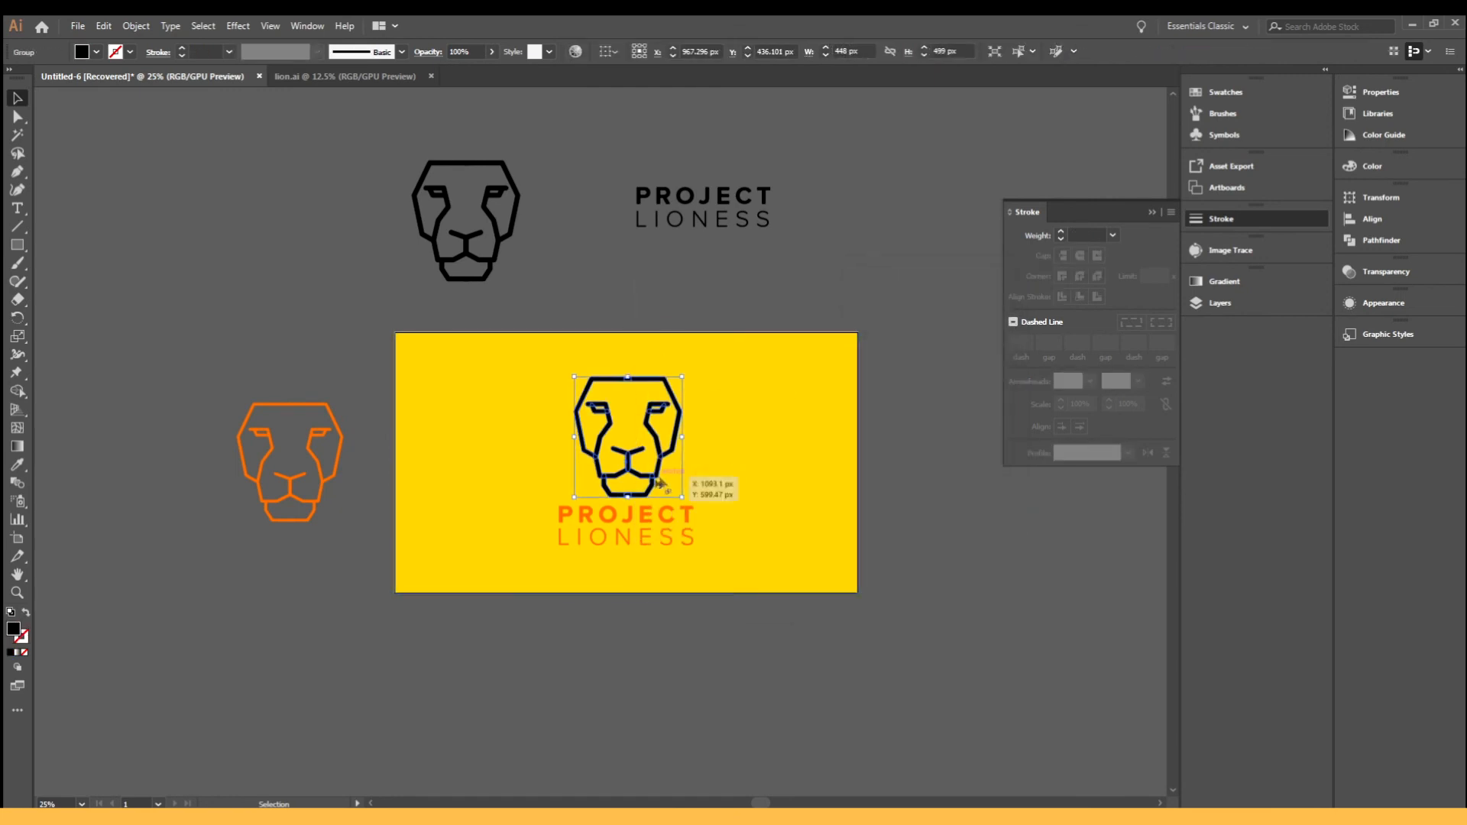
pyautogui.hotkey('ctrl', '=')
pyautogui.click(655, 52)
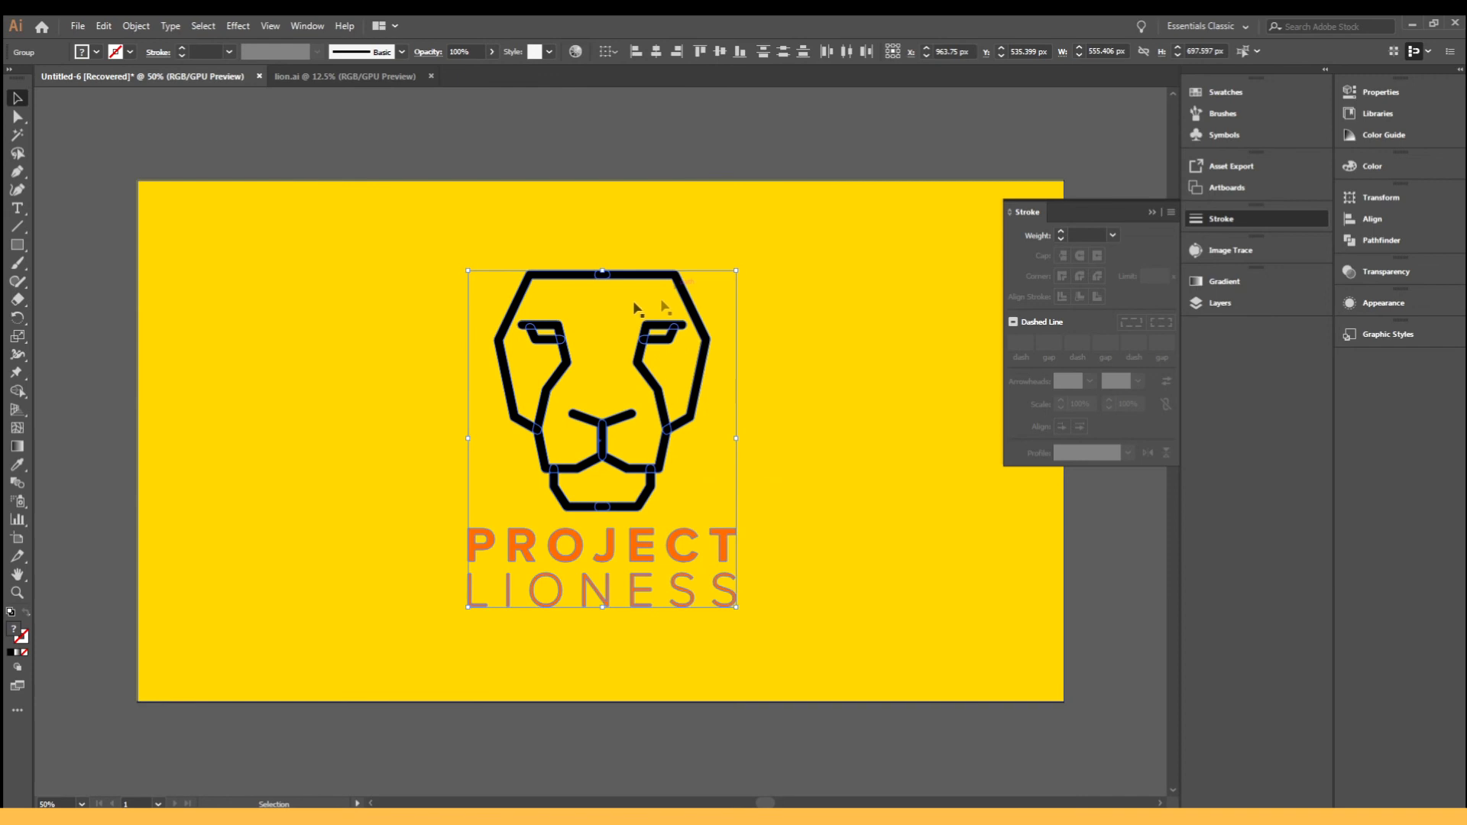
pyautogui.click(675, 254)
# - Recolour the expanded lion with the orange sampled from the PROJECT lettering and close the stroke settings
pyautogui.click(650, 313)
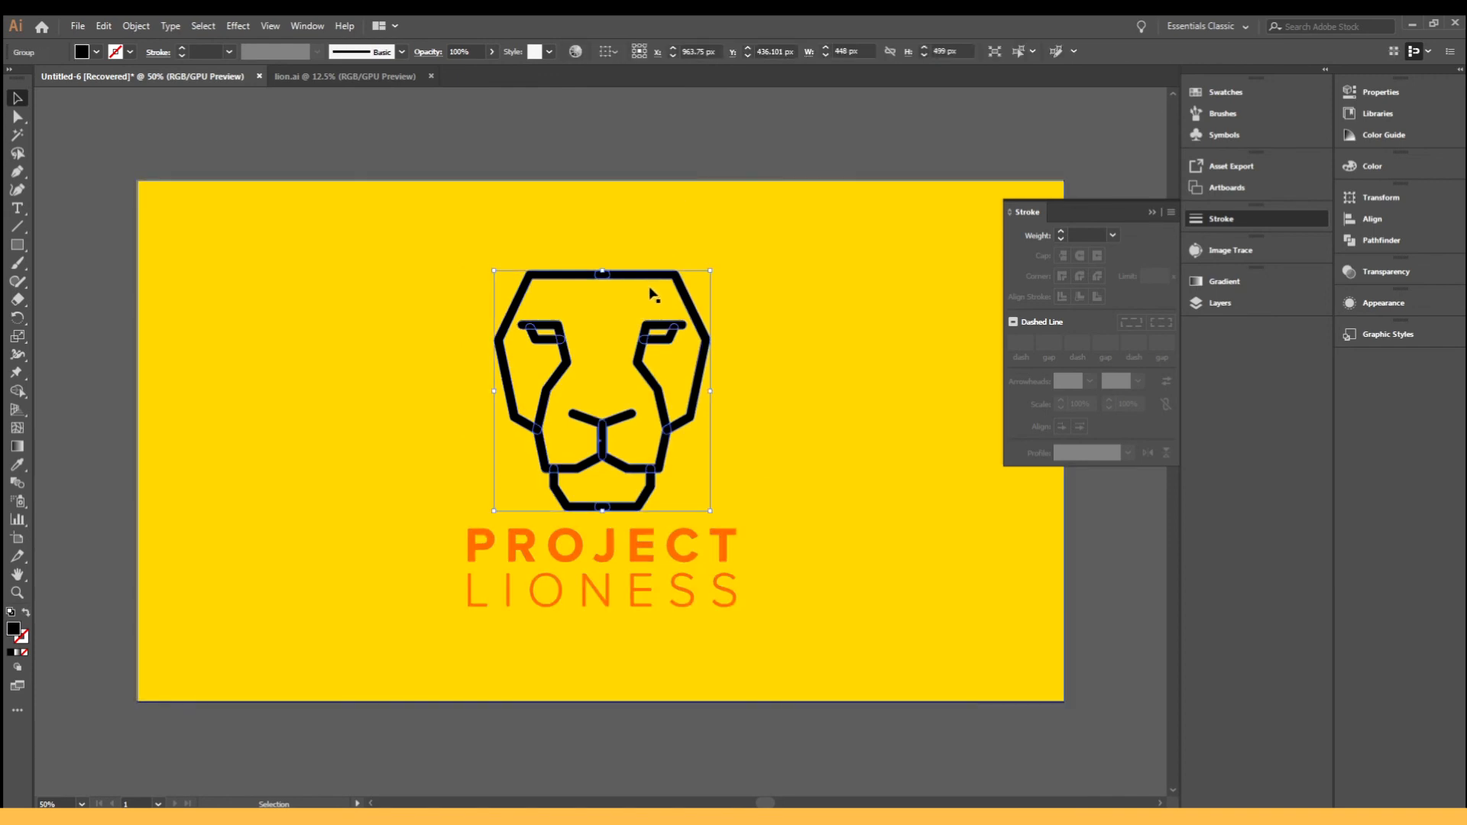
pyautogui.press('i')
pyautogui.click(721, 535)
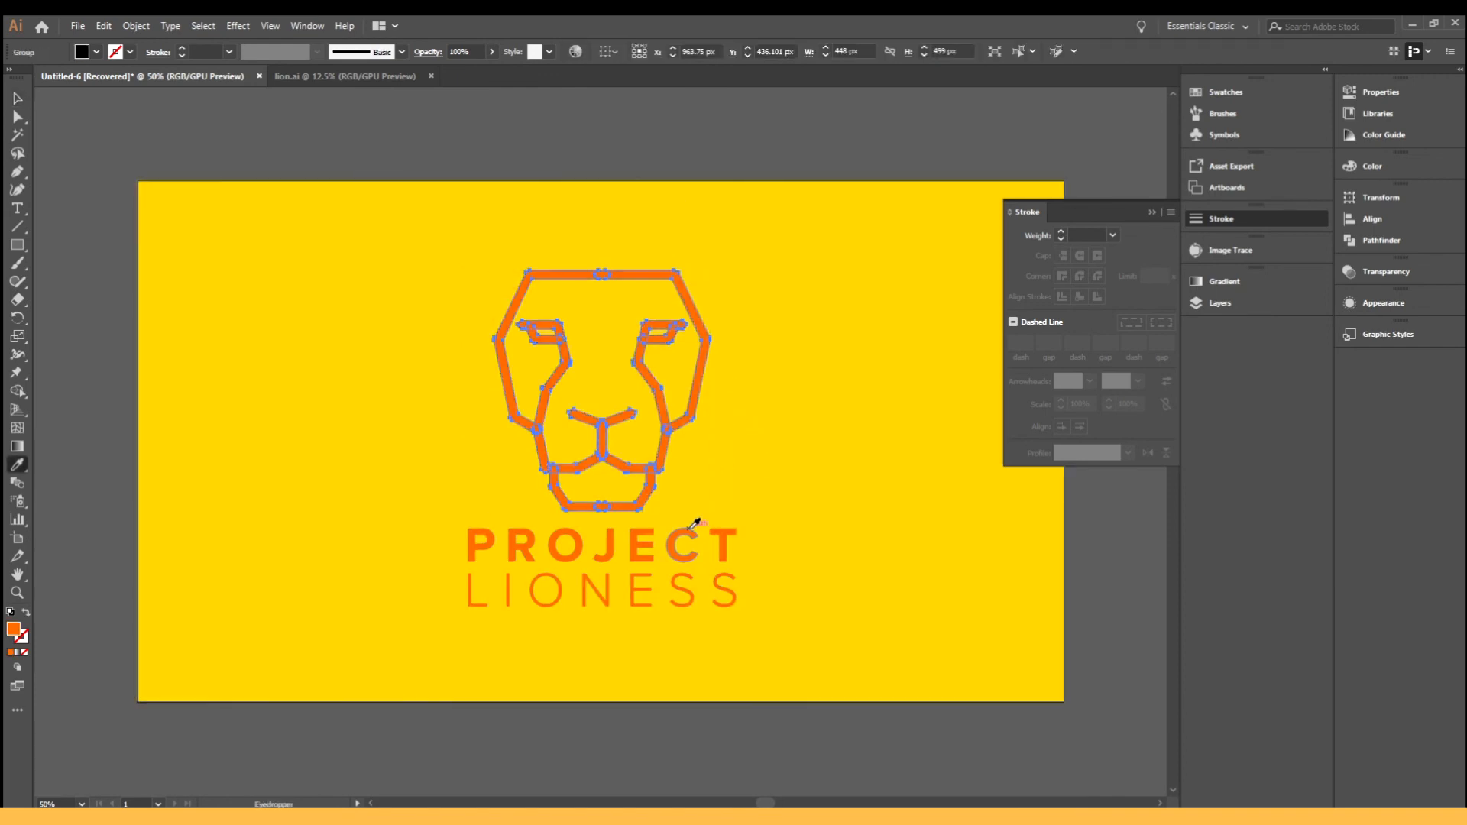
pyautogui.press('v')
pyautogui.click(703, 229)
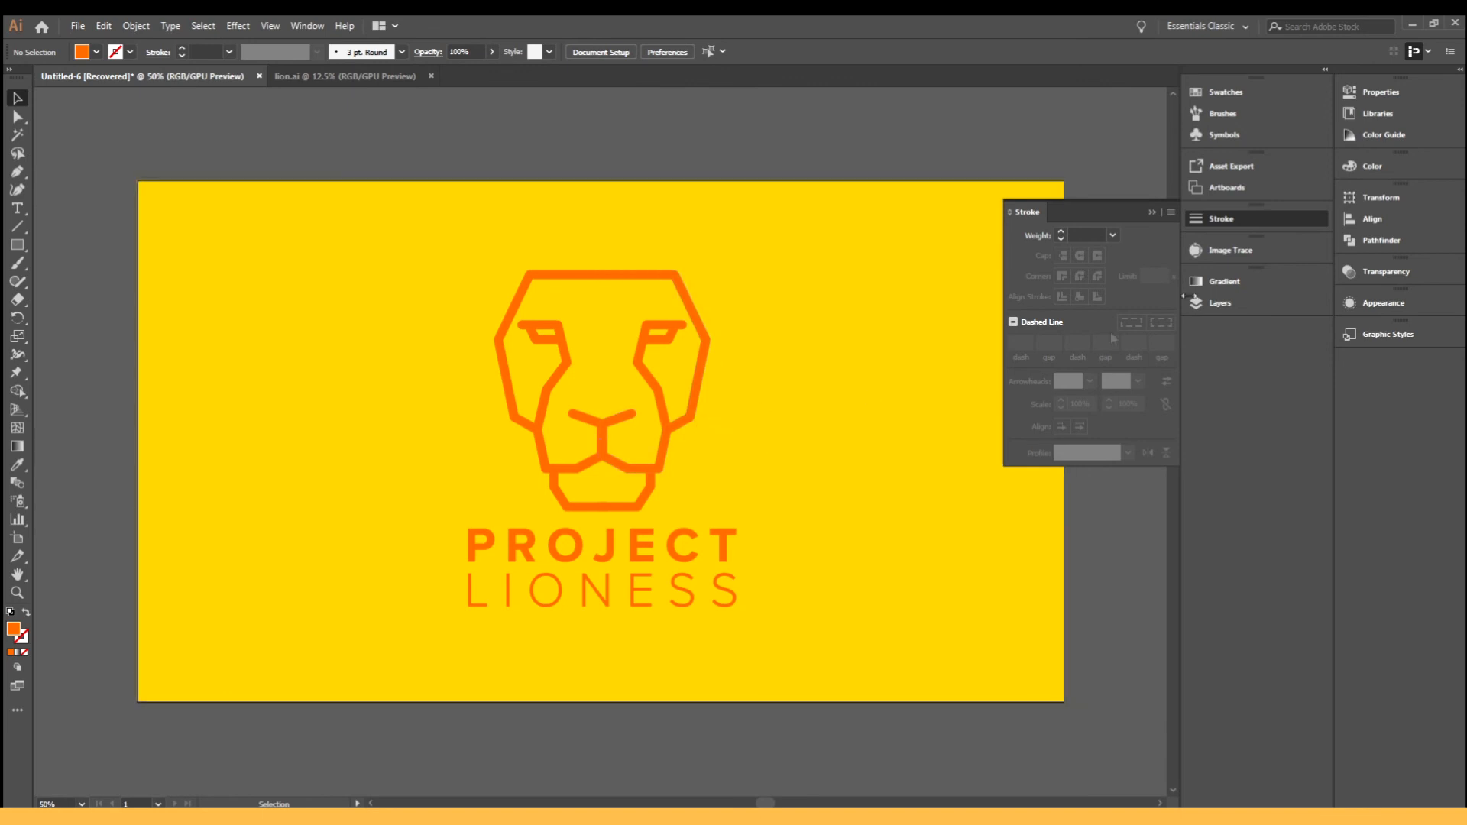
pyautogui.click(1219, 219)
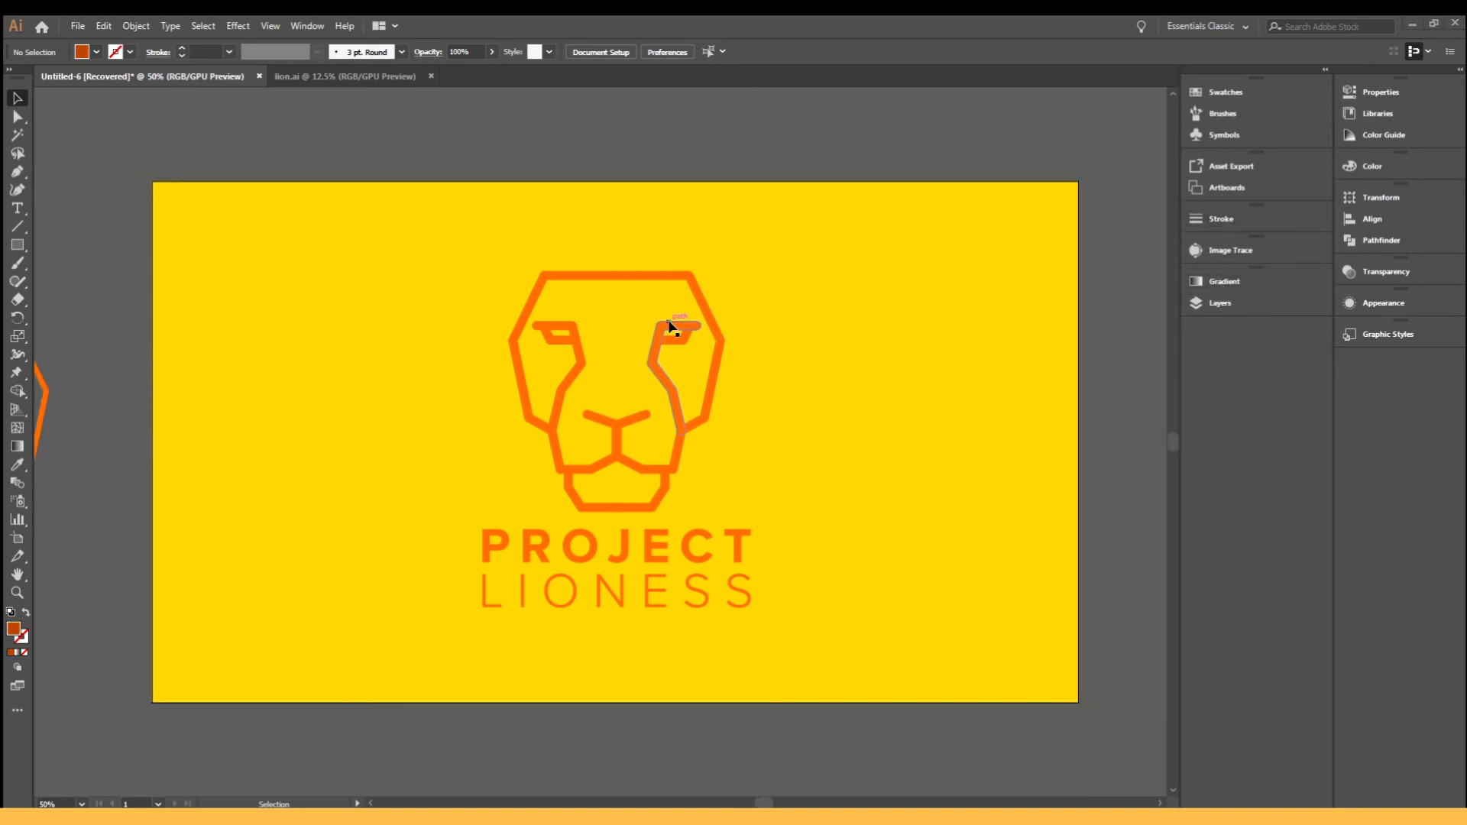